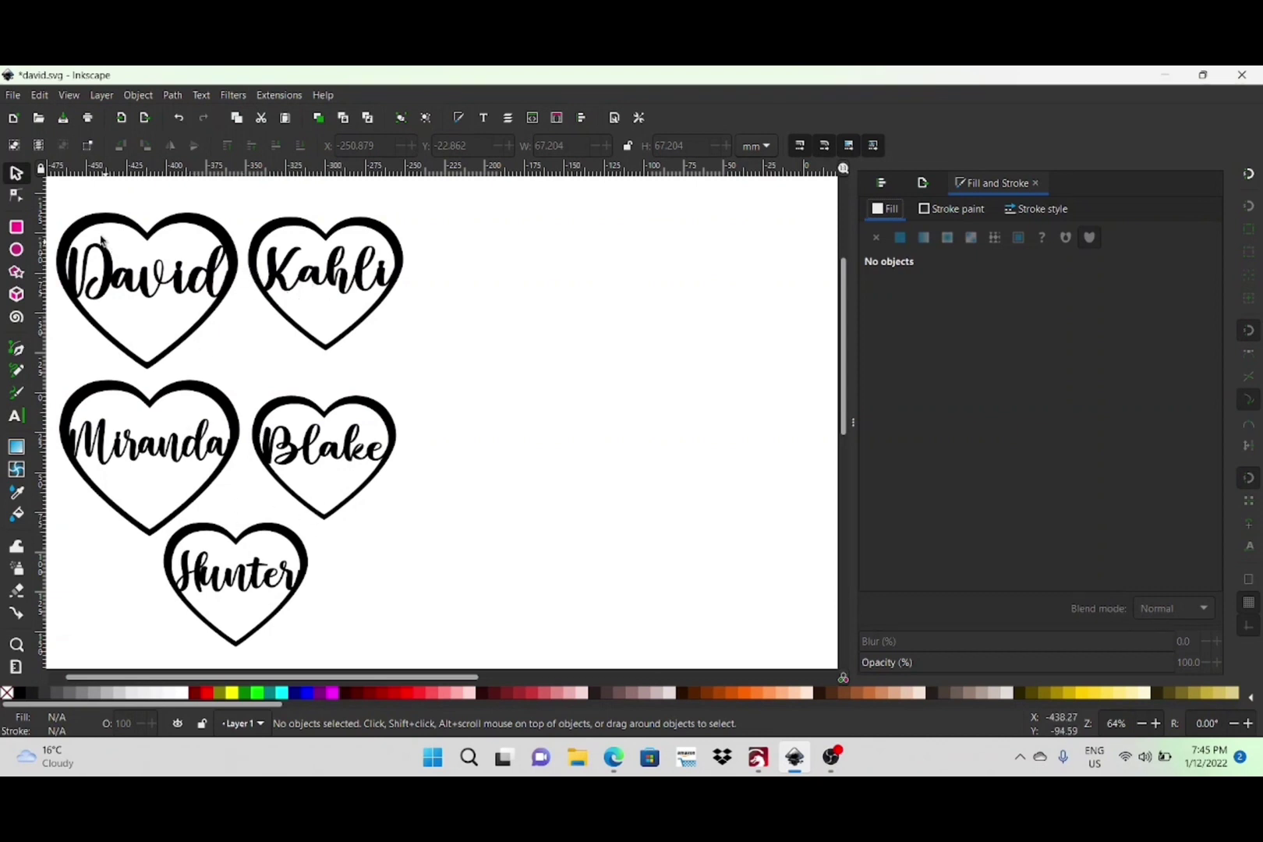
Import the solid heart image as an embedded bitmap and place it in the empty space beside the name hearts.
{"action": "left_click", "coordinate": [14, 96]}
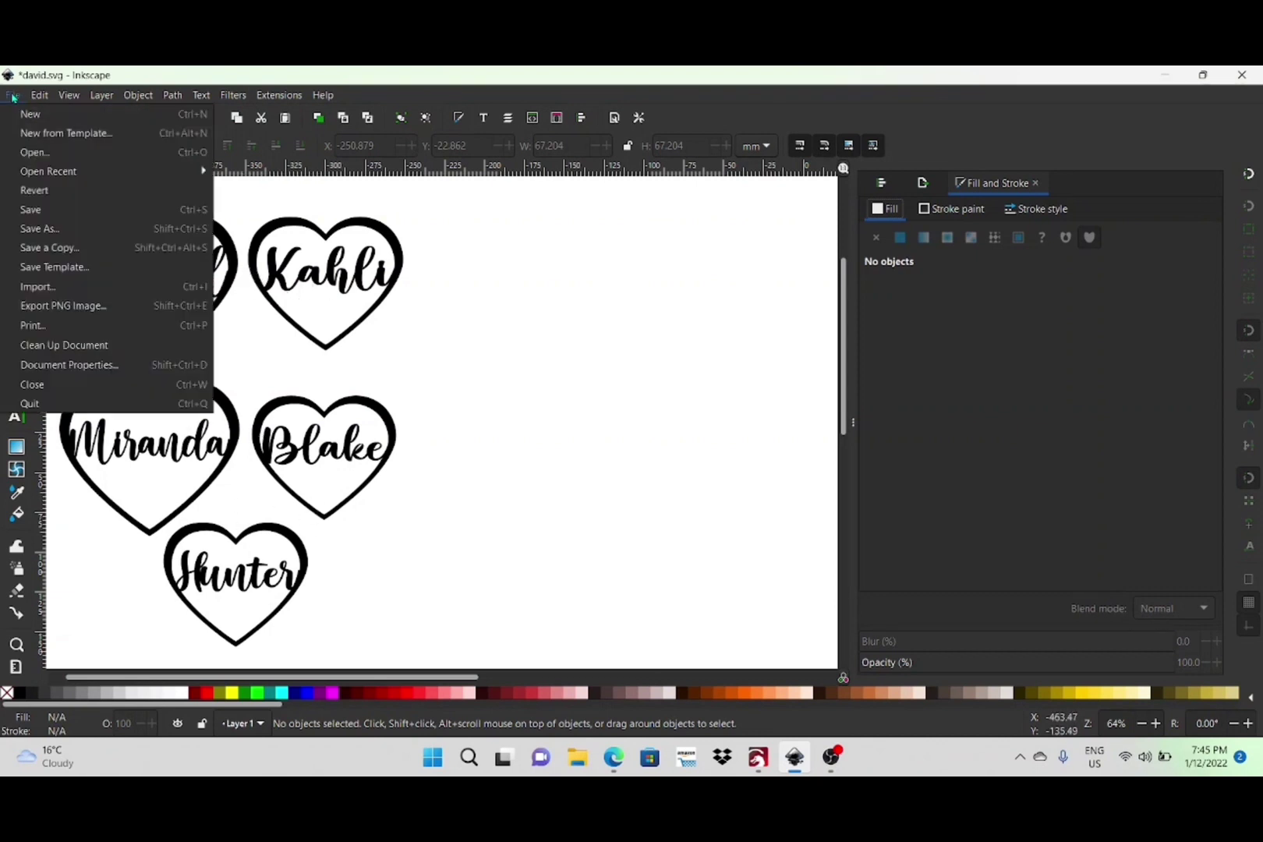
{"action": "left_click", "coordinate": [45, 287]}
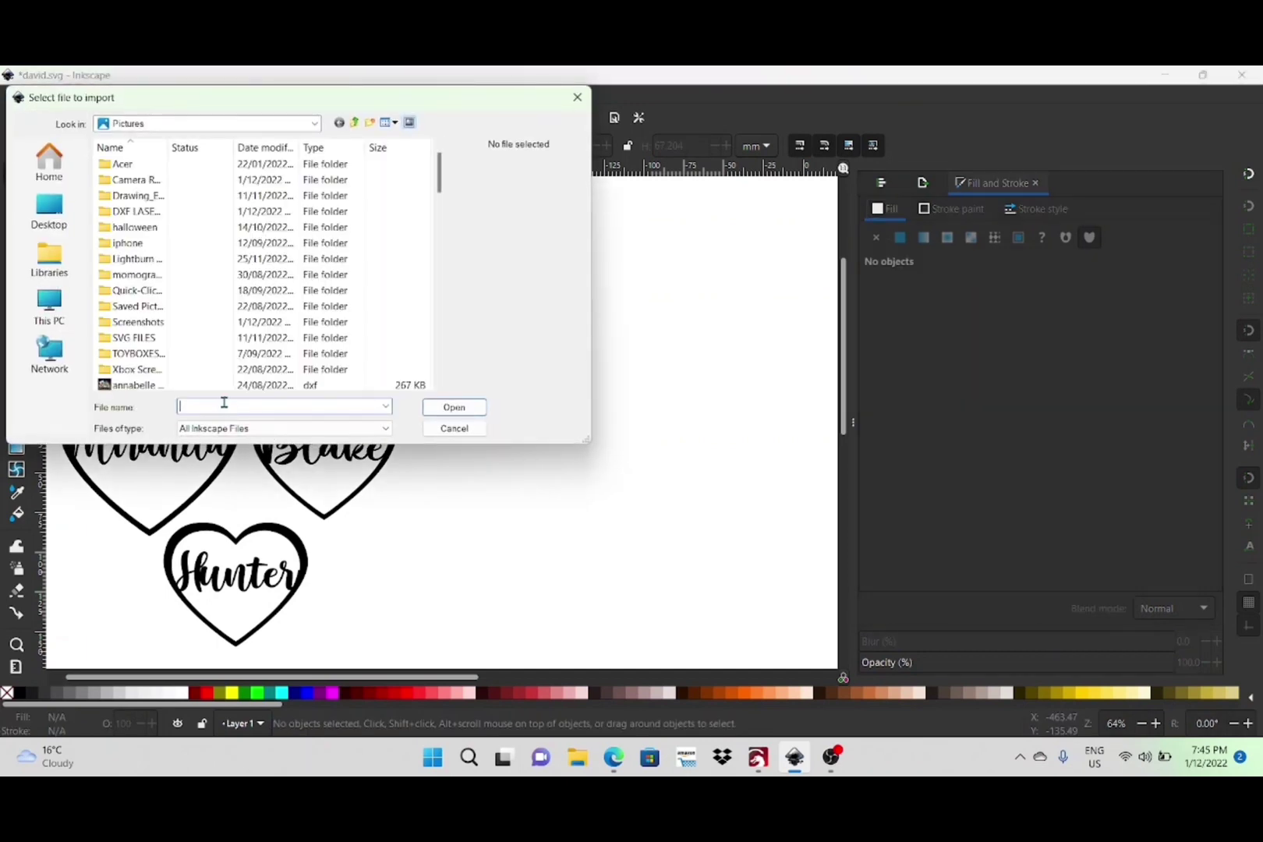
{"action": "type", "text": "h"}
{"action": "left_click", "coordinate": [453, 407]}
{"action": "left_click", "coordinate": [453, 407]}
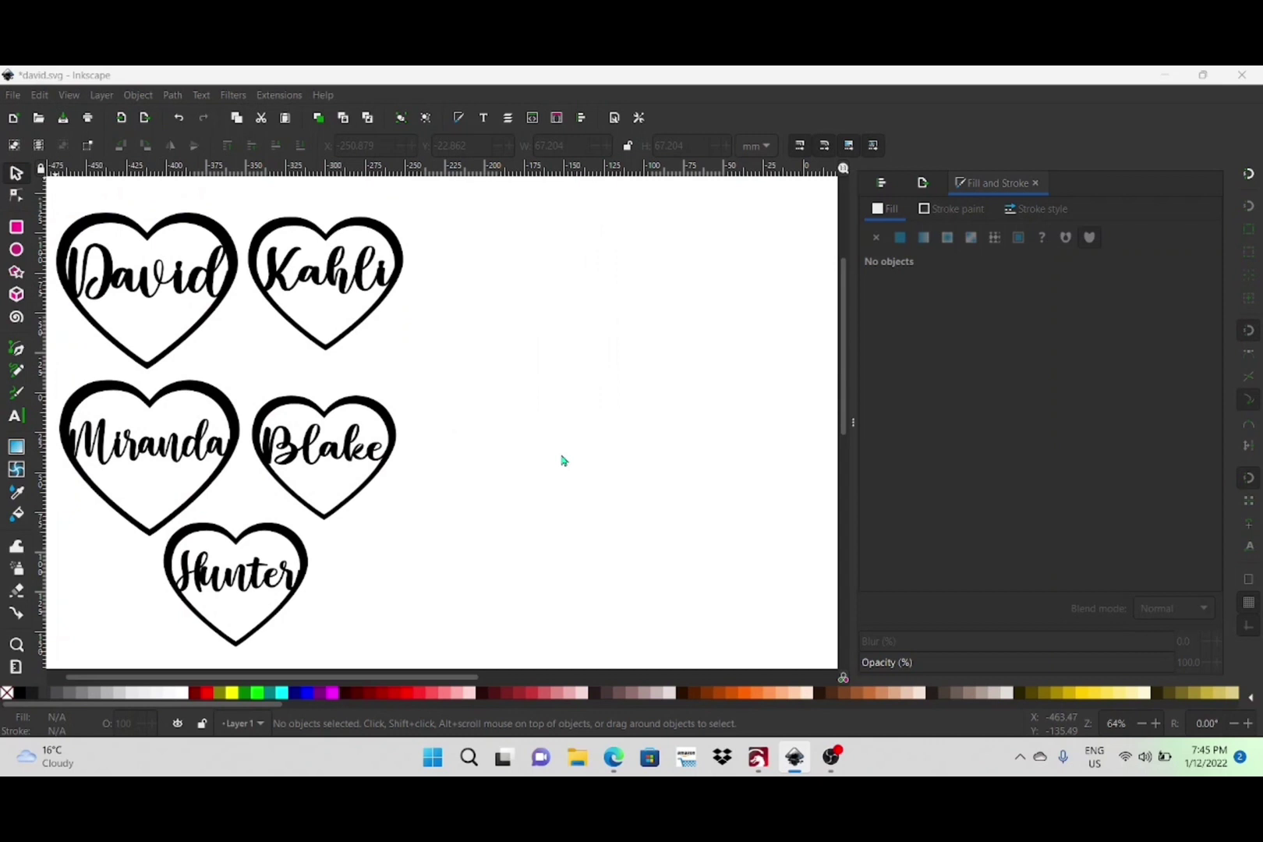
{"action": "left_click", "coordinate": [387, 402]}
{"action": "left_click_drag", "start_coordinate": [517, 446], "coordinate": [486, 312]}
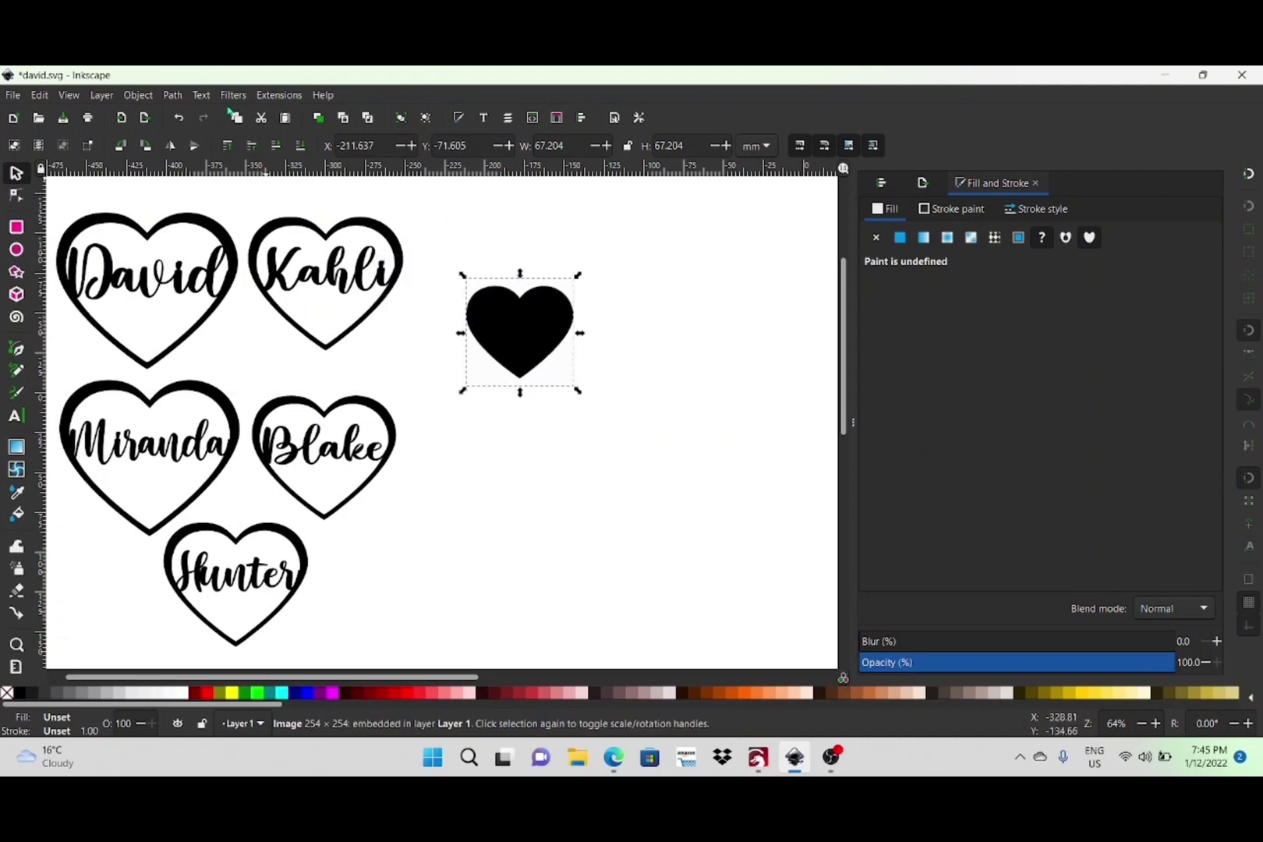
Trace the heart image into a vector path using a single-scan brightness cutoff with a 0.450 threshold.
{"action": "left_click", "coordinate": [173, 95]}
{"action": "left_click", "coordinate": [215, 149]}
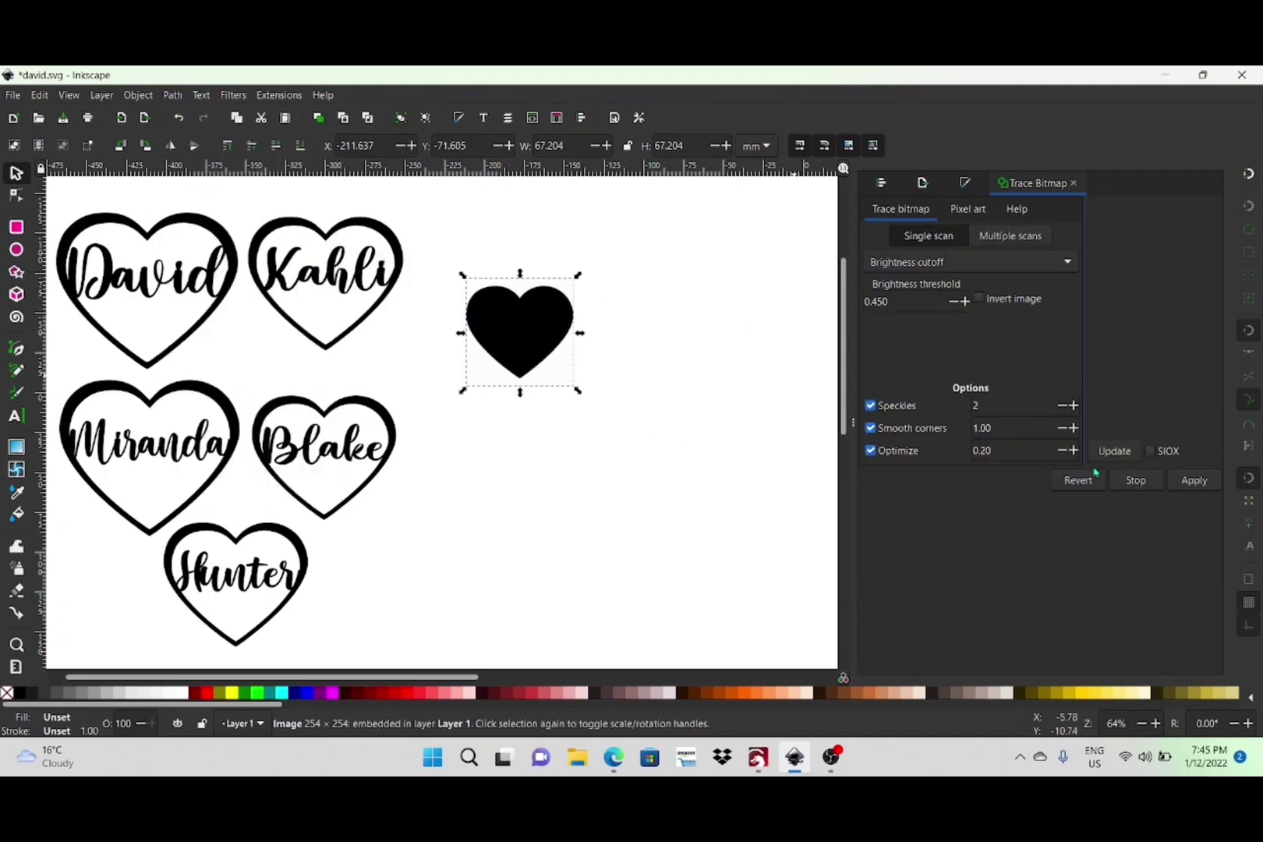
{"action": "left_click", "coordinate": [1194, 480]}
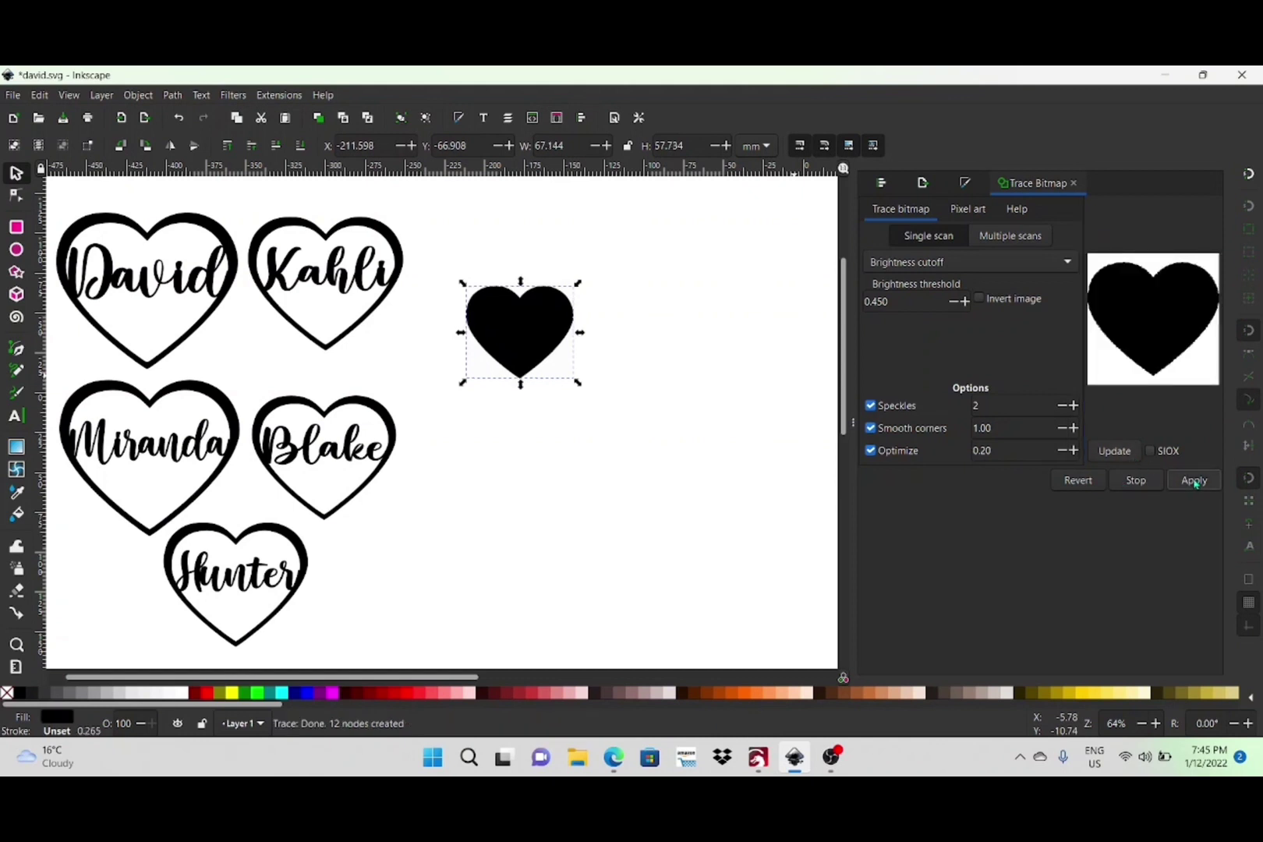
Separate the traced heart from the original image, delete the image, and enlarge the traced heart to about 110 mm wide.
{"action": "mouse_move", "coordinate": [565, 336]}
{"action": "left_mouse_down"}
{"action": "mouse_move", "coordinate": [442, 510]}
{"action": "mouse_move", "coordinate": [409, 502]}
{"action": "mouse_move", "coordinate": [406, 473]}
{"action": "mouse_move", "coordinate": [382, 460]}
{"action": "mouse_move", "coordinate": [374, 393]}
{"action": "mouse_move", "coordinate": [563, 491]}
{"action": "left_mouse_up"}
{"action": "left_click", "coordinate": [538, 359]}
{"action": "left_click_drag", "start_coordinate": [541, 341], "coordinate": [467, 333]}
{"action": "key", "text": "Delete"}
{"action": "left_click_drag", "start_coordinate": [584, 490], "coordinate": [569, 412]}
{"action": "left_click_drag", "start_coordinate": [602, 350], "coordinate": [669, 289]}
Duplicate the black heart, offset the copy from it, and fill the copy with red.
{"action": "right_click", "coordinate": [615, 368]}
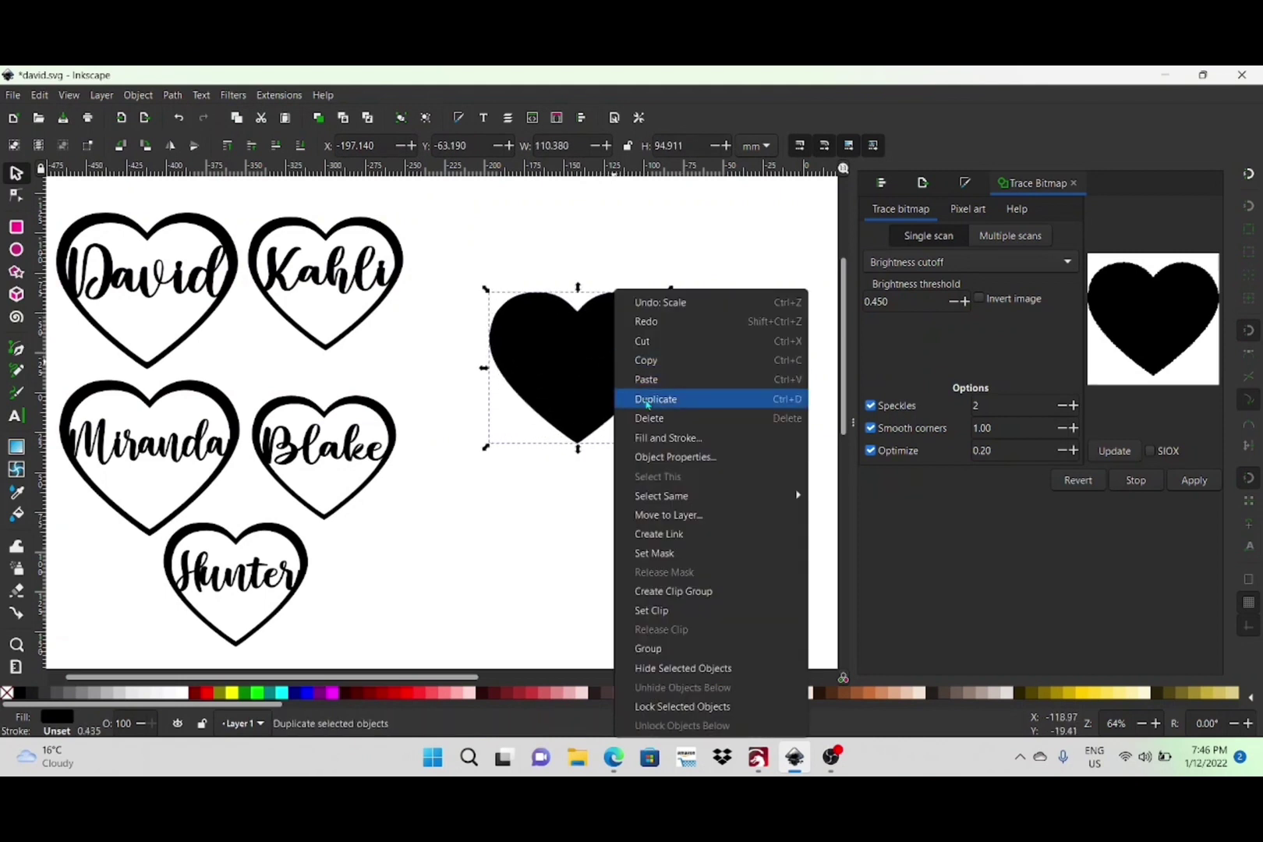
{"action": "left_click", "coordinate": [620, 397]}
{"action": "left_click_drag", "start_coordinate": [620, 403], "coordinate": [706, 515]}
{"action": "left_click", "coordinate": [209, 695]}
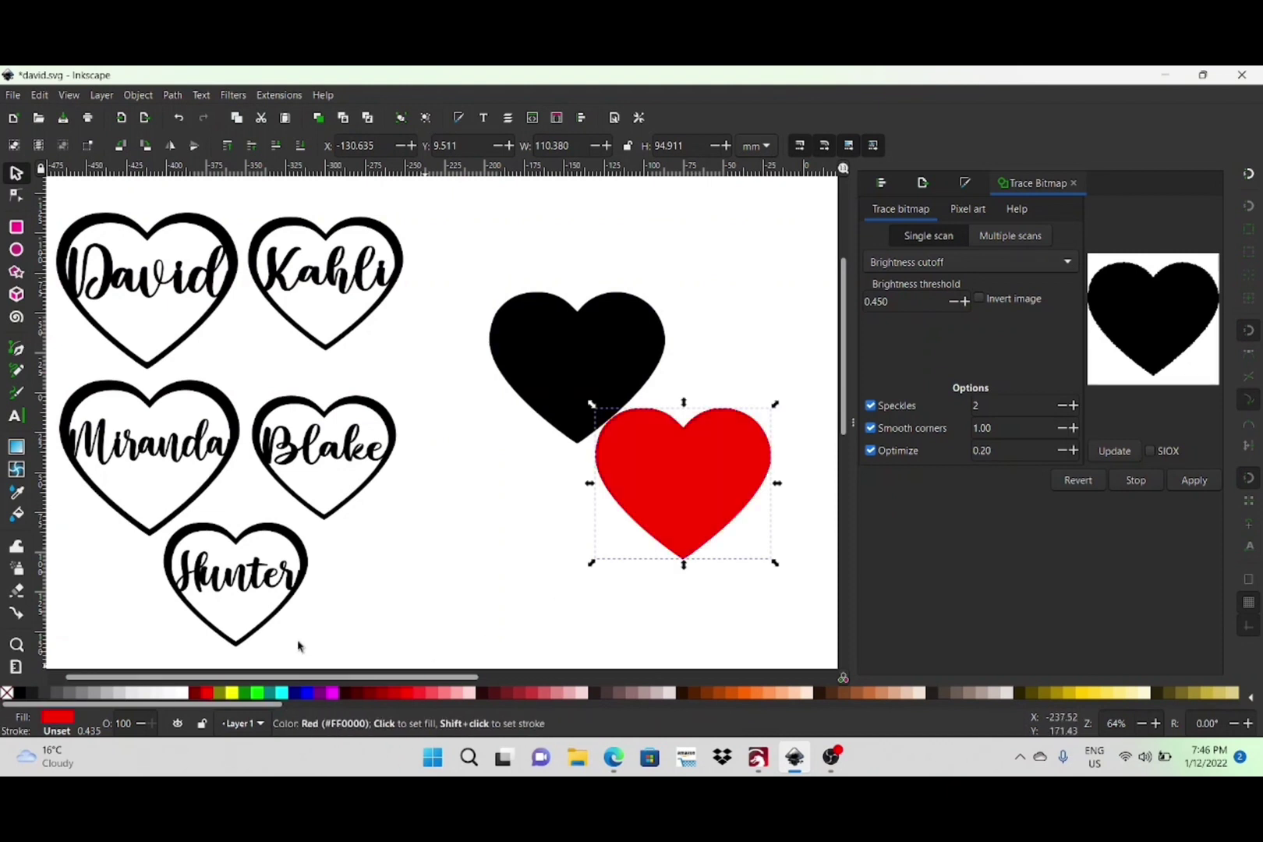
Shrink the red heart to about 97 mm wide and place it over the black heart.
{"action": "left_click_drag", "start_coordinate": [649, 473], "coordinate": [665, 435]}
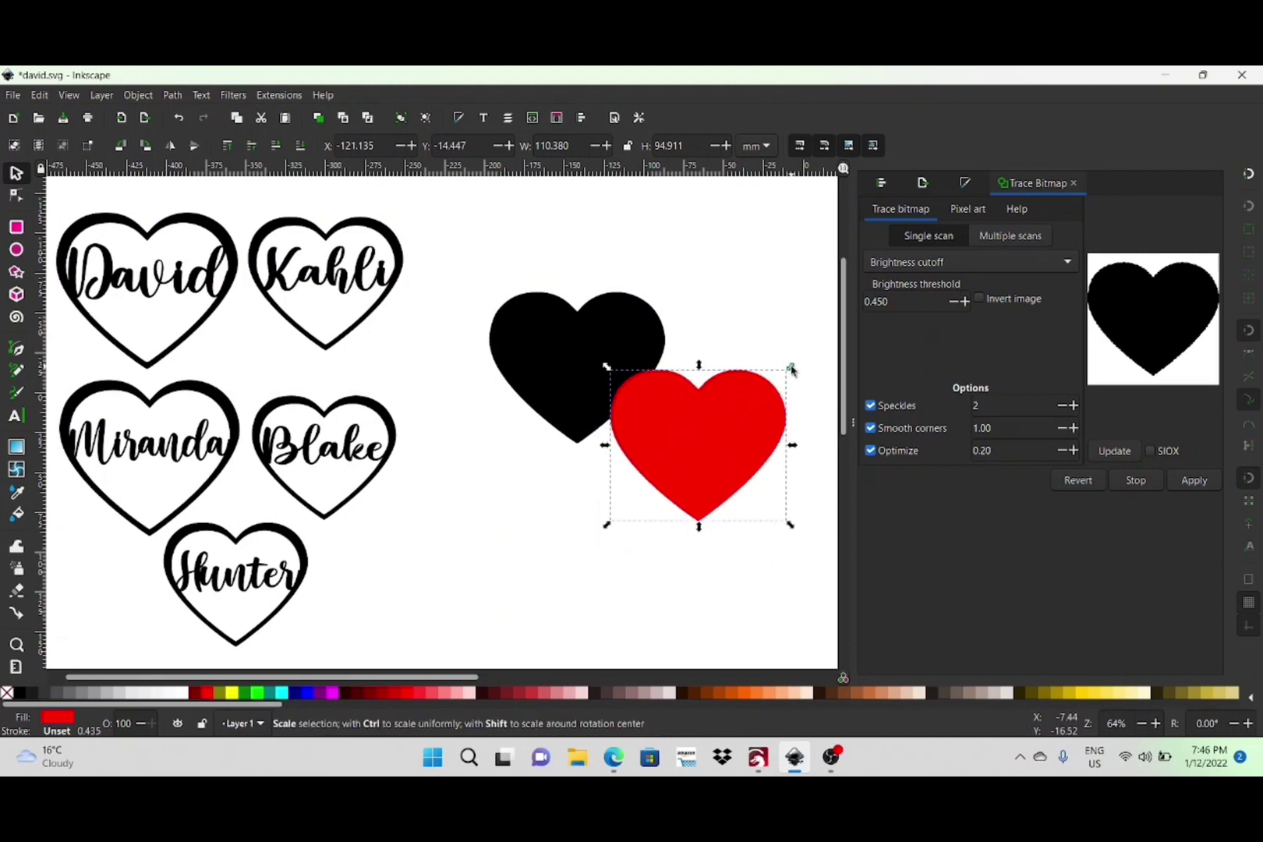
{"action": "left_click_drag", "start_coordinate": [790, 366], "coordinate": [772, 389]}
{"action": "left_click_drag", "start_coordinate": [737, 442], "coordinate": [597, 382]}
Center the red and black hearts on each other horizontally and vertically, relative to the selection area.
{"action": "left_click_drag", "start_coordinate": [460, 267], "coordinate": [712, 487]}
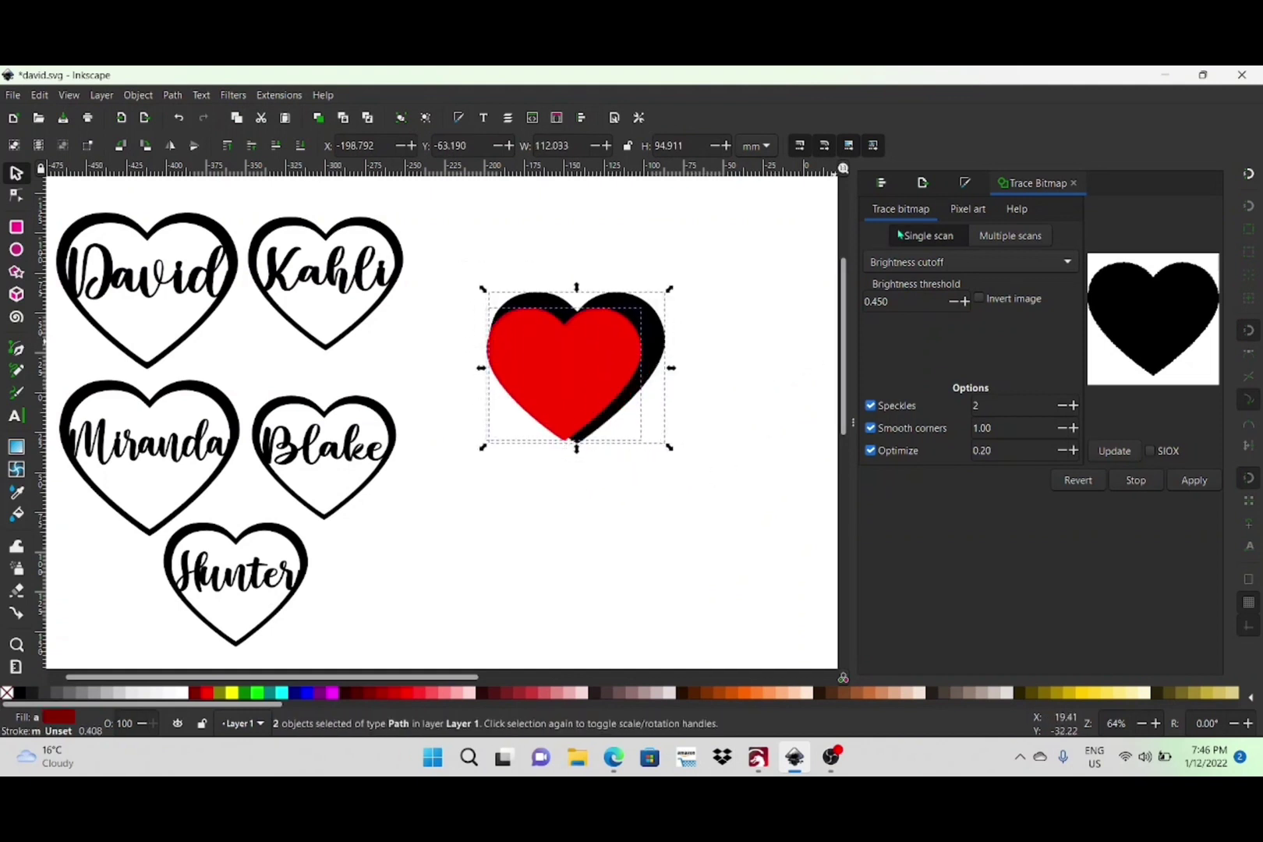
{"action": "left_click", "coordinate": [882, 184]}
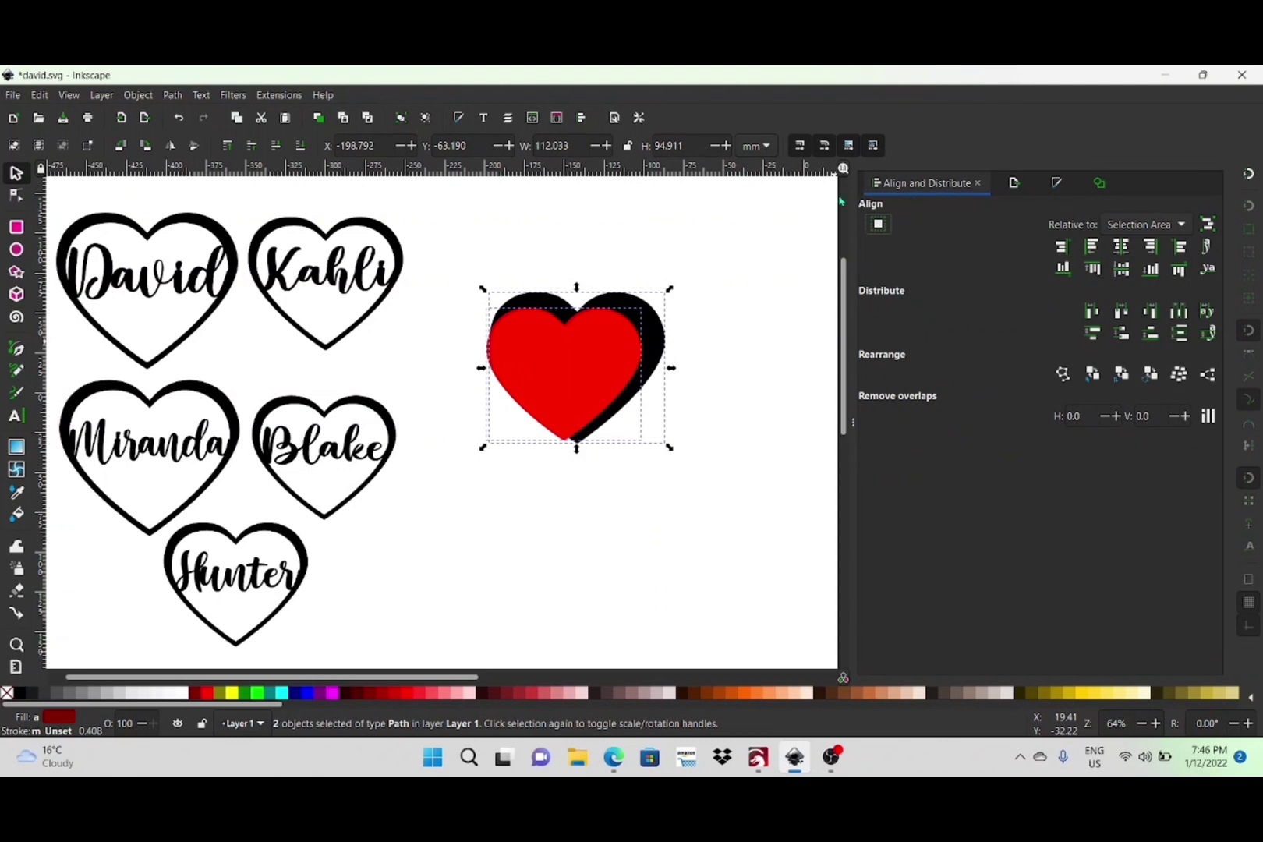
{"action": "left_click", "coordinate": [137, 95]}
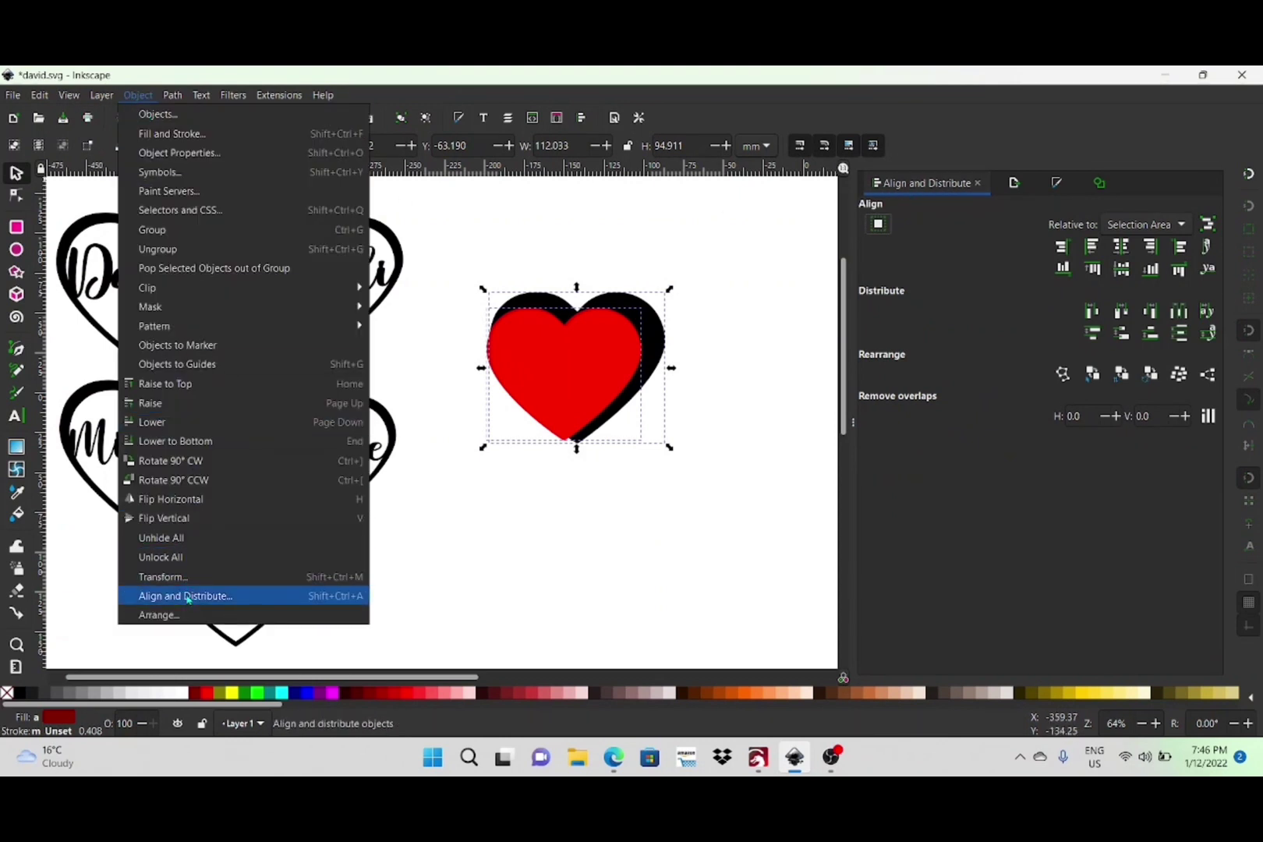
{"action": "left_click", "coordinate": [1123, 246]}
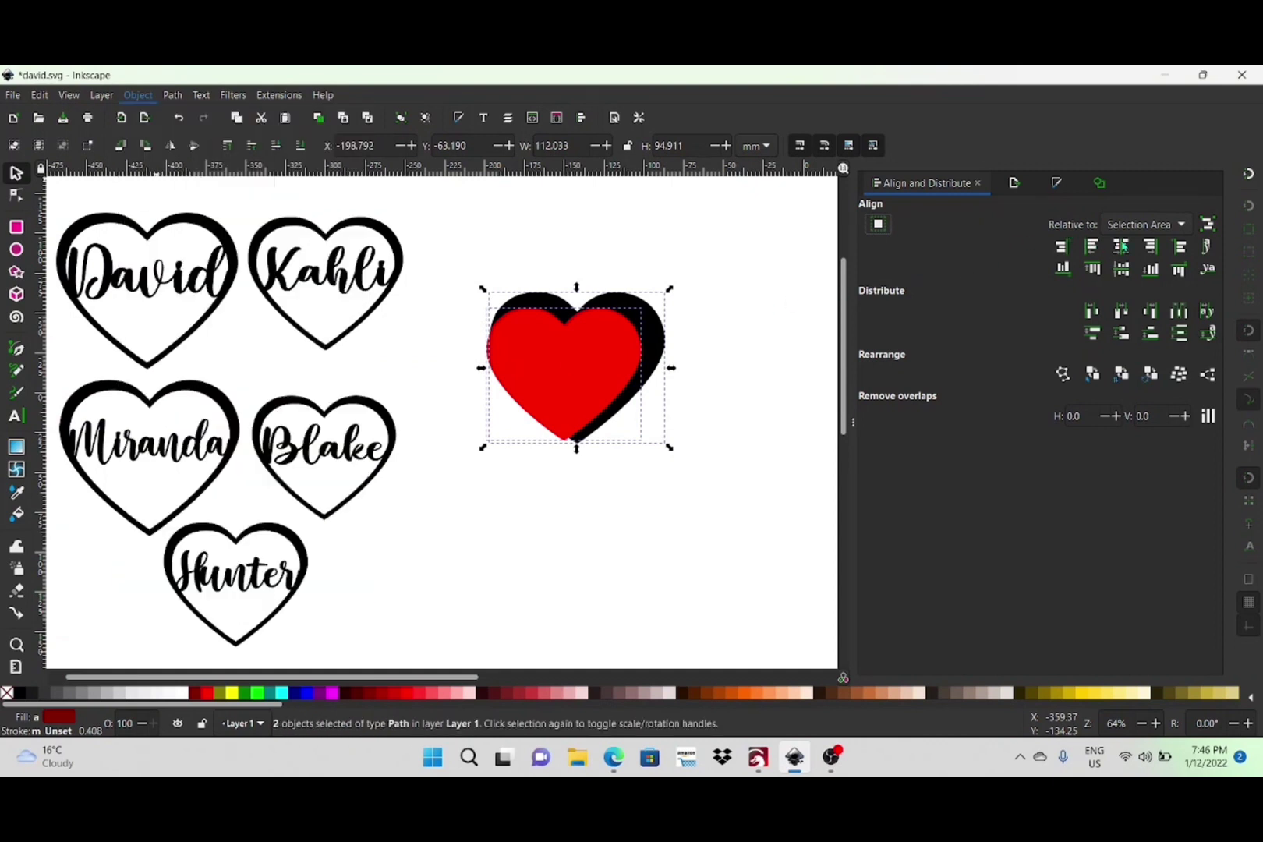
{"action": "left_click", "coordinate": [1123, 247]}
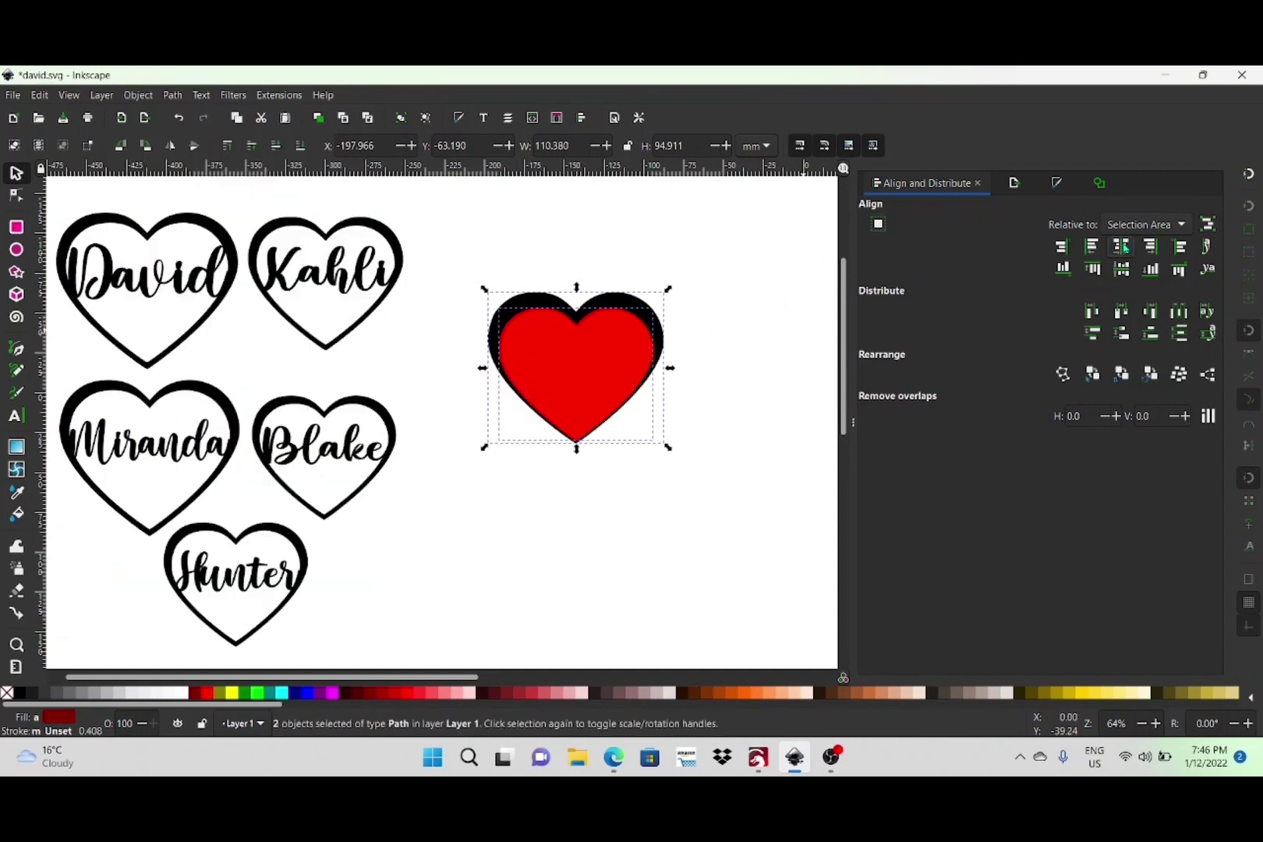
{"action": "left_click", "coordinate": [1122, 269]}
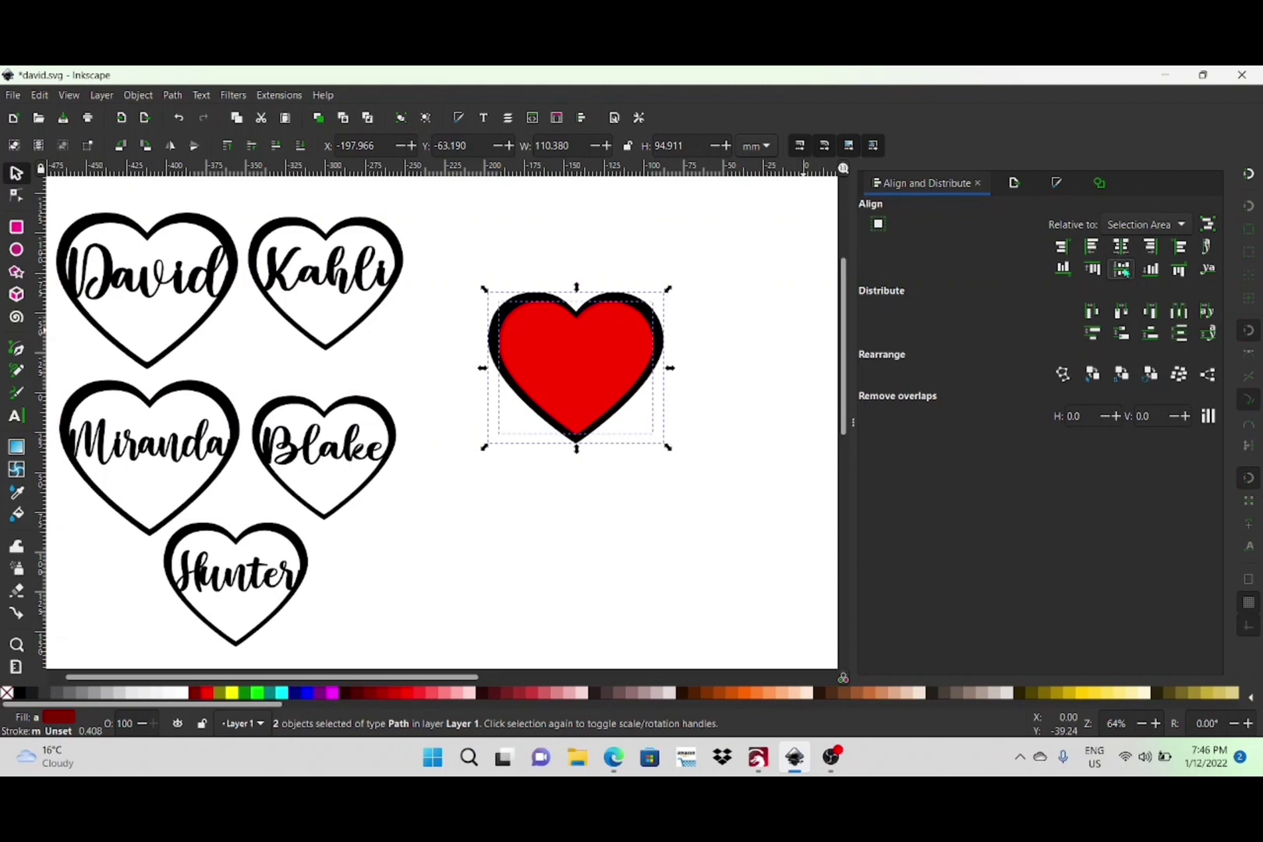
{"action": "left_click", "coordinate": [495, 264]}
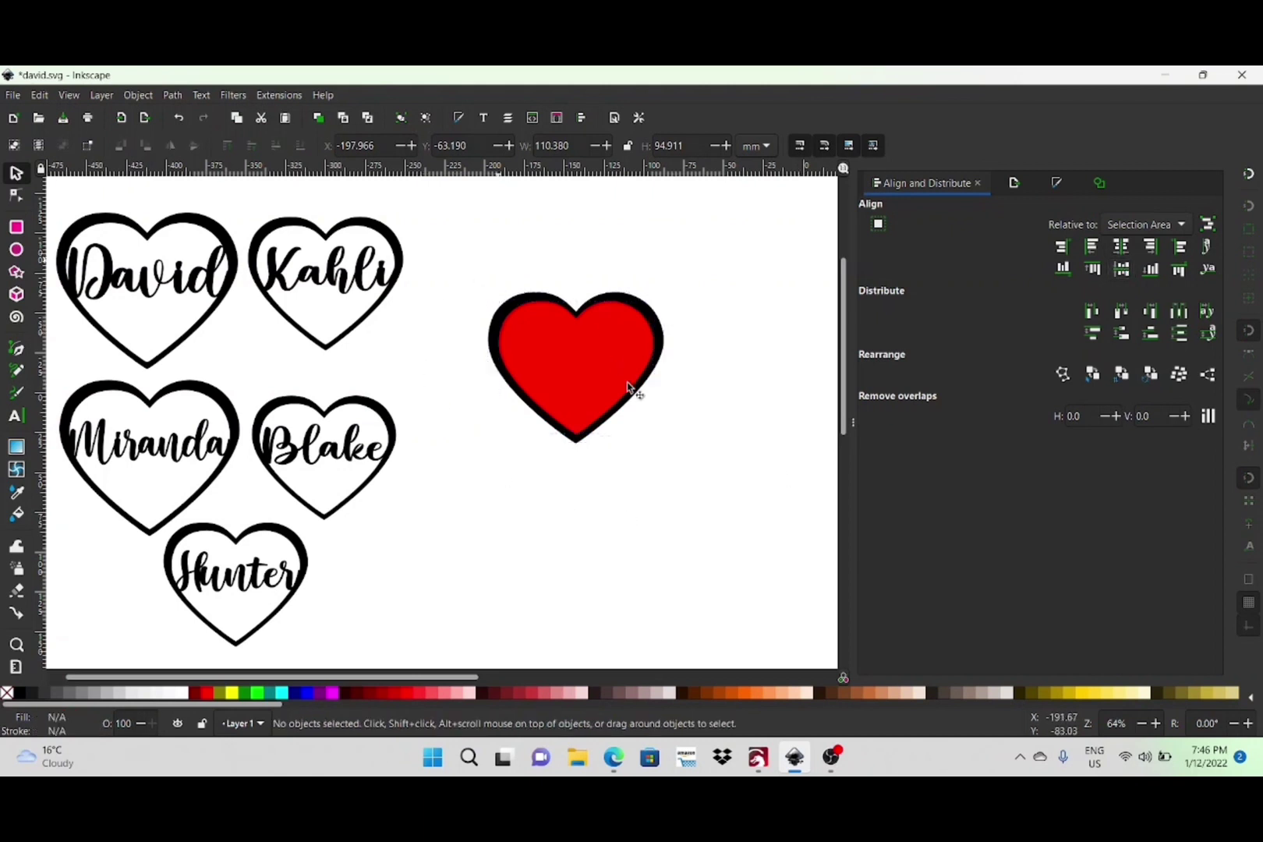
Nudge the red heart slightly downward inside the black heart so the border is thicker along its upper edge.
{"action": "left_click", "coordinate": [589, 363]}
{"action": "left_click", "coordinate": [679, 341]}
{"action": "left_click", "coordinate": [581, 381]}
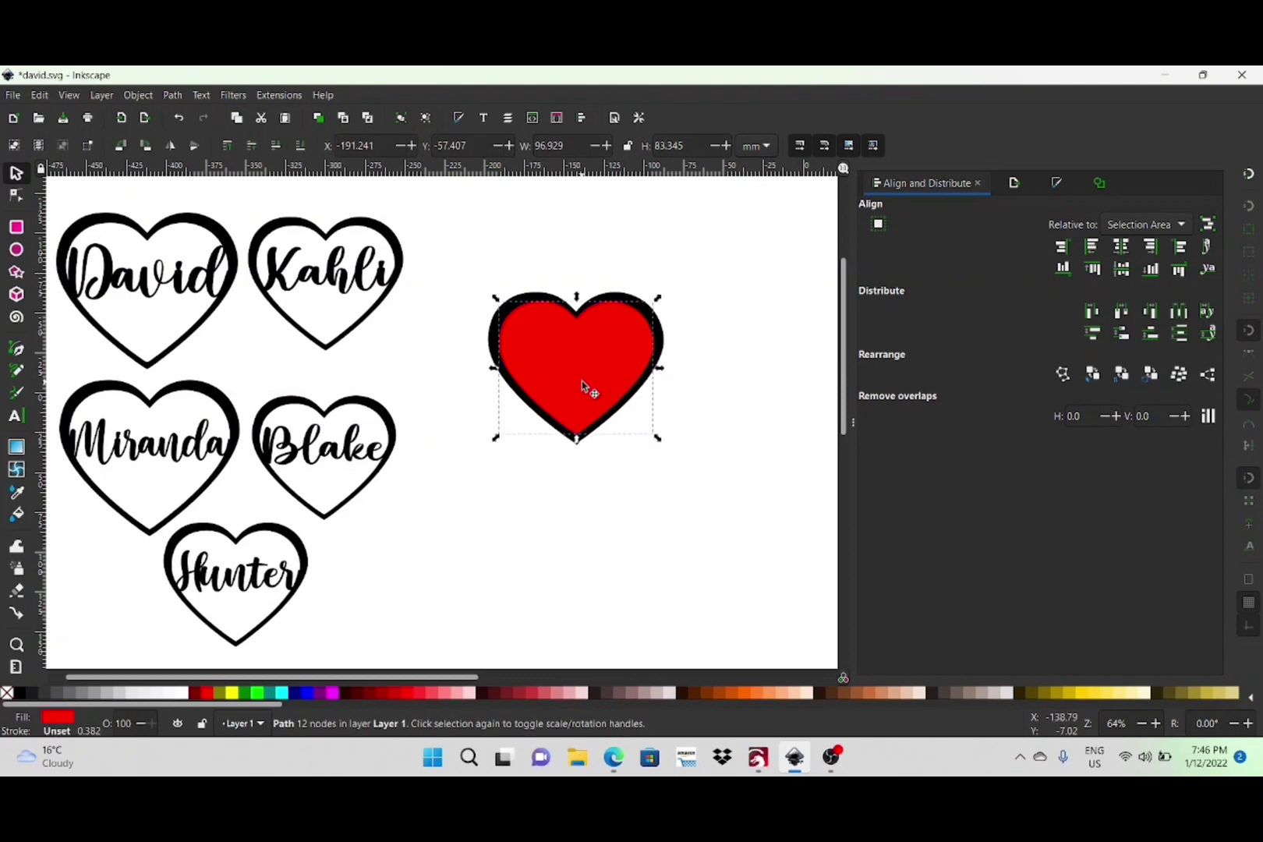
{"action": "key", "text": "Down"}
{"action": "key", "text": "Down"}
{"action": "key", "text": "Down"}
{"action": "key", "text": "Up"}
{"action": "key", "text": "Up"}
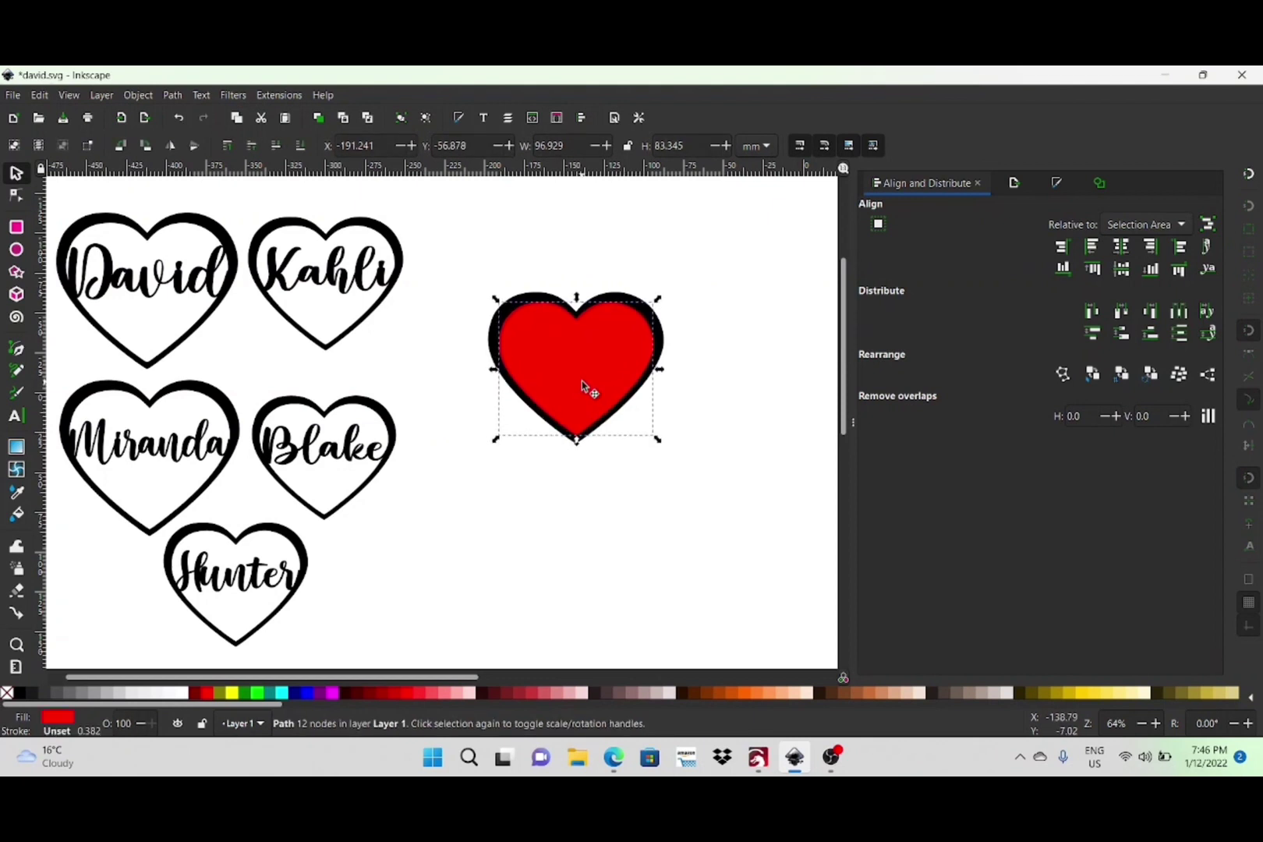
Subtract the red heart from the black one with Difference and move the resulting frame up beside the name hearts.
{"action": "left_click_drag", "start_coordinate": [459, 258], "coordinate": [707, 465]}
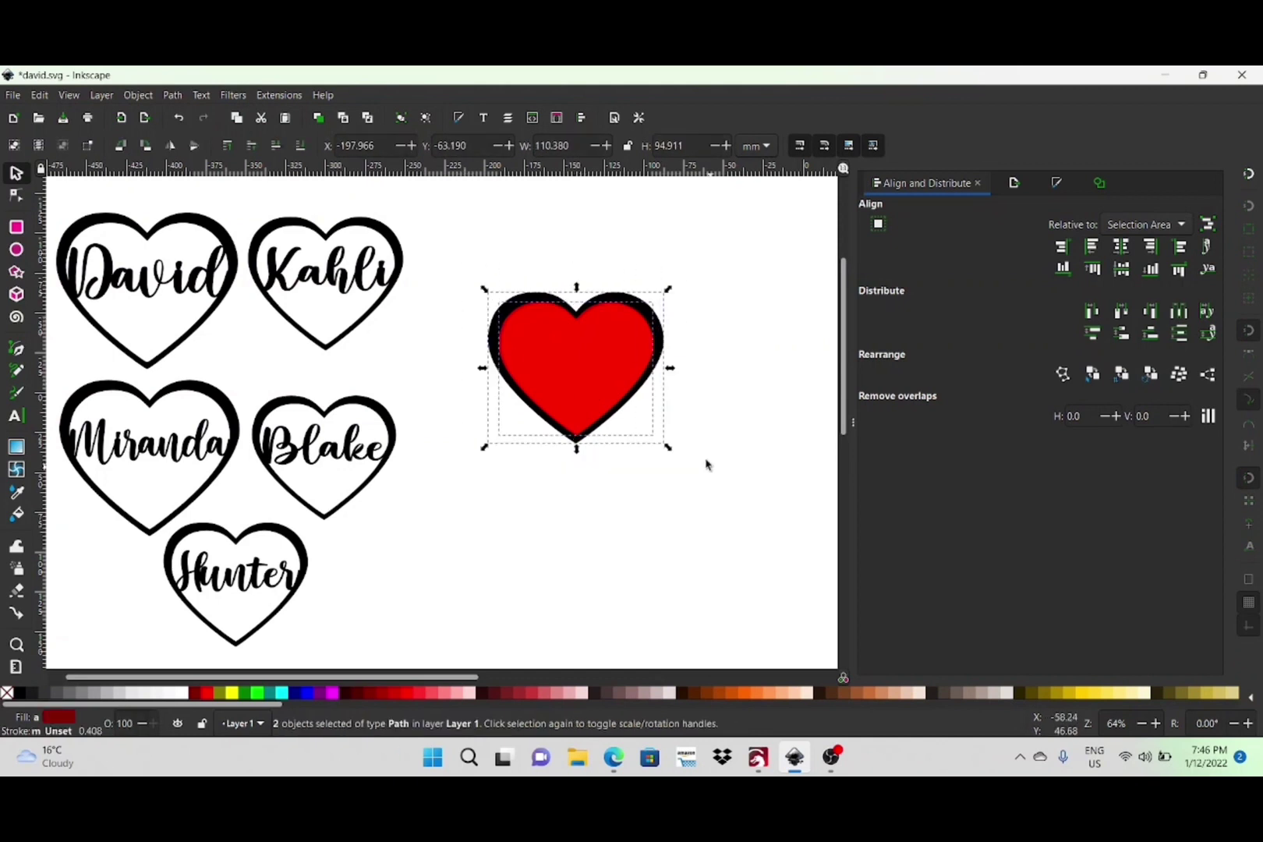
{"action": "left_click", "coordinate": [172, 95]}
{"action": "left_click", "coordinate": [201, 189]}
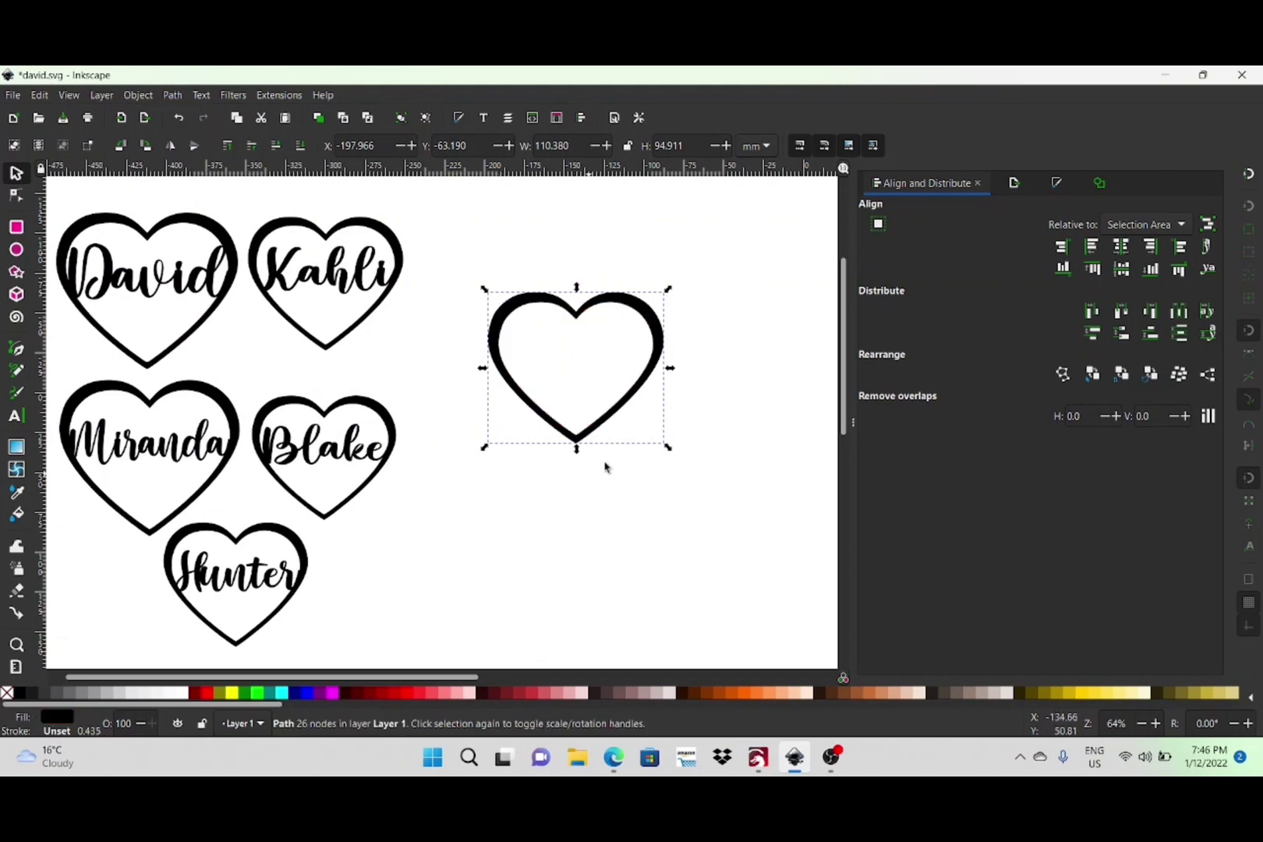
{"action": "left_click_drag", "start_coordinate": [646, 396], "coordinate": [586, 305]}
Add the text "Our" in 36 mm Mythias below the empty heart frame and fill it black.
{"action": "left_click", "coordinate": [17, 416]}
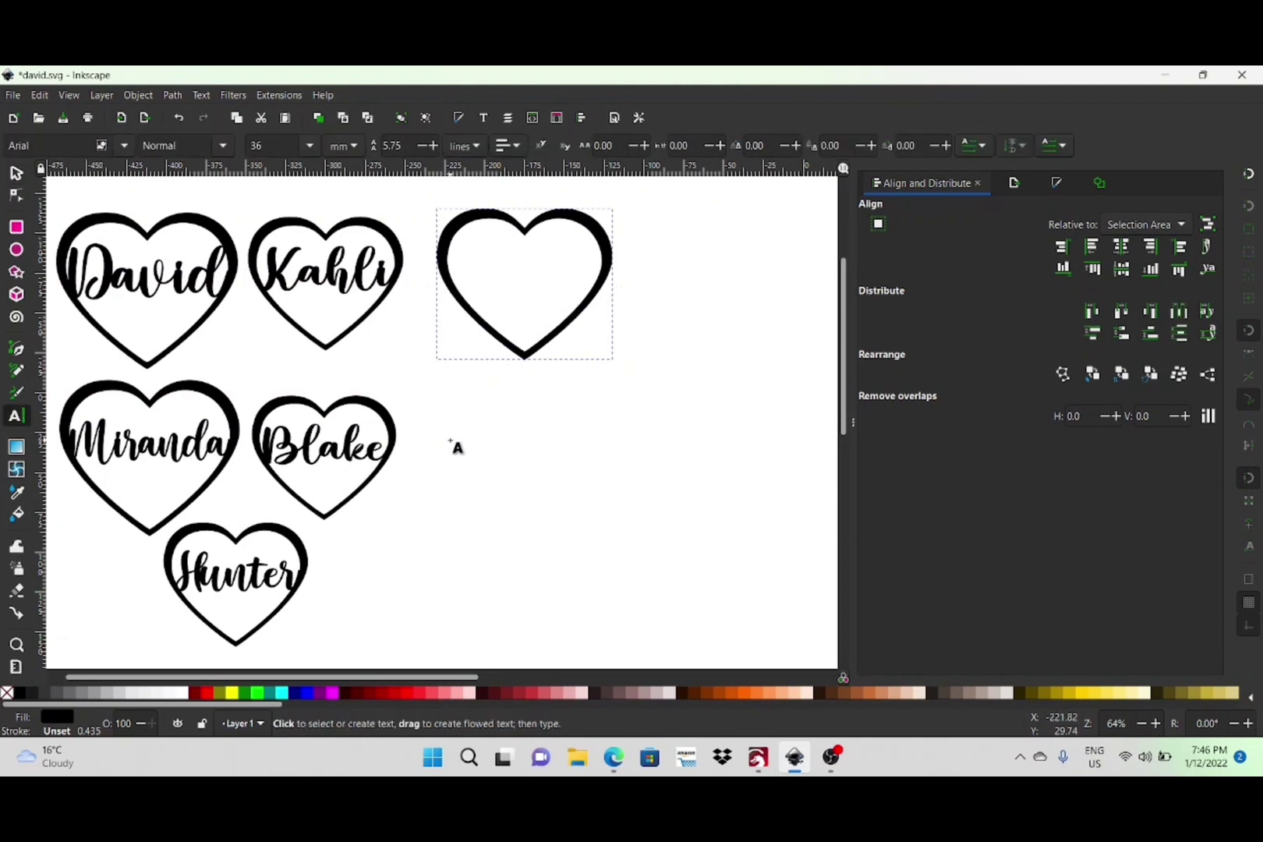
{"action": "scroll", "coordinate": [452, 442], "scroll_direction": "down", "scroll_amount": 2}
{"action": "left_click", "coordinate": [510, 499]}
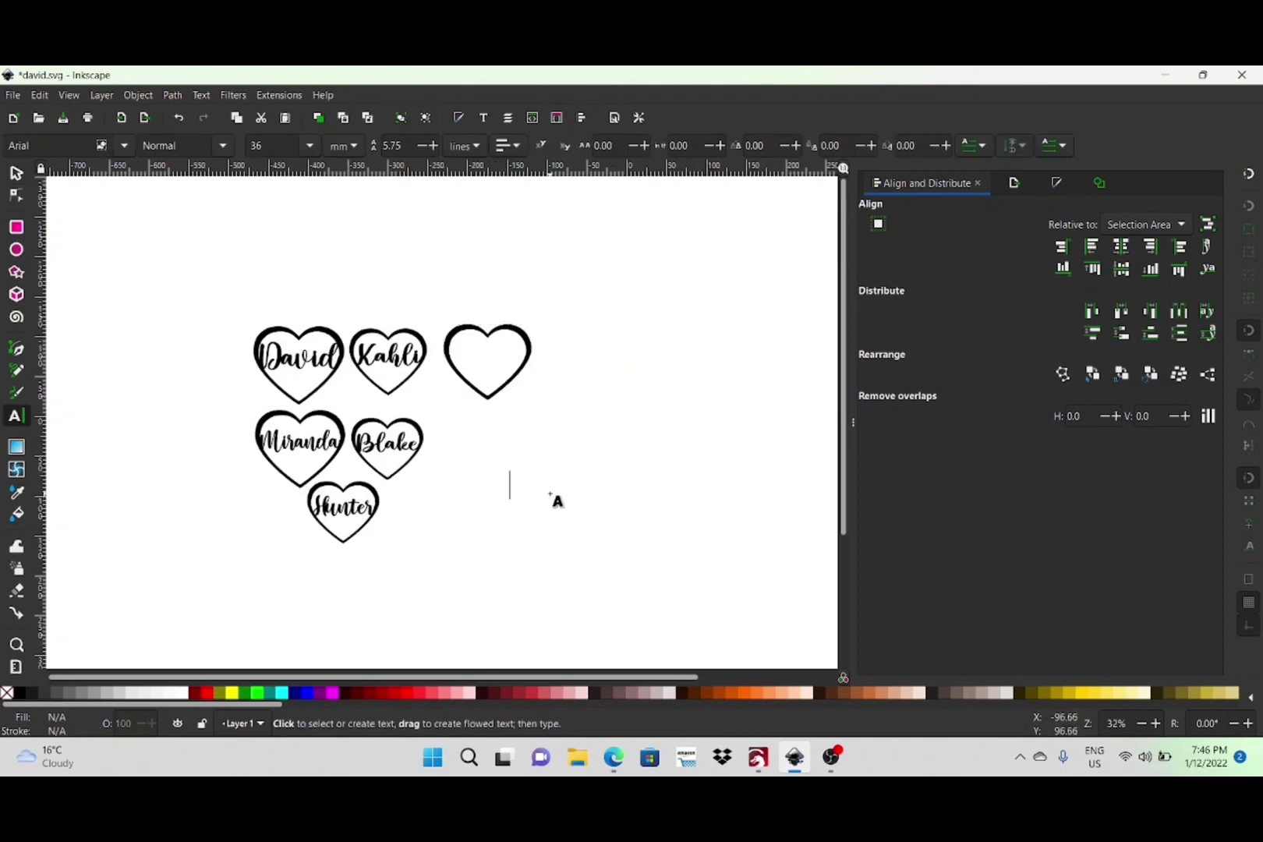
{"action": "type", "text": "Dur"}
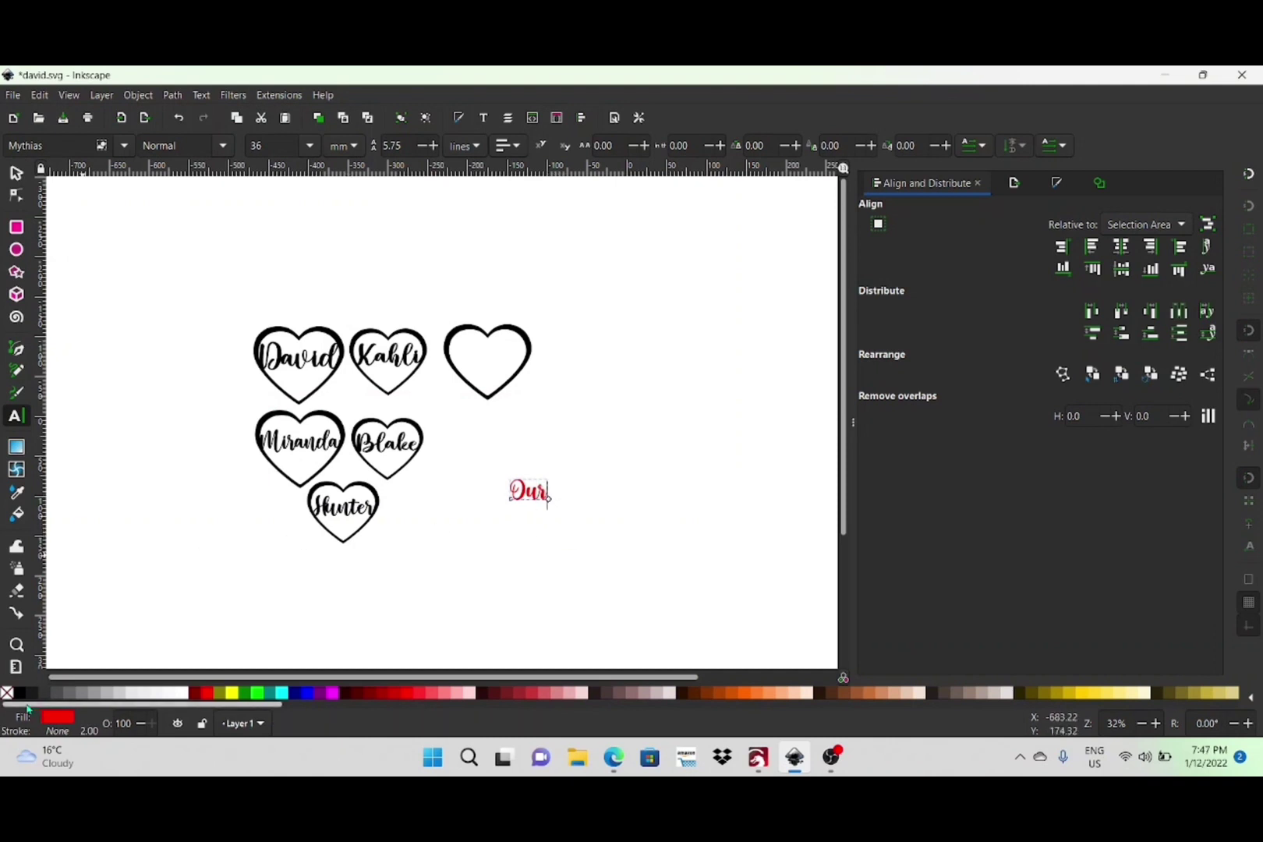
{"action": "left_click", "coordinate": [22, 694]}
{"action": "key", "text": "Escape"}
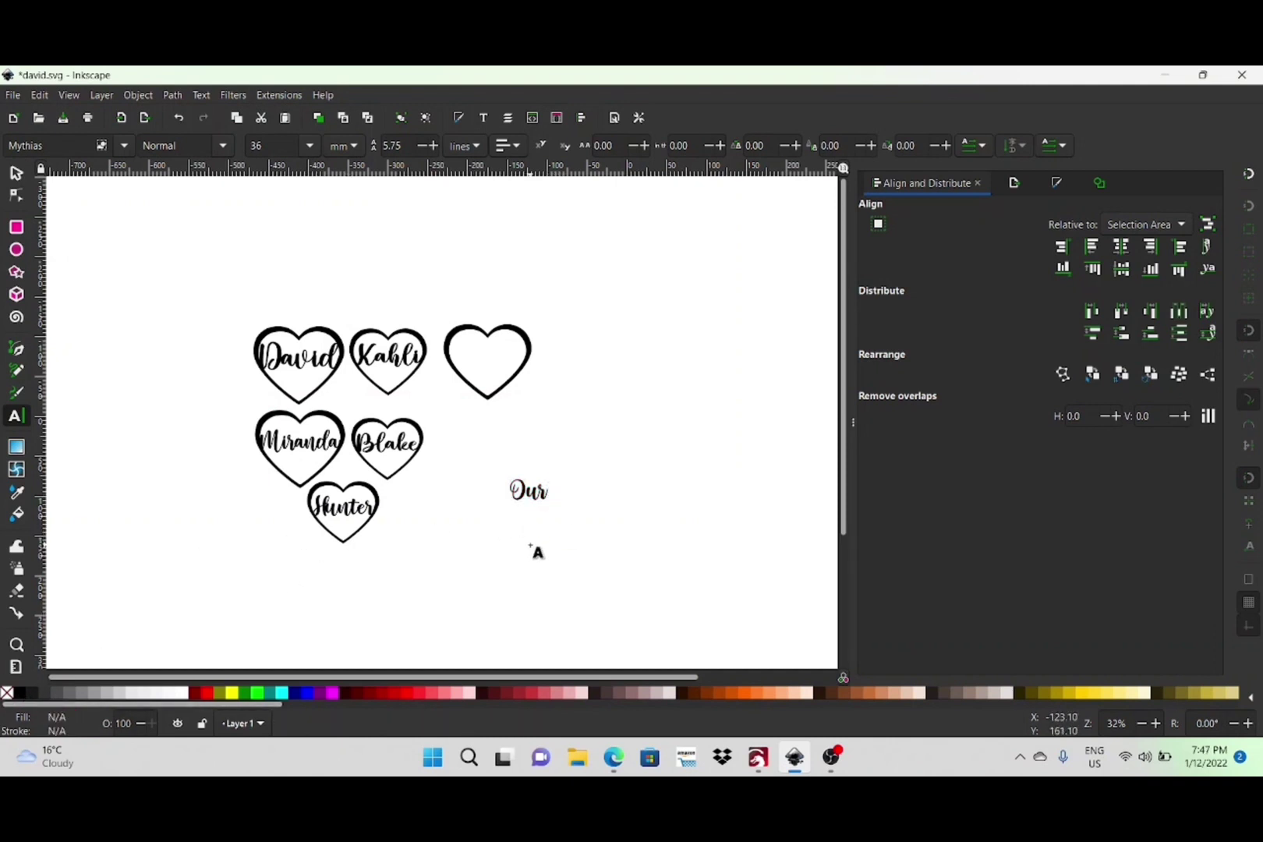
Add a separate text object reading "Family" below the word "Our".
{"action": "left_click", "coordinate": [531, 545]}
{"action": "type", "text": "Fami"}
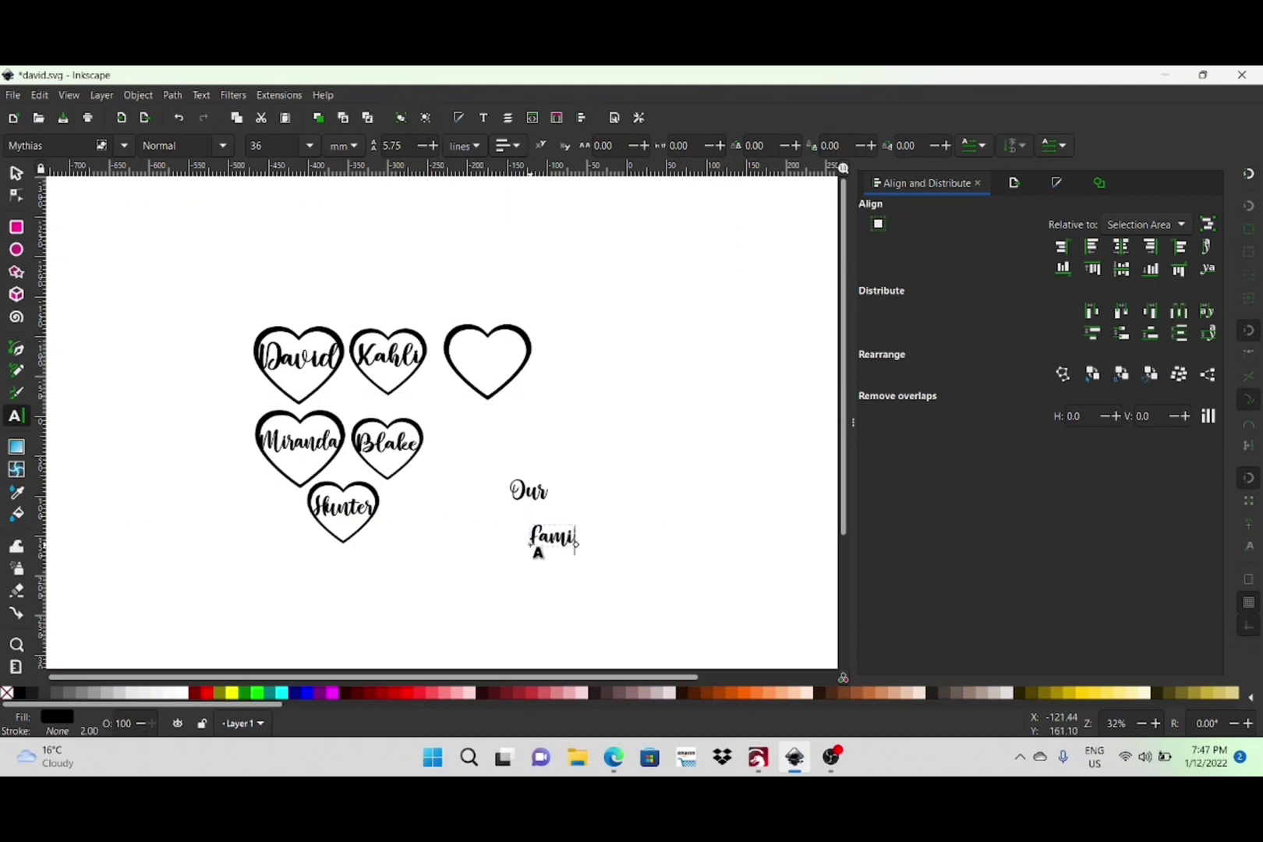
{"action": "type", "text": "ly"}
Shift the word "Our" slightly and convert the text object to paths.
{"action": "scroll", "coordinate": [538, 552], "scroll_direction": "up", "scroll_amount": 4}
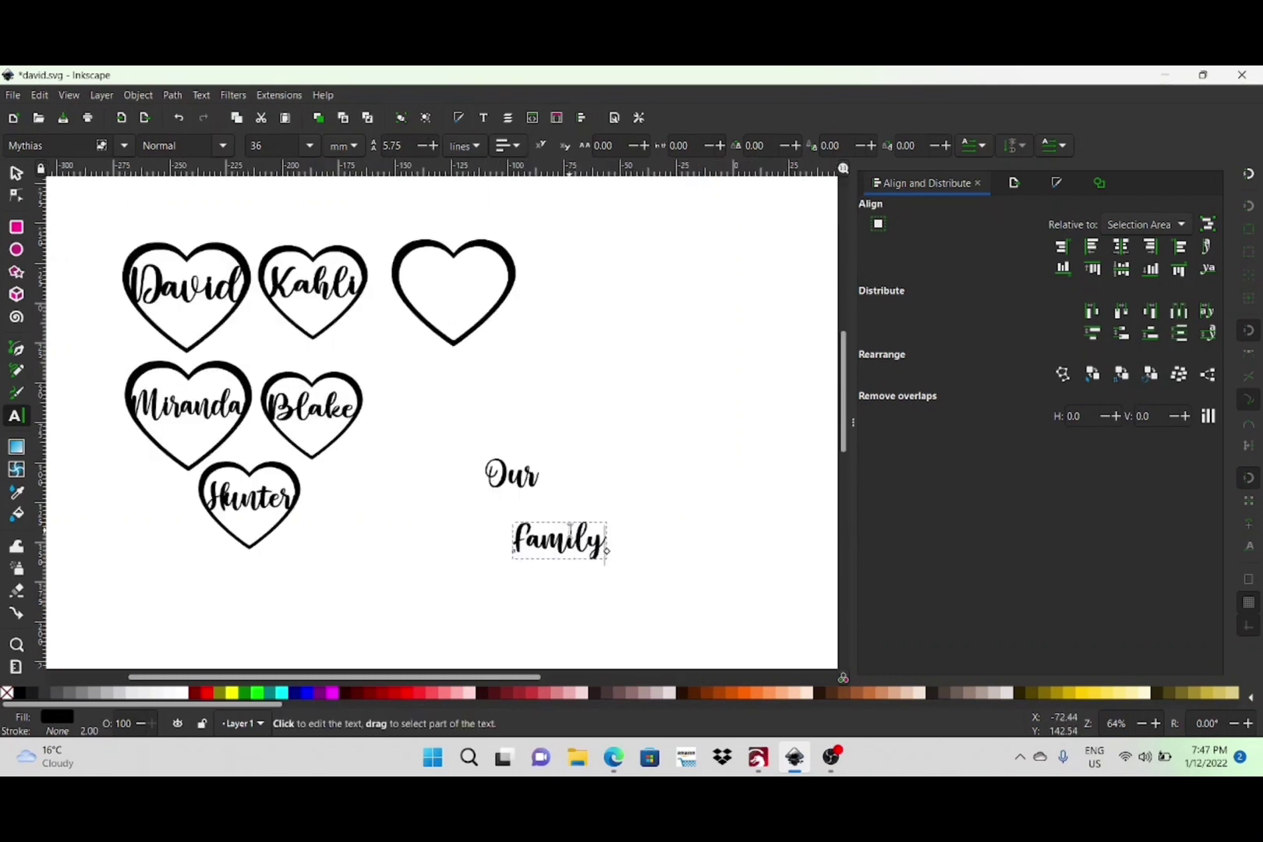
{"action": "left_click", "coordinate": [16, 172]}
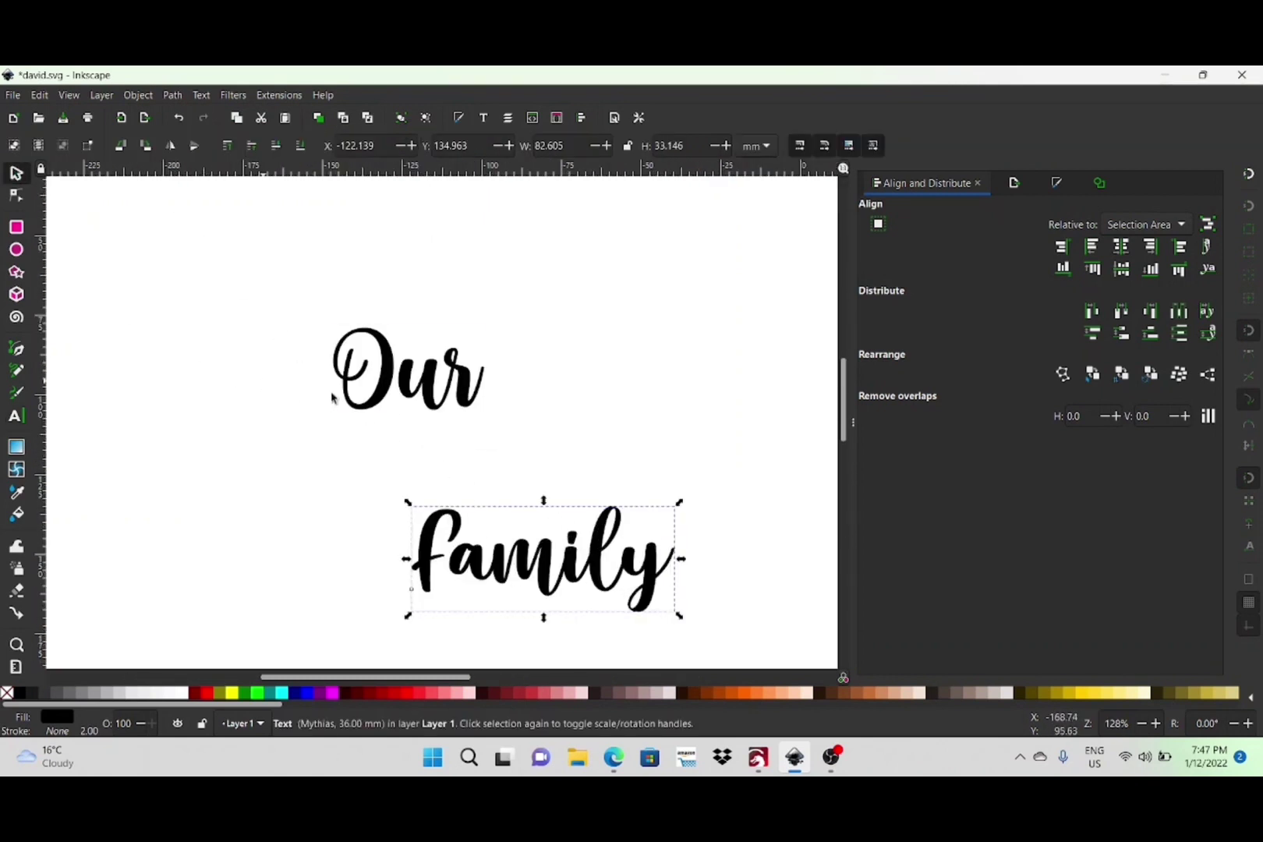
{"action": "left_click_drag", "start_coordinate": [425, 393], "coordinate": [433, 407]}
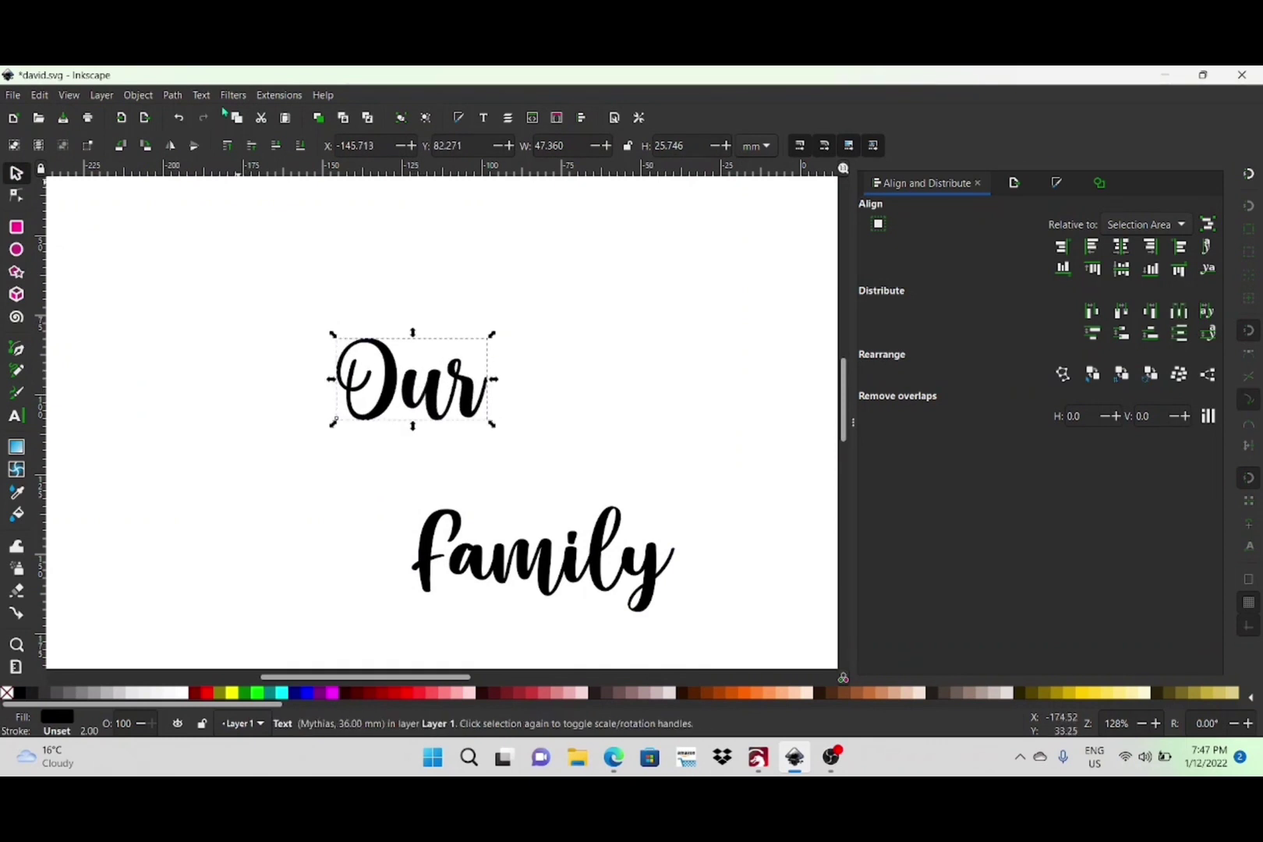
{"action": "left_click", "coordinate": [185, 103]}
{"action": "left_click", "coordinate": [199, 113]}
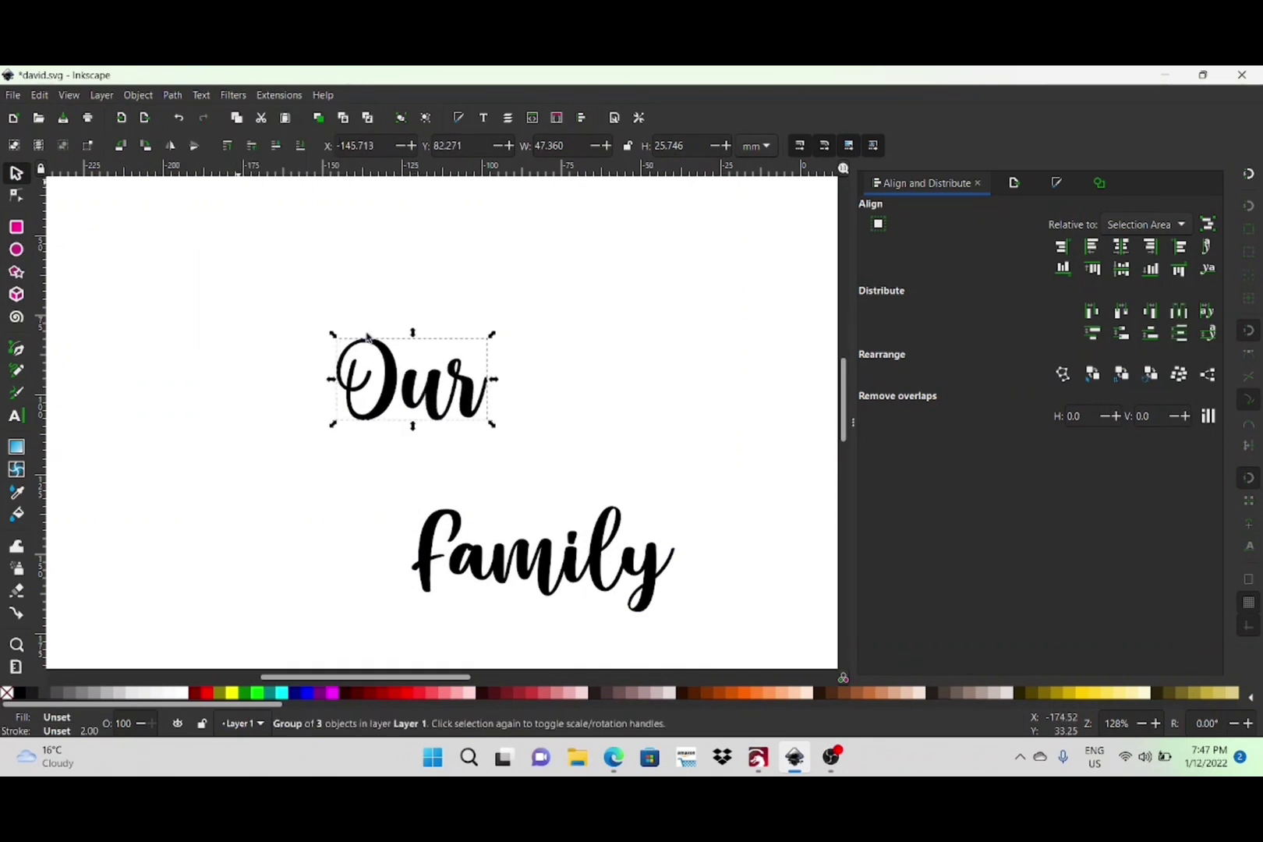
Switch the display mode to Outline and inspect the overlapping letter contours of "Our".
{"action": "left_click", "coordinate": [78, 99]}
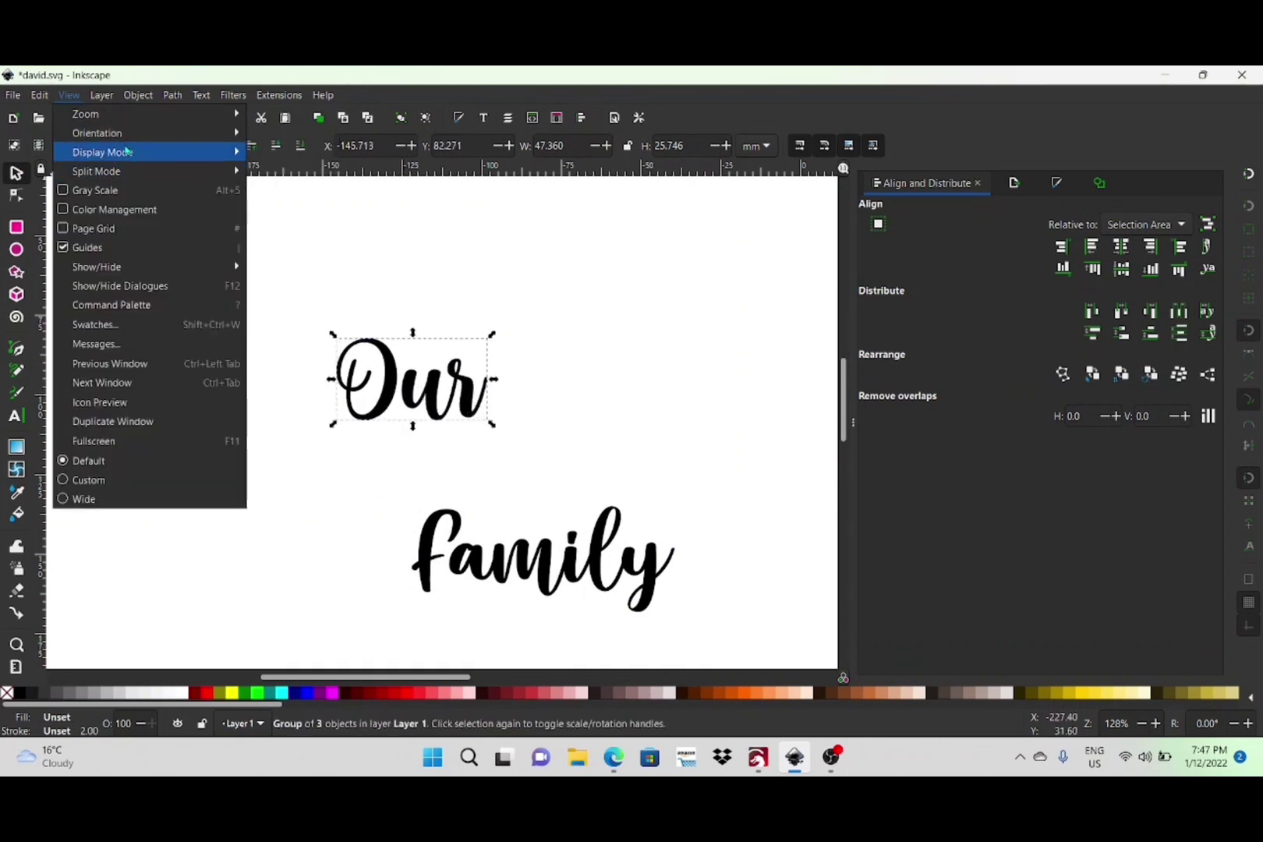
{"action": "mouse_move", "coordinate": [180, 150]}
{"action": "left_click", "coordinate": [276, 171]}
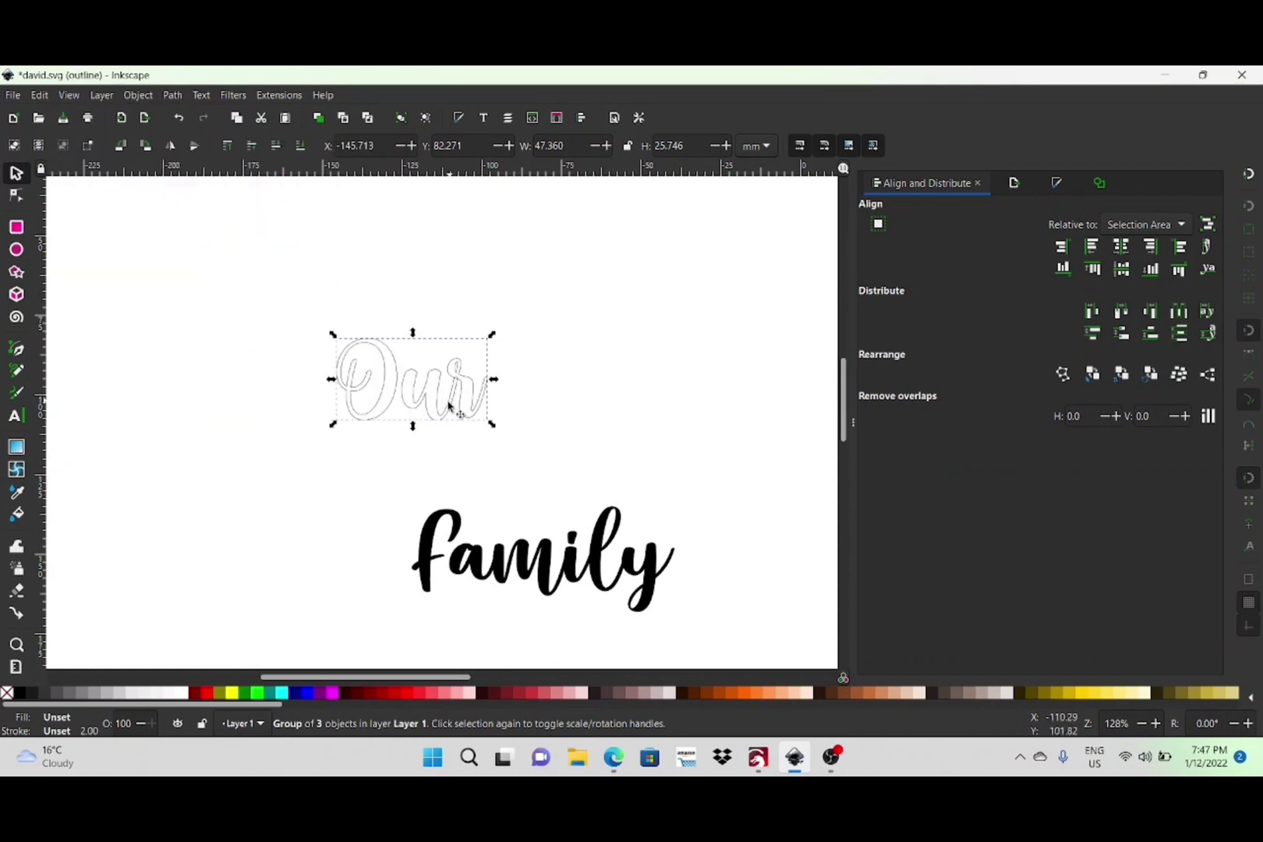
{"action": "scroll", "coordinate": [401, 433], "scroll_direction": "down", "scroll_amount": 4}
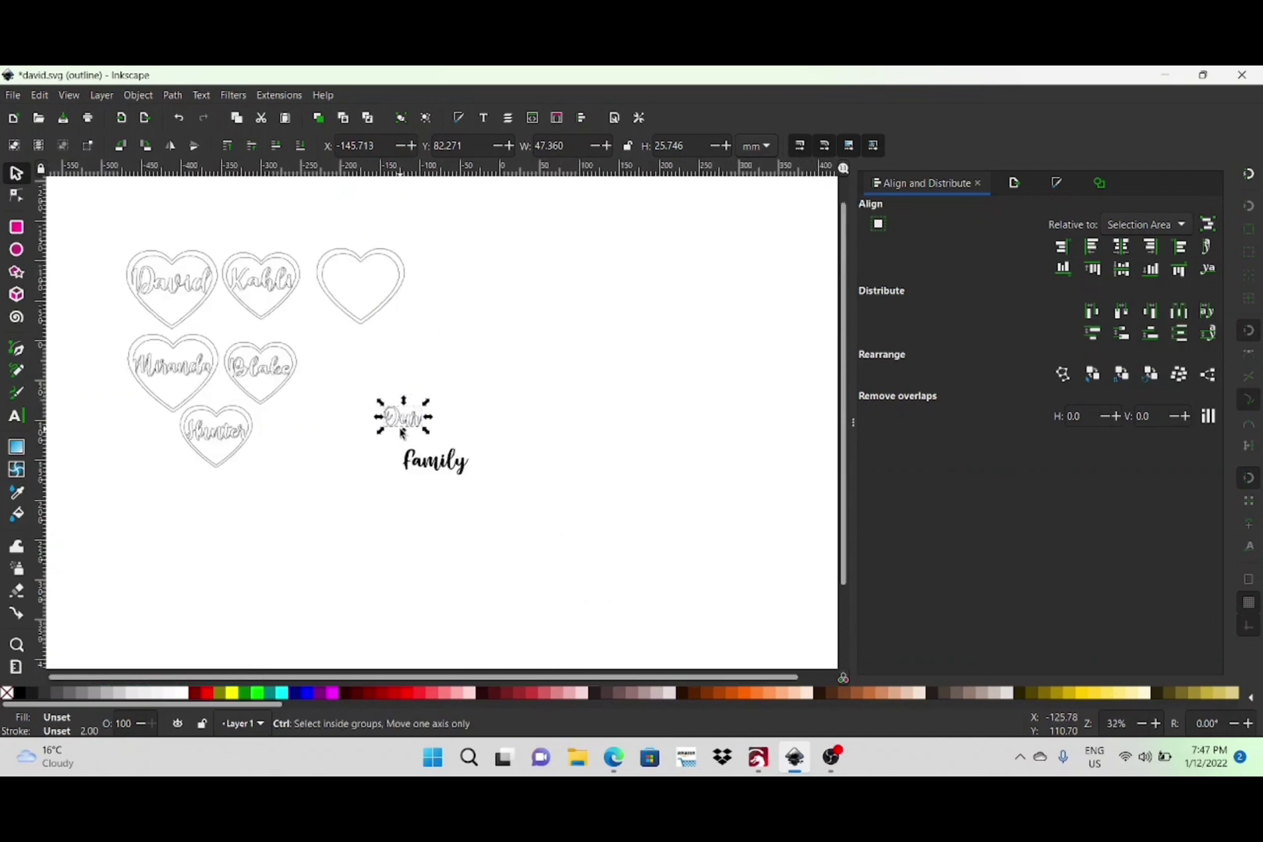
{"action": "scroll", "coordinate": [407, 390], "scroll_direction": "up", "scroll_amount": 4}
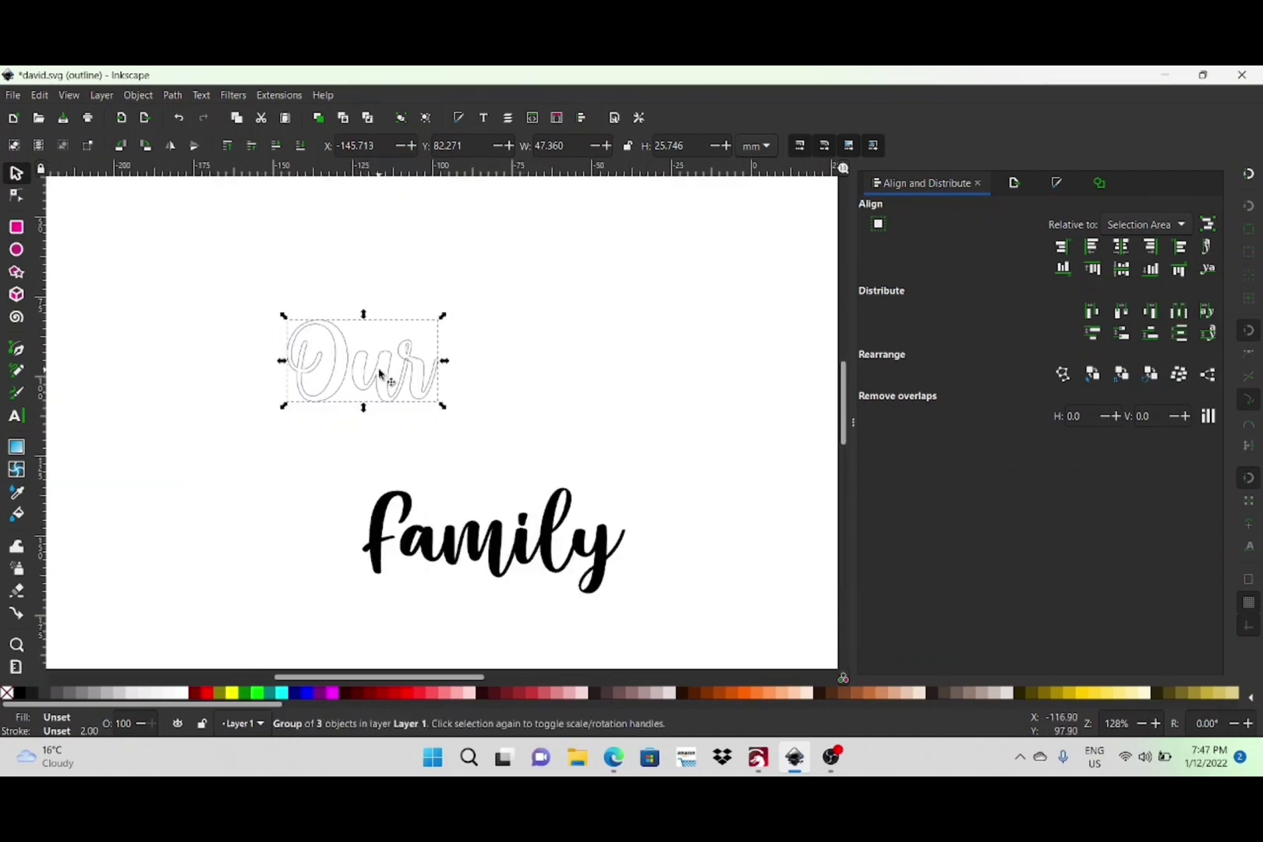
Ungroup the "Our" paths into individual letters and clear the selection.
{"action": "left_click", "coordinate": [145, 97]}
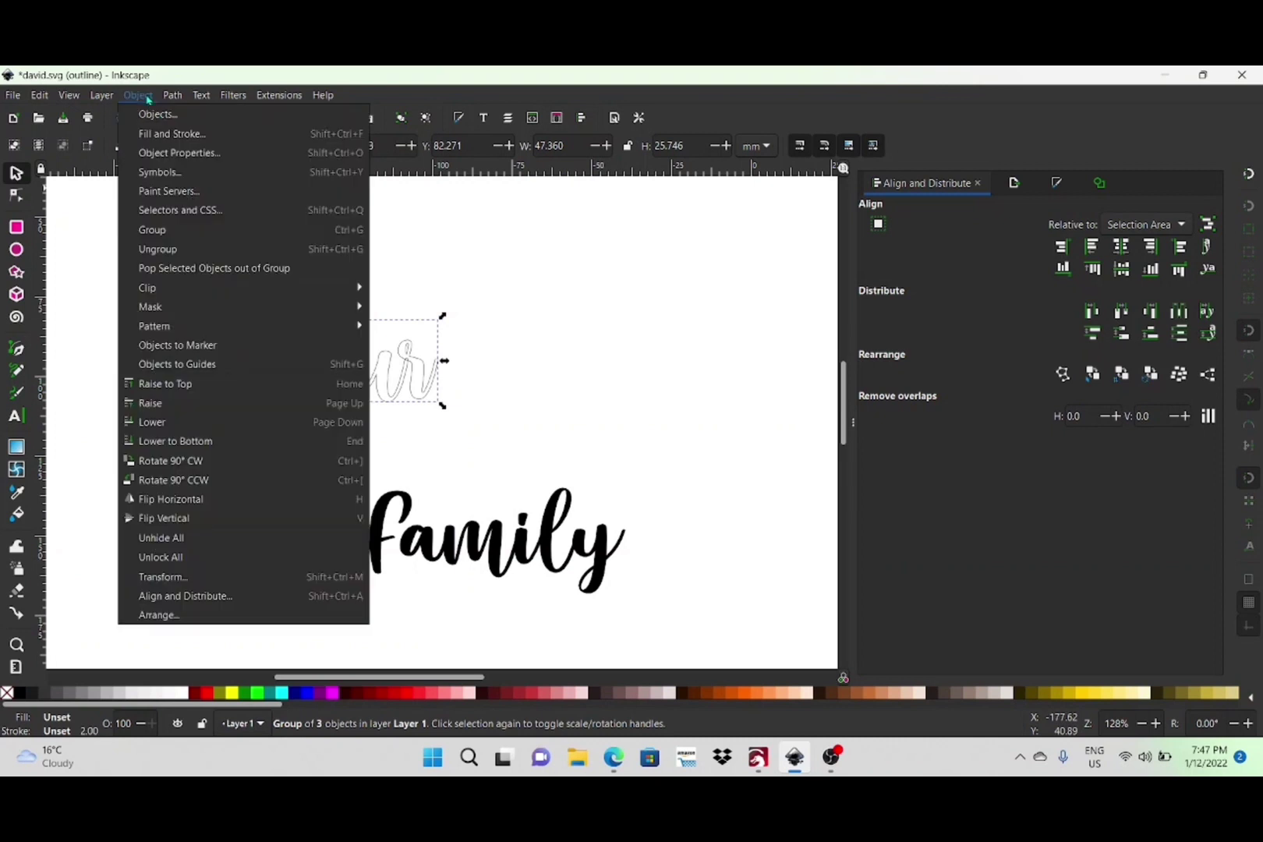
{"action": "left_click", "coordinate": [165, 250]}
{"action": "left_click", "coordinate": [336, 406]}
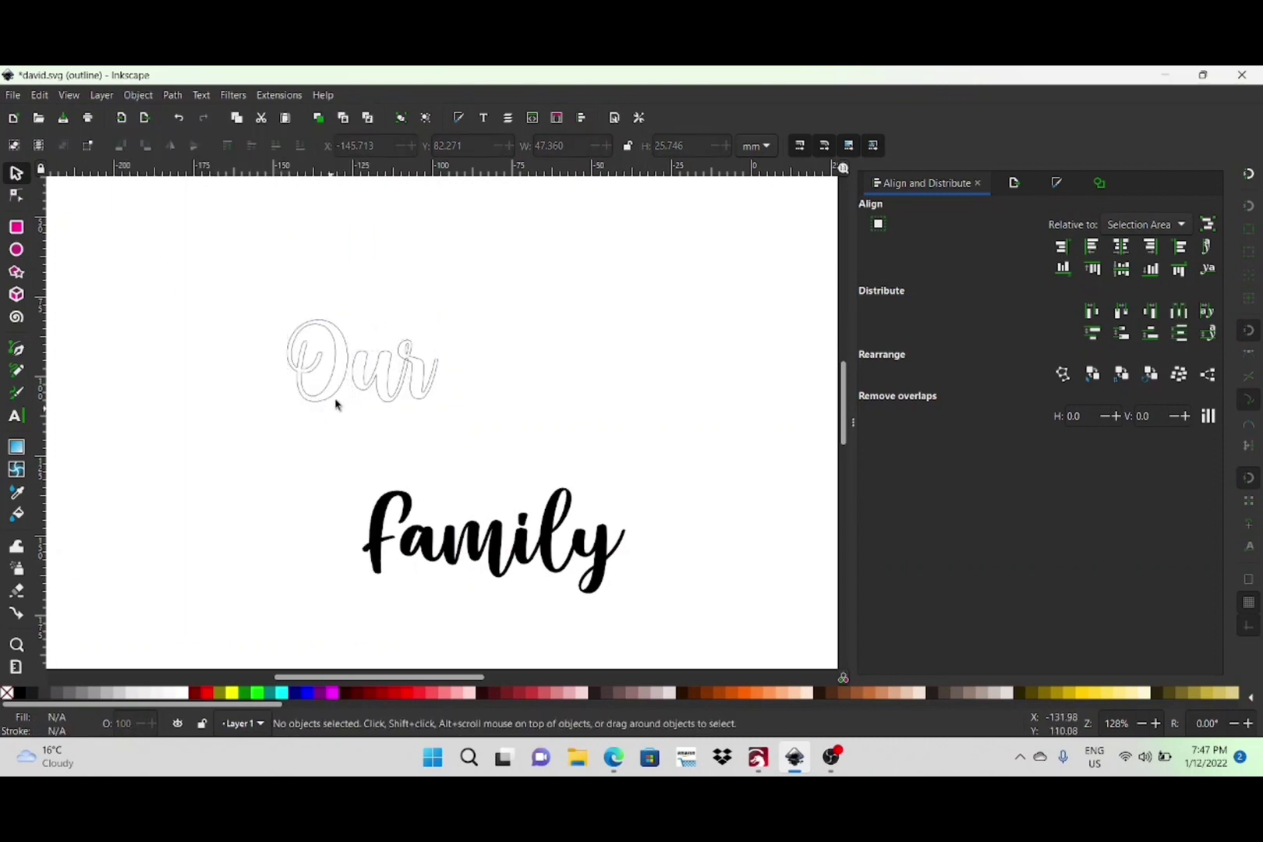
Nudge the letter "O" of "Our" to the right until it overlaps the "u".
{"action": "scroll", "coordinate": [335, 398], "scroll_direction": "up", "scroll_amount": 2}
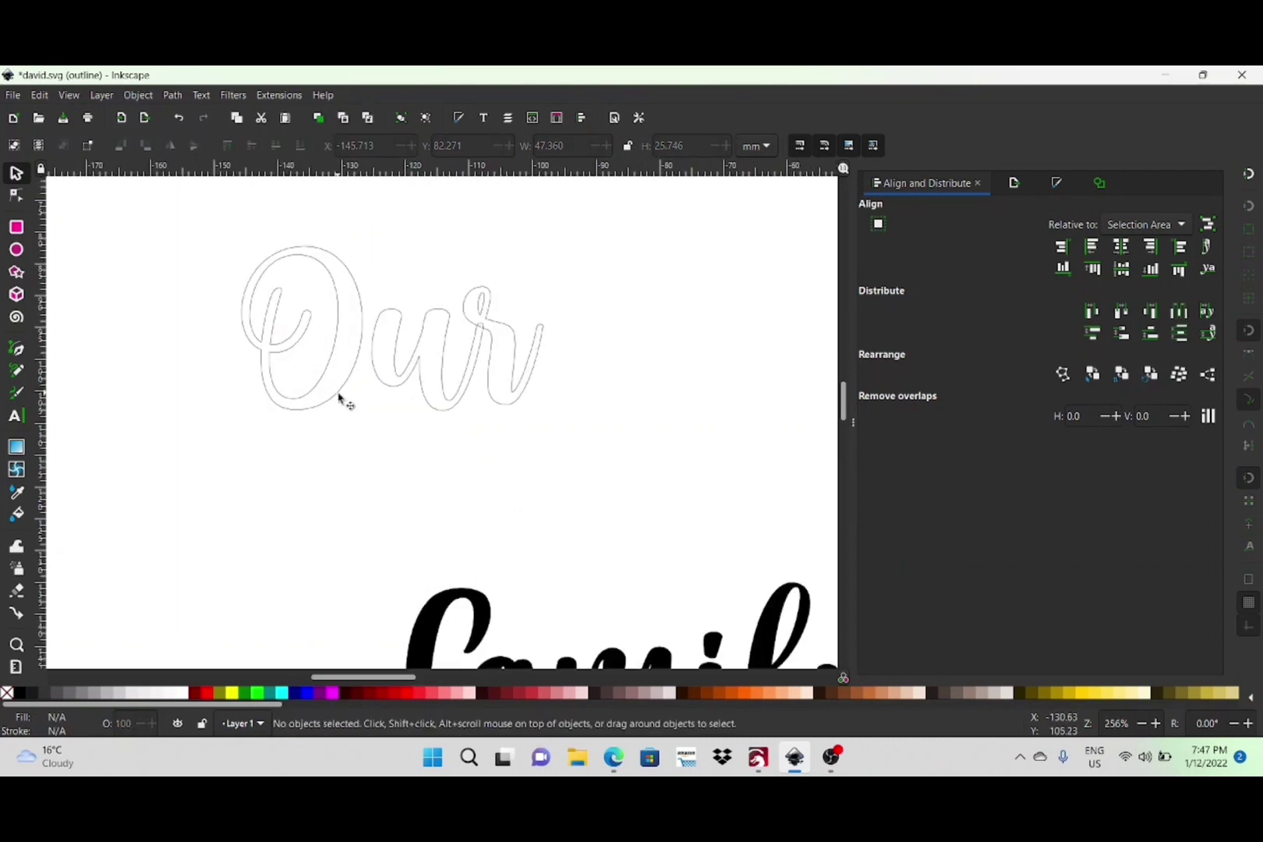
{"action": "left_click", "coordinate": [340, 400]}
{"action": "key", "text": "Right"}
{"action": "key", "text": "Right"}
{"action": "key", "text": "Right"}
{"action": "key", "text": "Right"}
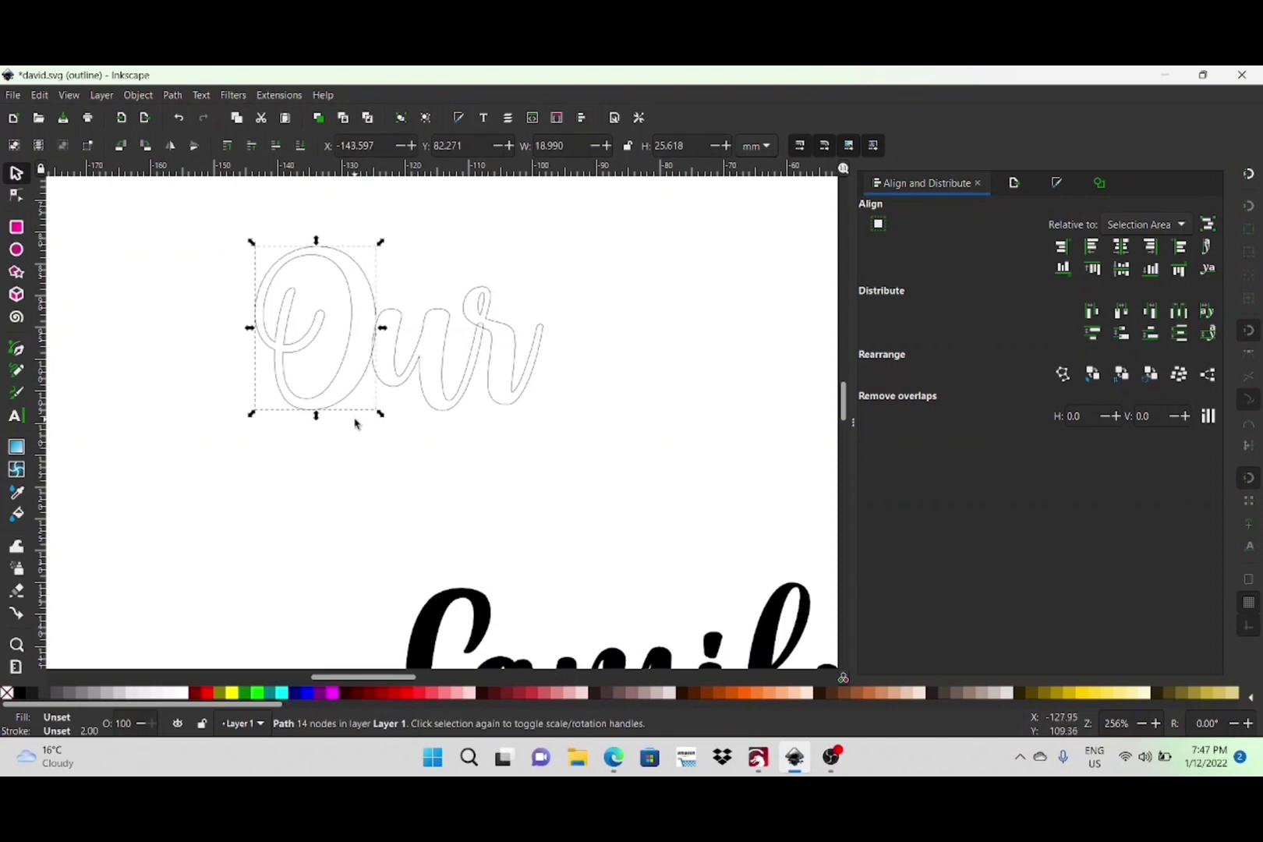
{"action": "left_click", "coordinate": [420, 290]}
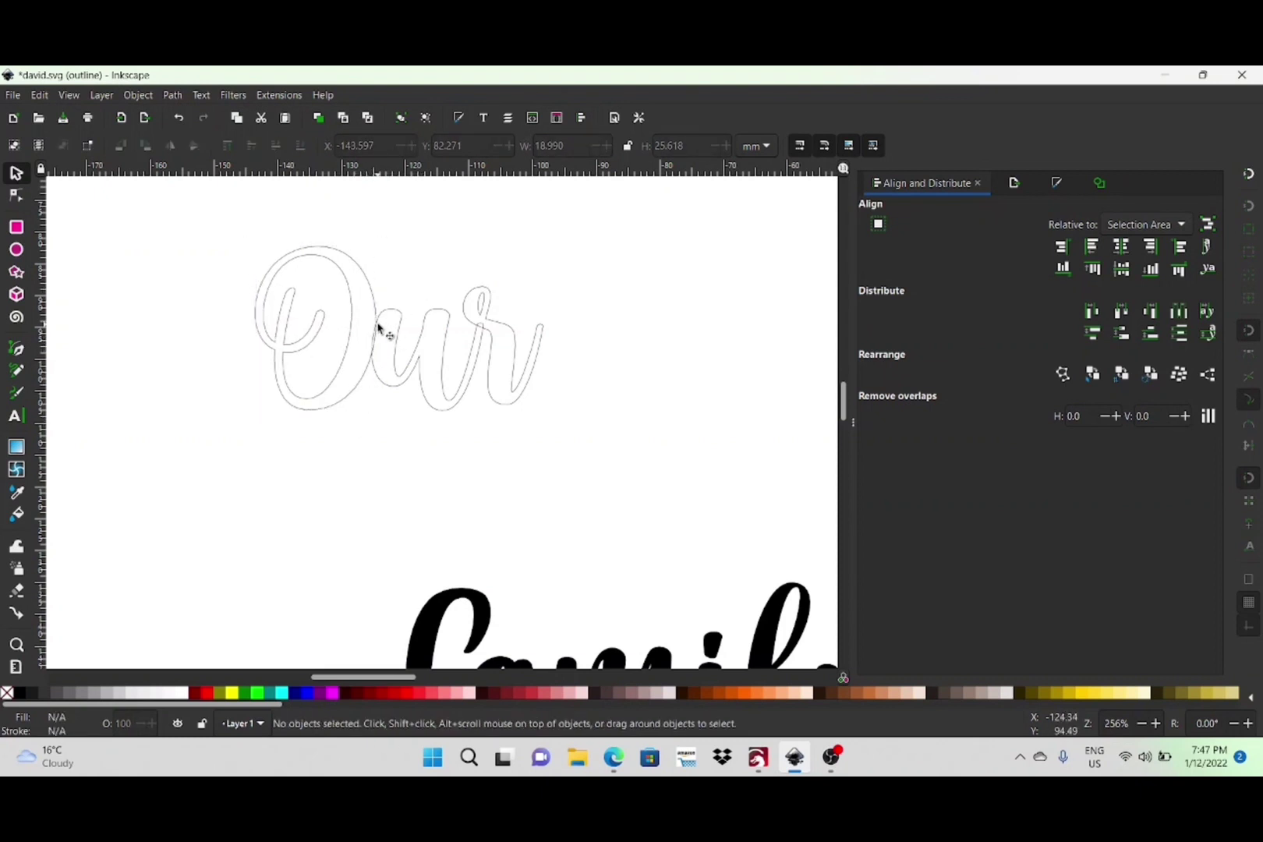
Select all letters of "Our", combine them and union them into one continuous path.
{"action": "left_click_drag", "start_coordinate": [199, 222], "coordinate": [696, 488]}
{"action": "left_click", "coordinate": [173, 95]}
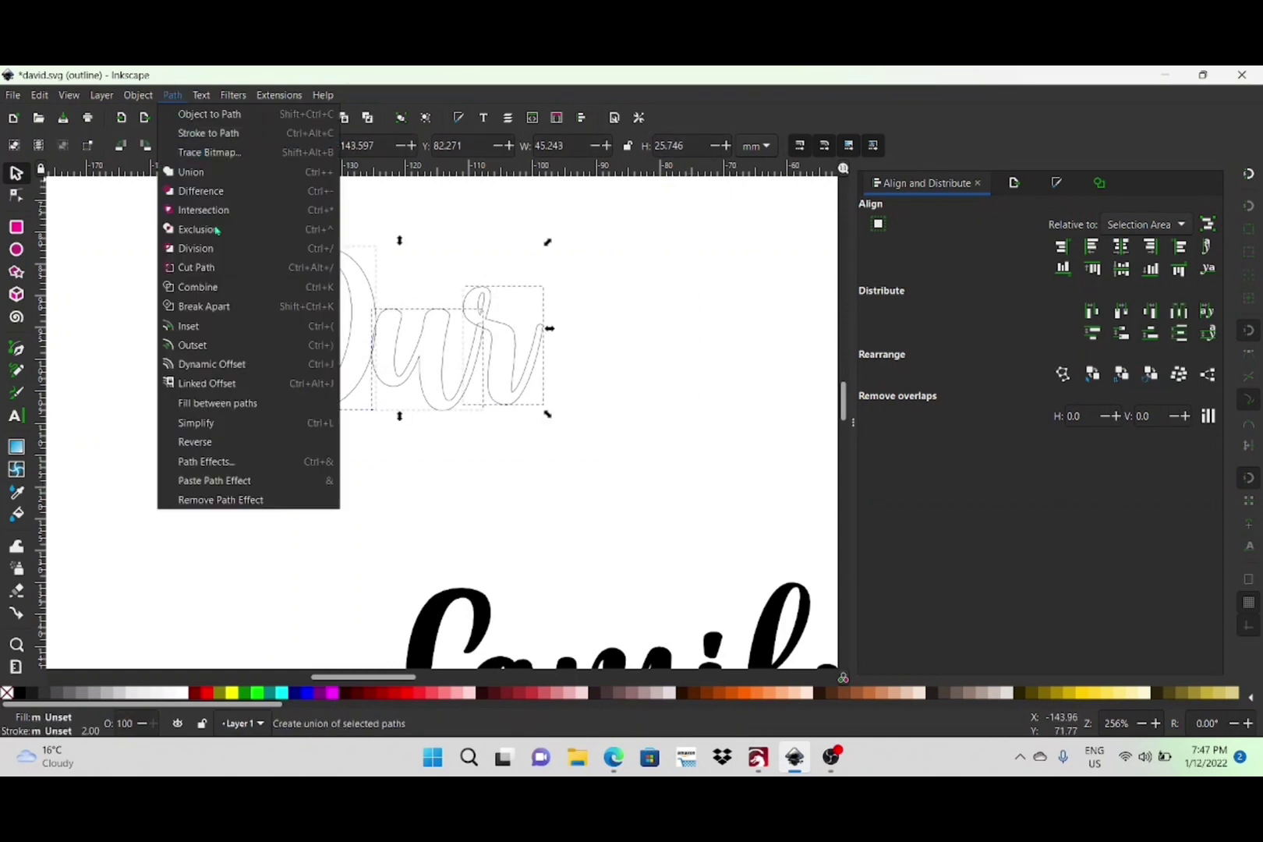
{"action": "left_click", "coordinate": [219, 284]}
{"action": "left_click", "coordinate": [173, 95]}
{"action": "left_click", "coordinate": [208, 173]}
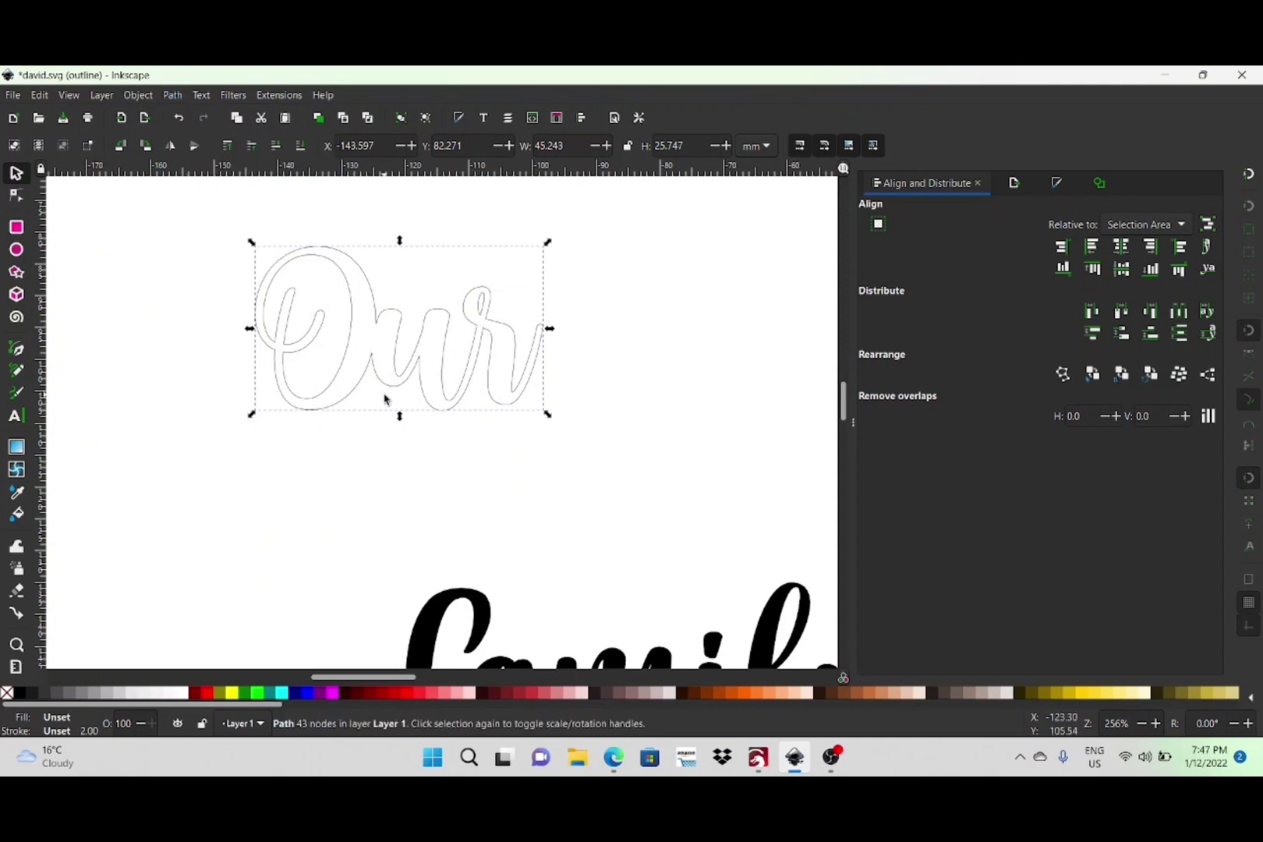
Convert the "Family" text object to paths and ungroup it into individual letters.
{"action": "scroll", "coordinate": [385, 400], "scroll_direction": "down", "scroll_amount": 5}
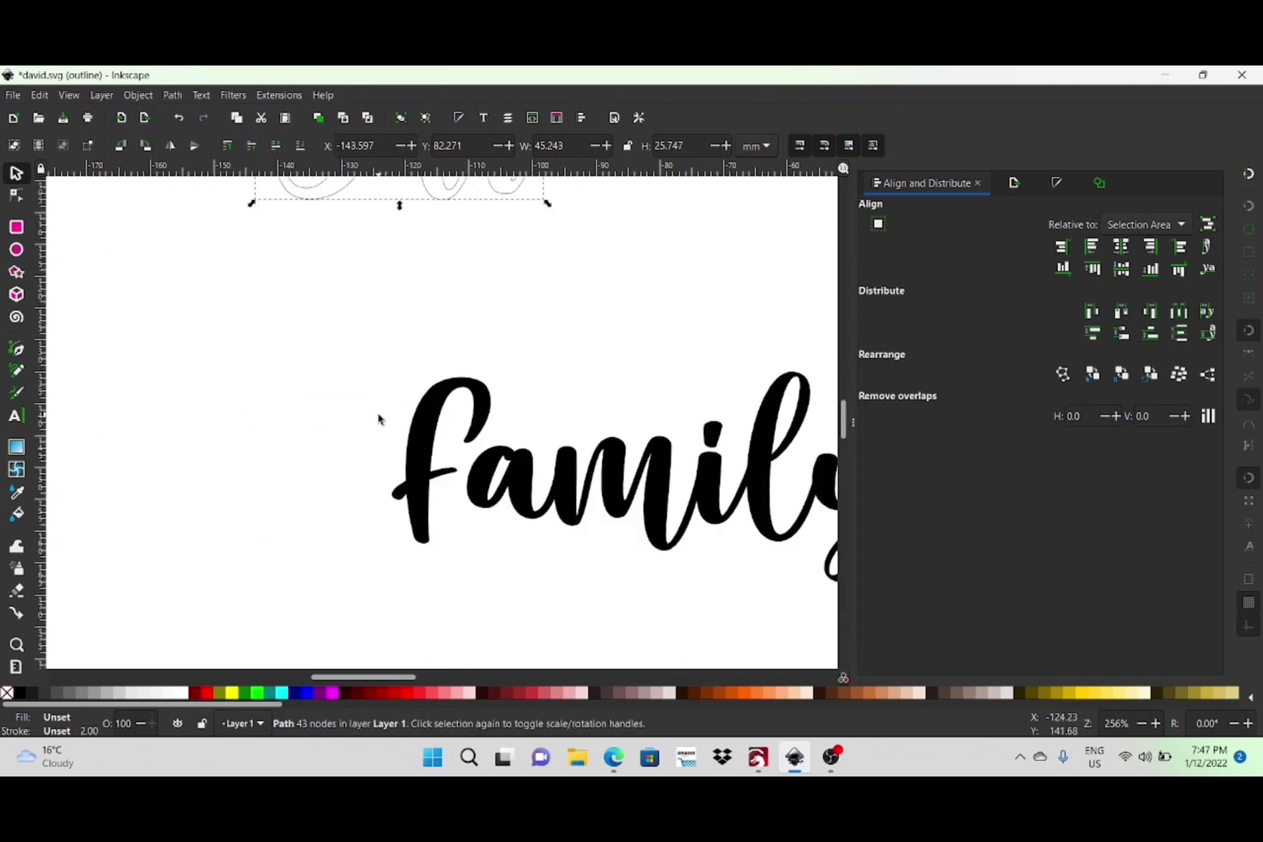
{"action": "left_click_drag", "start_coordinate": [400, 678], "coordinate": [426, 679]}
{"action": "left_click", "coordinate": [465, 522]}
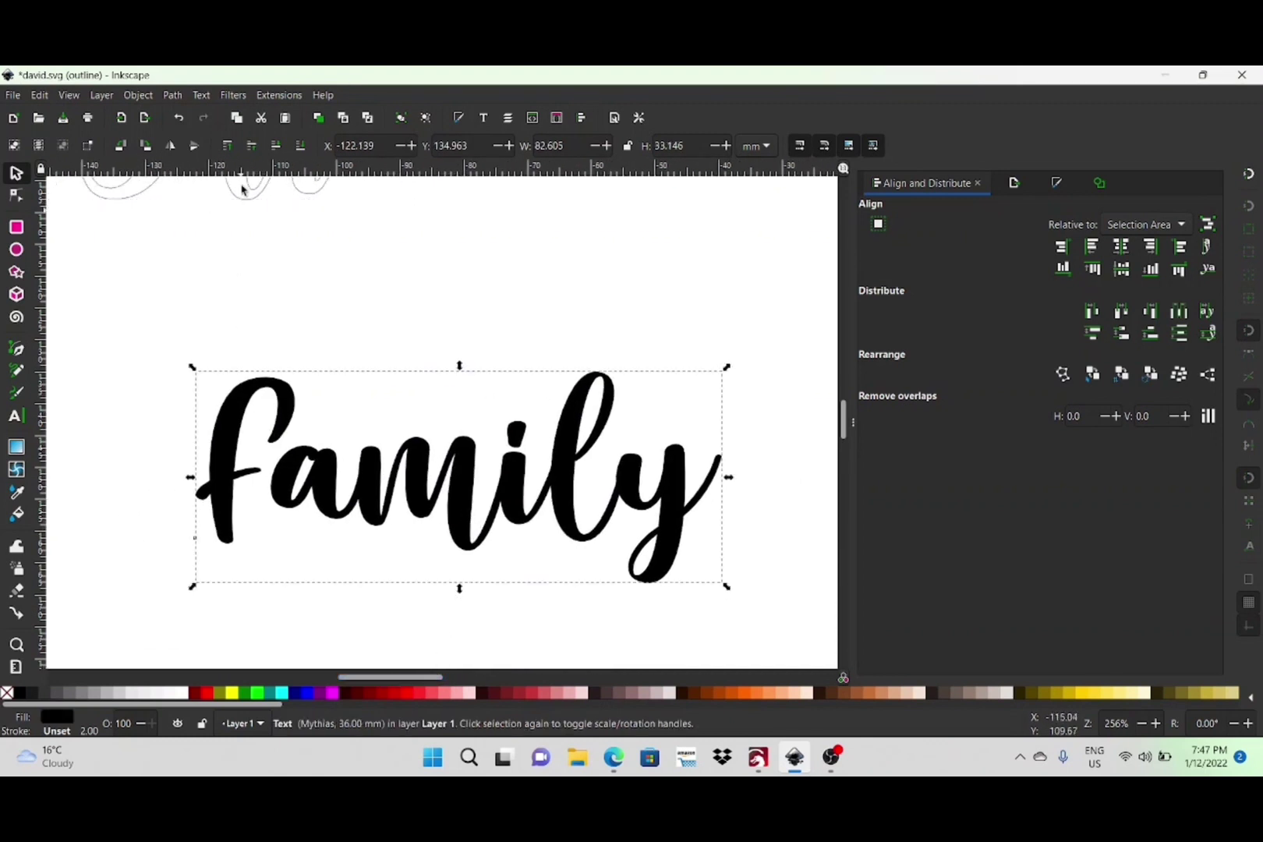
{"action": "left_click", "coordinate": [168, 97]}
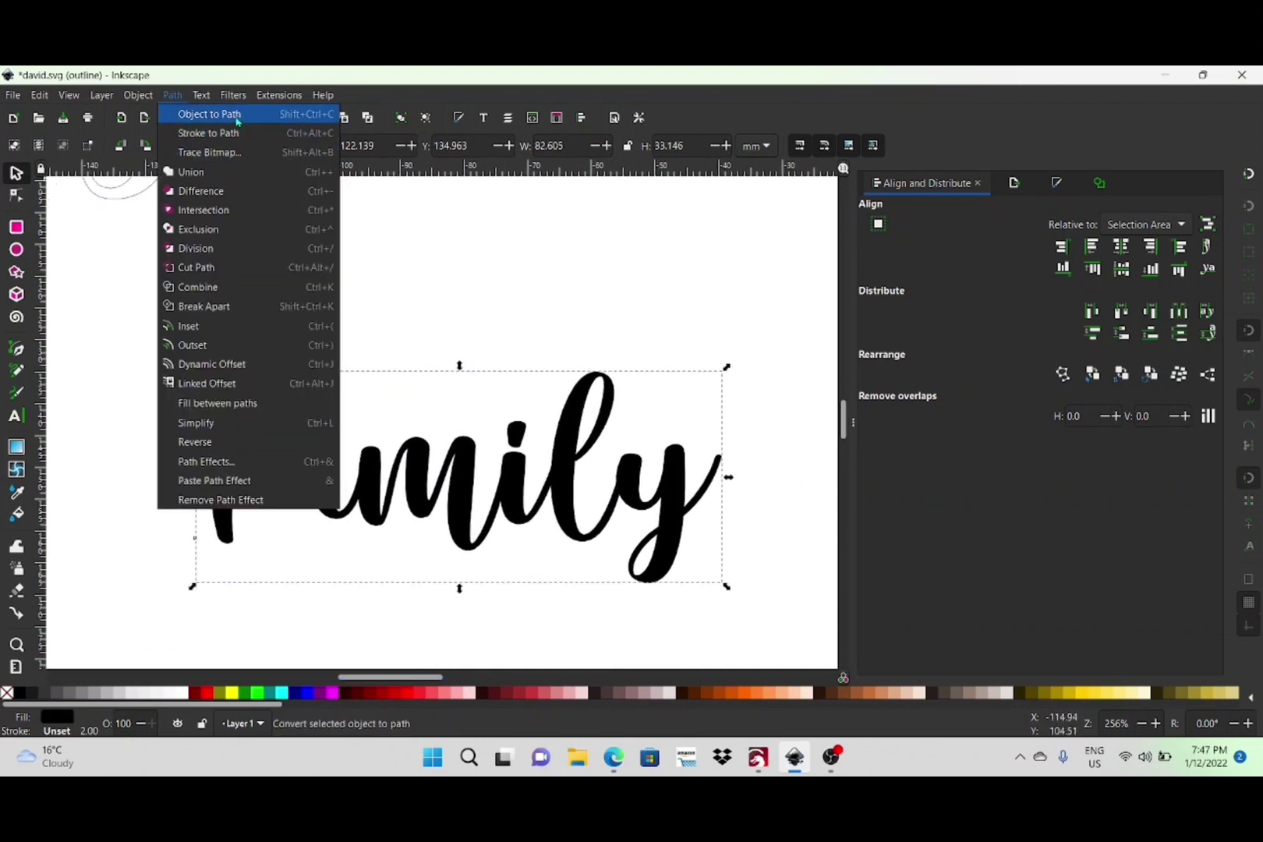
{"action": "left_click", "coordinate": [234, 118]}
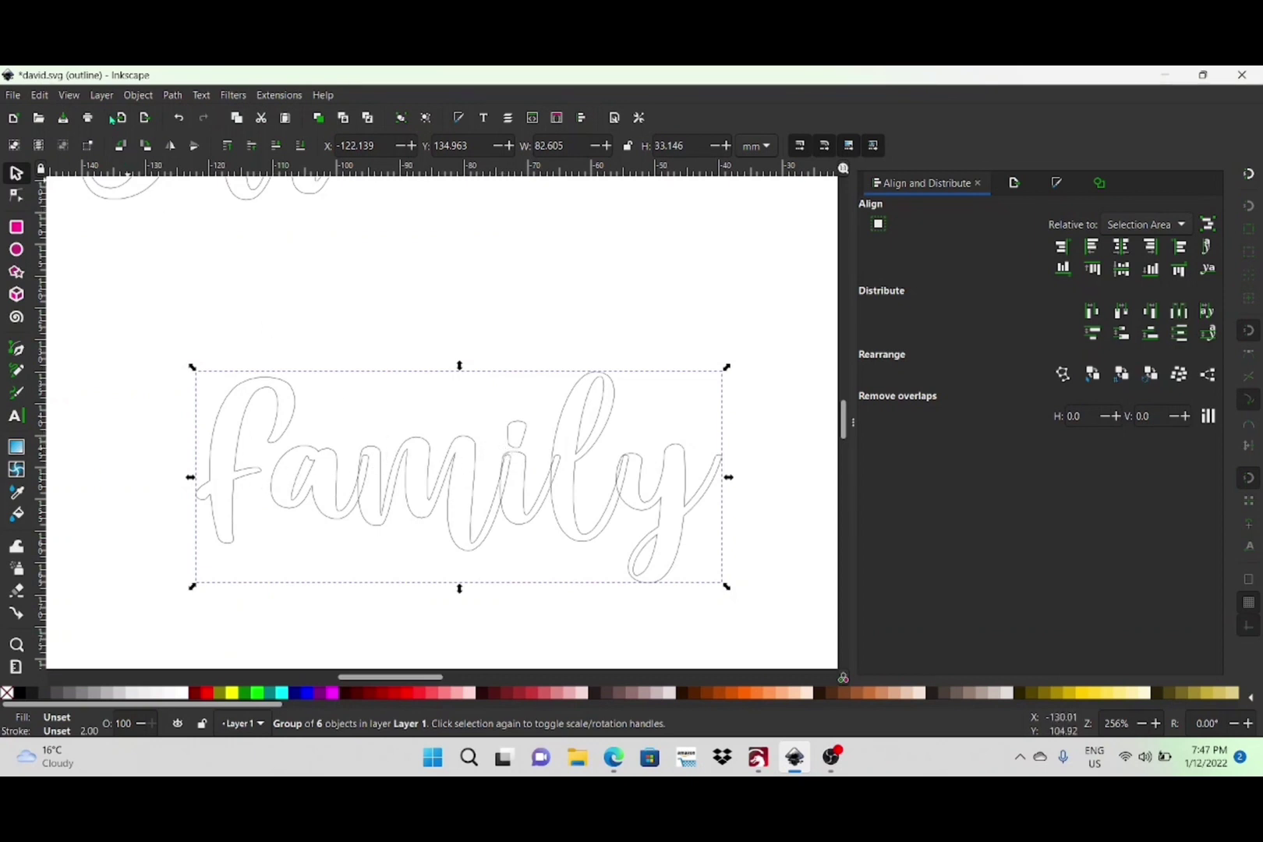
{"action": "left_click", "coordinate": [148, 97]}
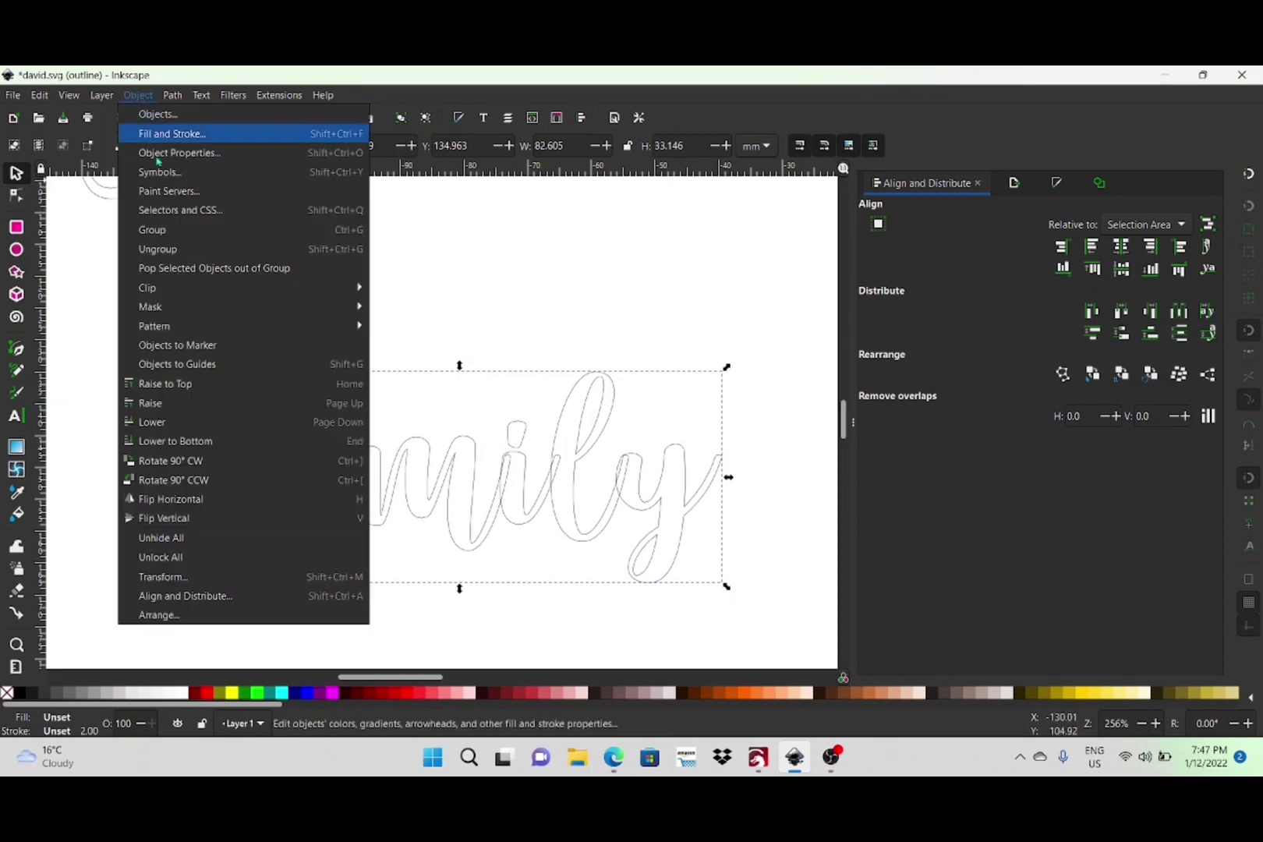
{"action": "left_click", "coordinate": [178, 250]}
{"action": "left_click", "coordinate": [138, 377]}
Nudge the "F" of "Family" to the right until it overlaps the "a".
{"action": "left_click", "coordinate": [289, 451]}
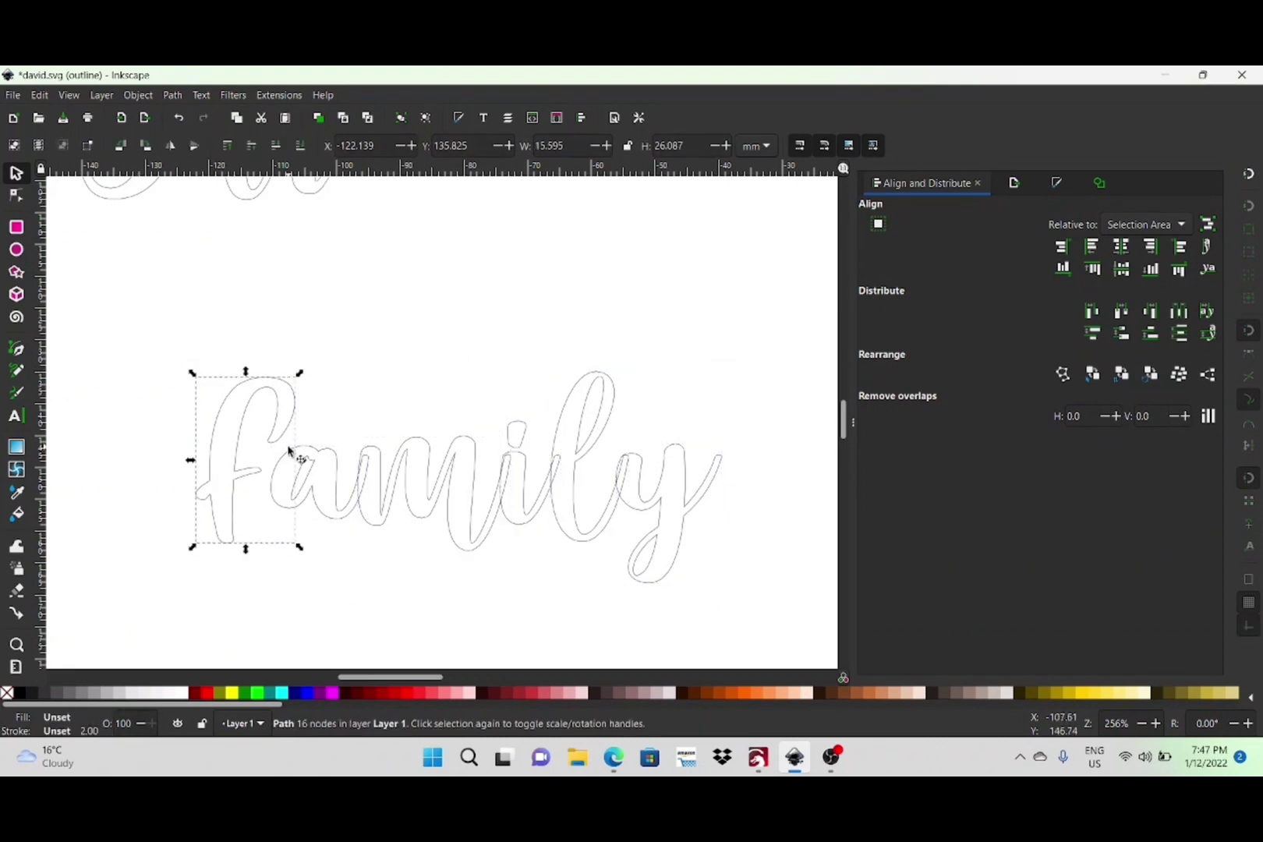
{"action": "key", "text": "Right"}
{"action": "key", "text": "Right"}
{"action": "key", "text": "Right"}
{"action": "key", "text": "Right"}
{"action": "key", "text": "Right"}
{"action": "key", "text": "Right"}
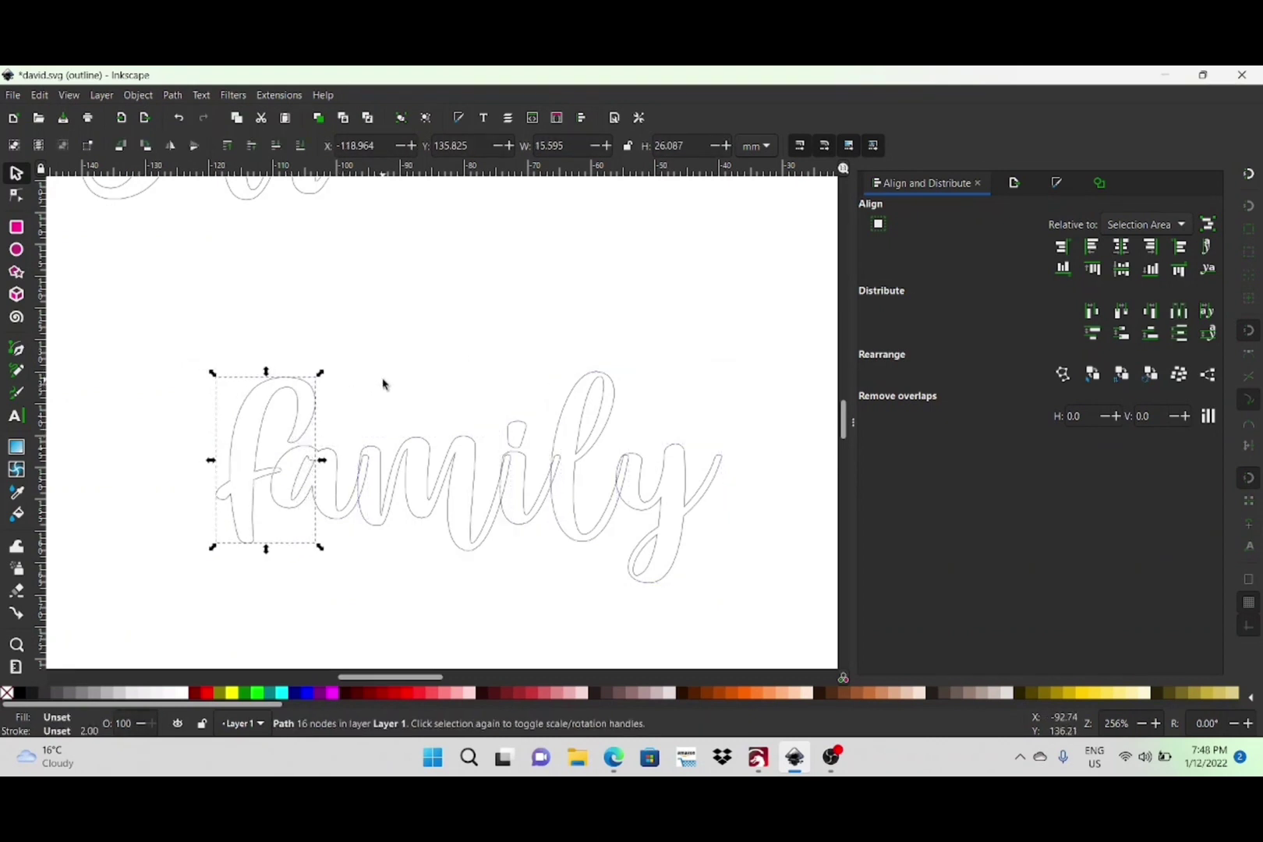
{"action": "left_click", "coordinate": [431, 394]}
Edit the nodes of the "i" in "Family" to lower its dot onto the stem.
{"action": "scroll", "coordinate": [534, 482], "scroll_direction": "up", "scroll_amount": 3}
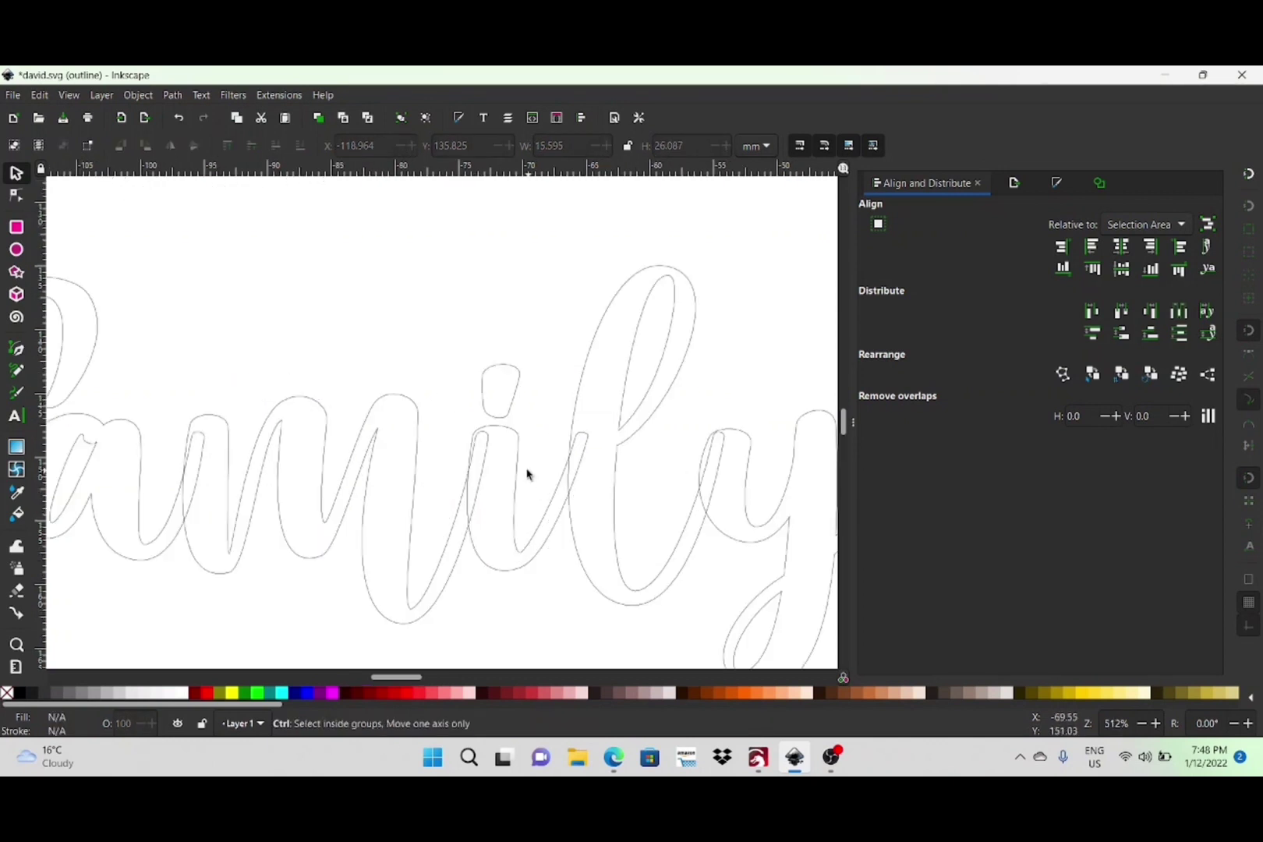
{"action": "left_click", "coordinate": [511, 380]}
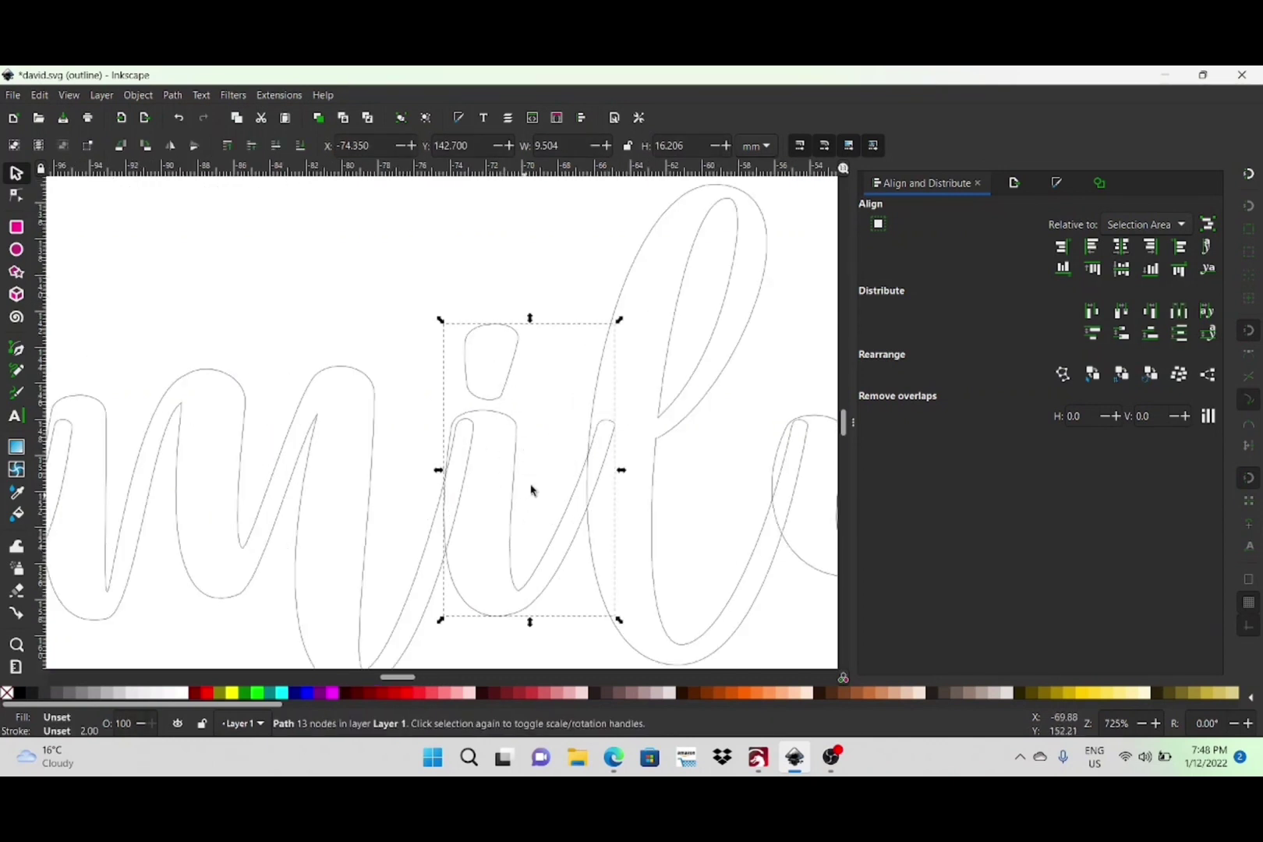
{"action": "left_click", "coordinate": [17, 196]}
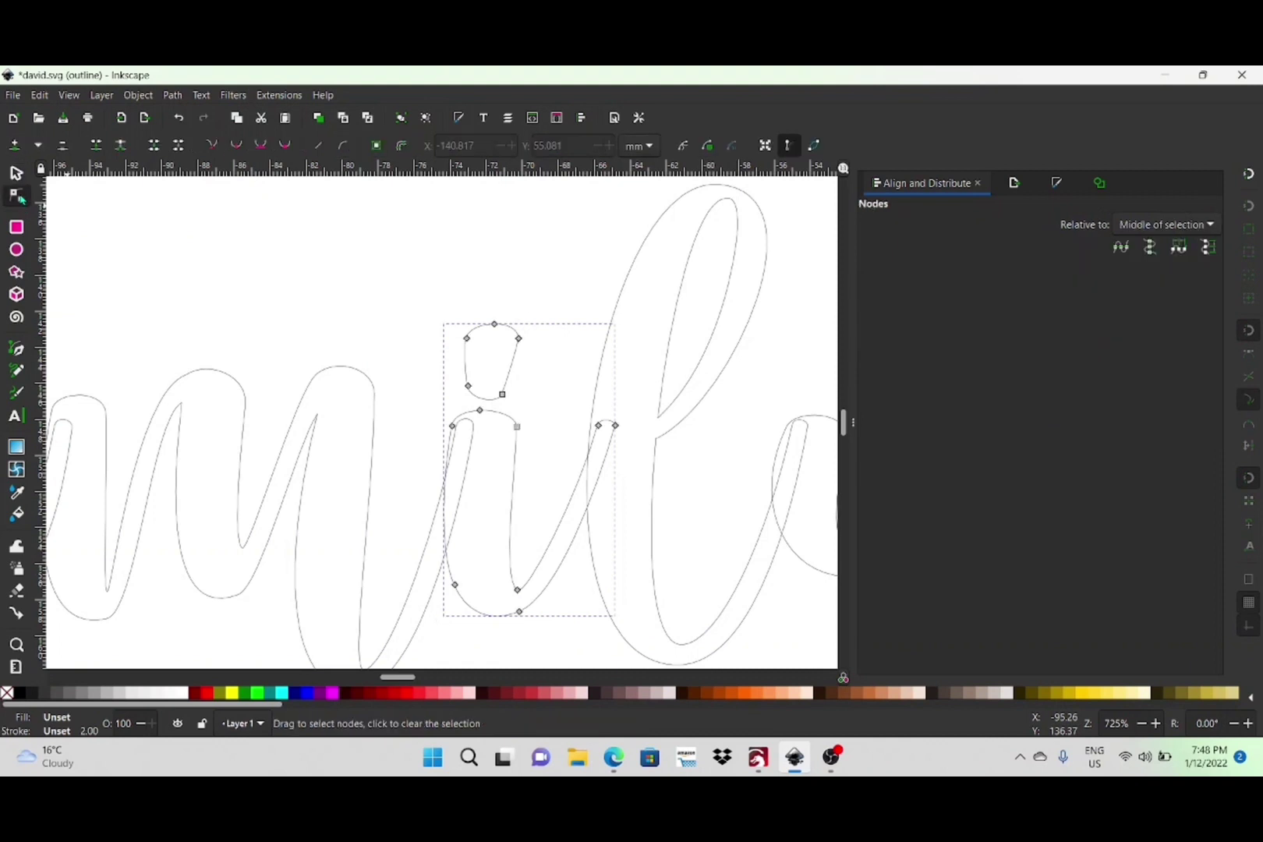
{"action": "left_click_drag", "start_coordinate": [535, 333], "coordinate": [436, 404]}
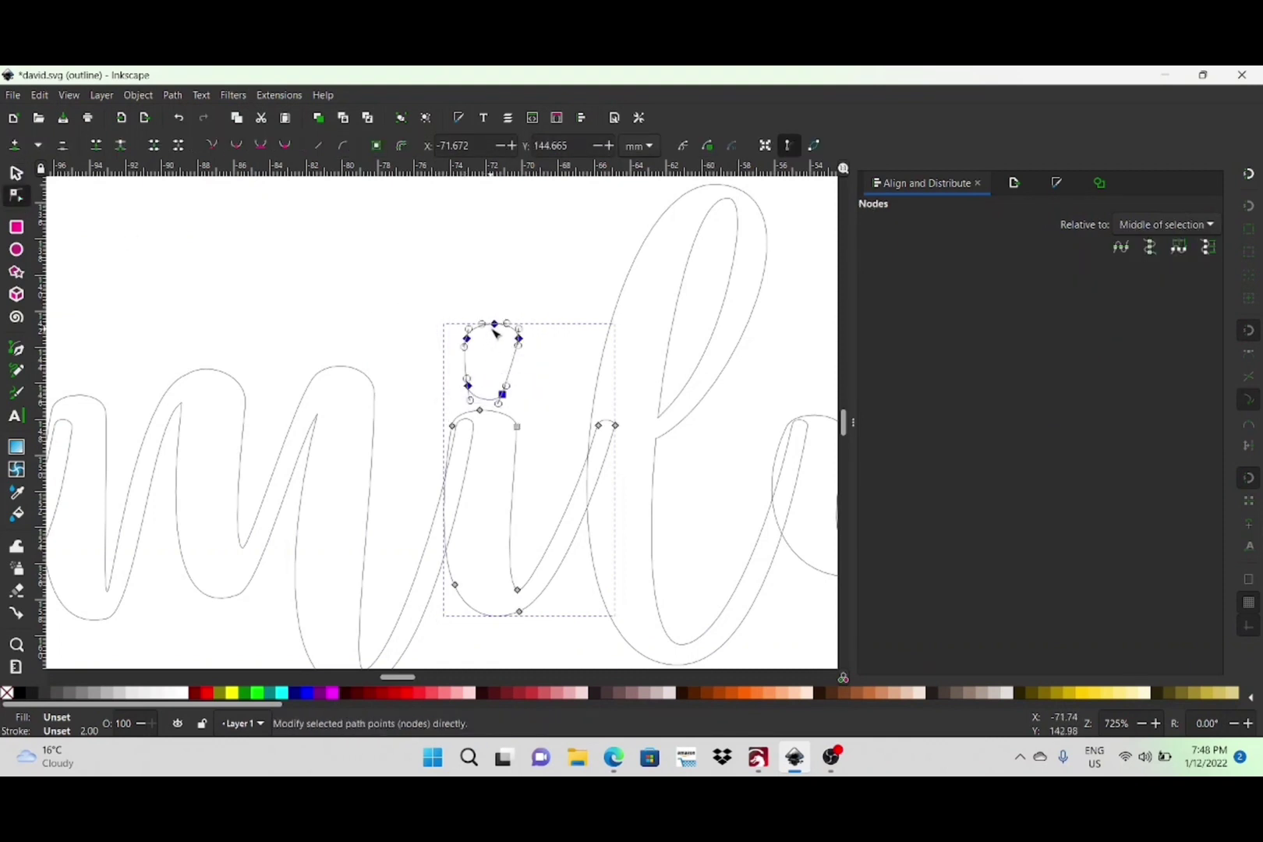
{"action": "left_click_drag", "start_coordinate": [495, 331], "coordinate": [498, 347]}
{"action": "key", "text": "Escape"}
{"action": "key", "text": "s"}
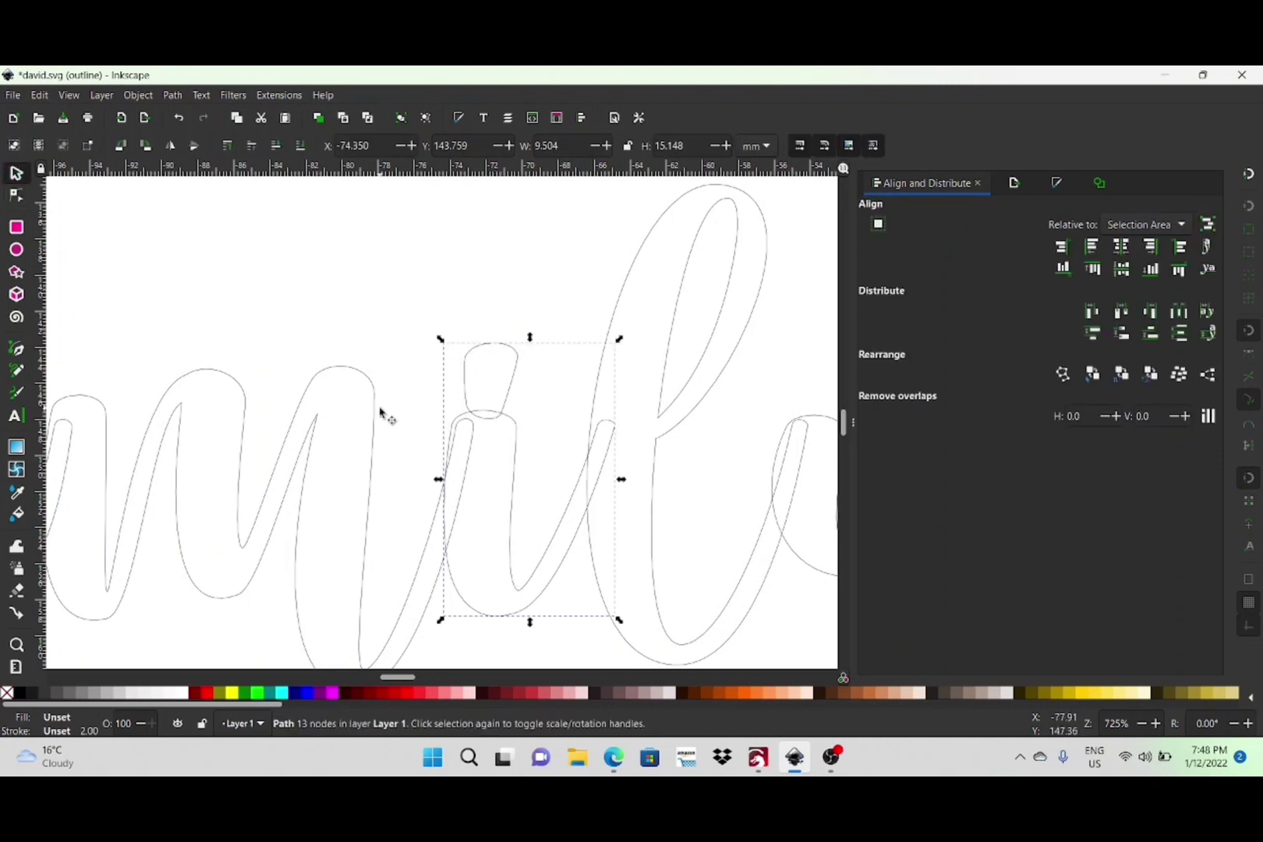
Select all letters of "Family", combine them and union them into one continuous path.
{"action": "scroll", "coordinate": [381, 411], "scroll_direction": "down", "scroll_amount": 4}
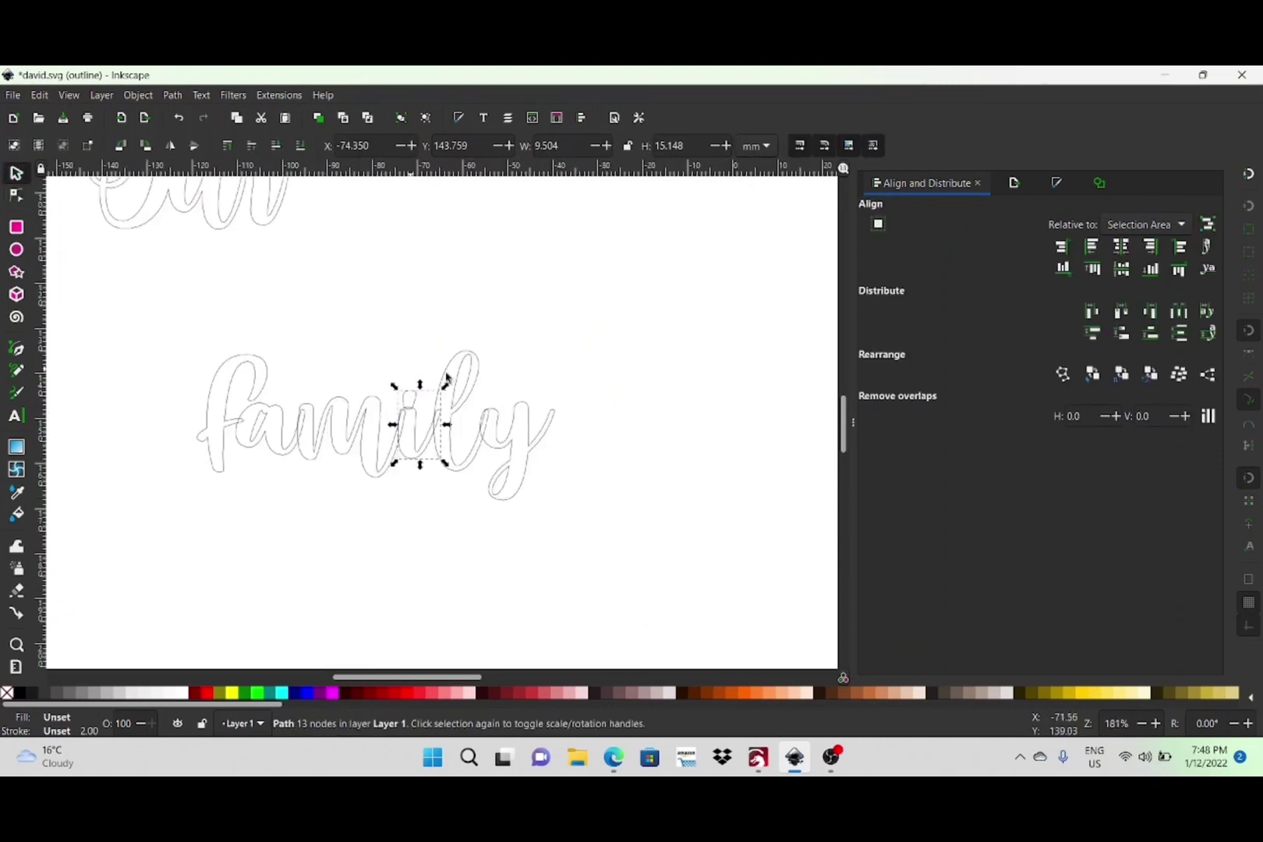
{"action": "left_click", "coordinate": [426, 521]}
{"action": "left_click_drag", "start_coordinate": [146, 320], "coordinate": [614, 525]}
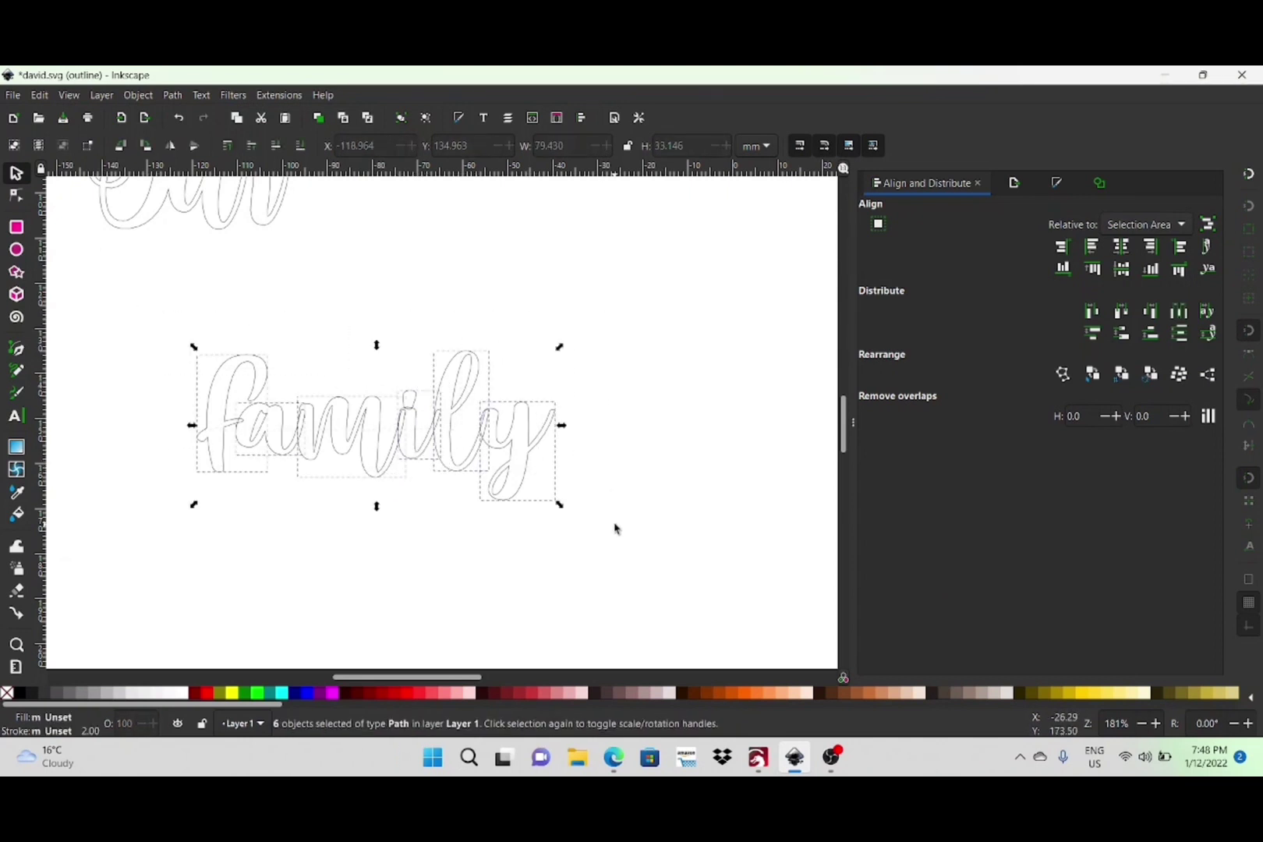
{"action": "left_click", "coordinate": [172, 96]}
{"action": "left_click", "coordinate": [232, 288]}
{"action": "left_click", "coordinate": [172, 95]}
{"action": "left_click", "coordinate": [204, 171]}
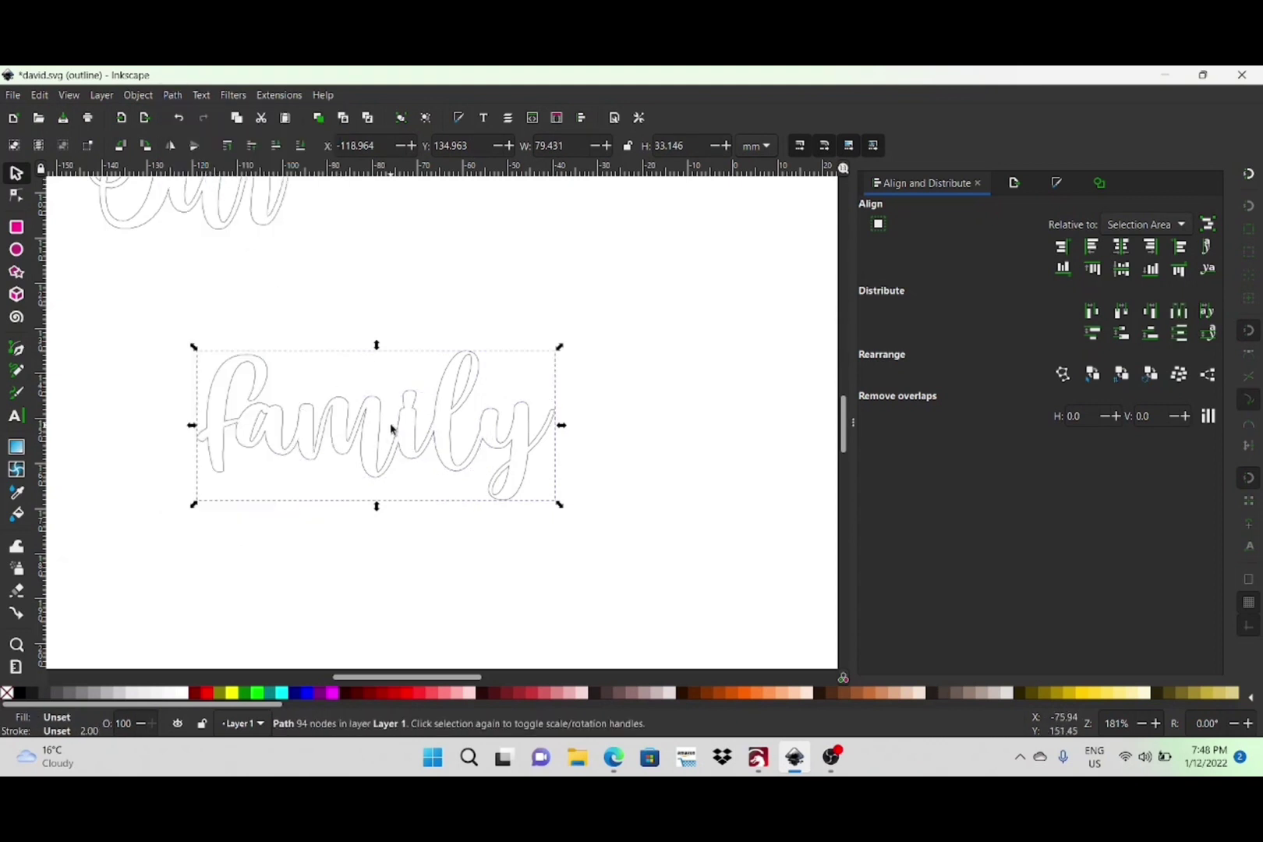
Move "Family" up beneath "Our" so that the top of its "F" overlaps the upper word.
{"action": "scroll", "coordinate": [387, 431], "scroll_direction": "down", "scroll_amount": 1}
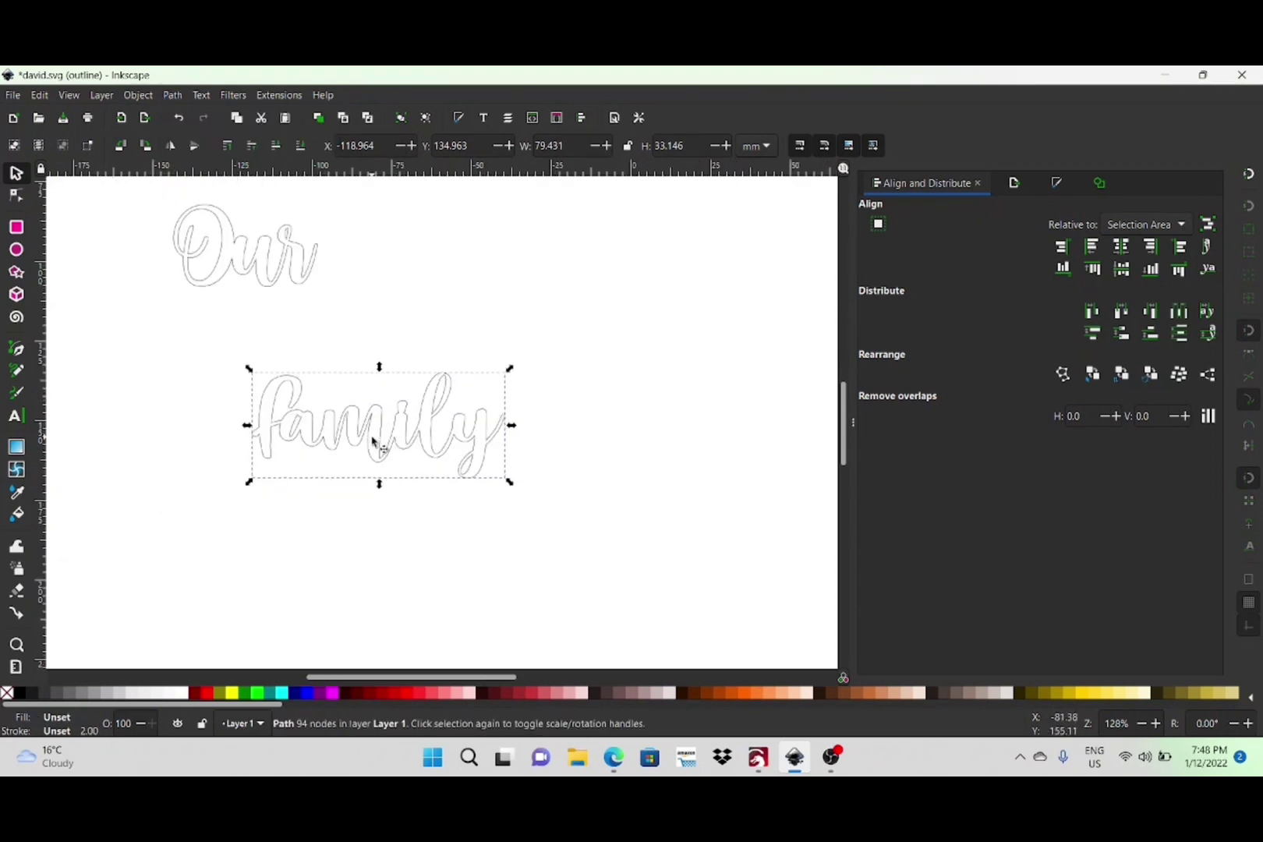
{"action": "left_click_drag", "start_coordinate": [373, 442], "coordinate": [335, 335]}
{"action": "scroll", "coordinate": [336, 335], "scroll_direction": "up", "scroll_amount": 1}
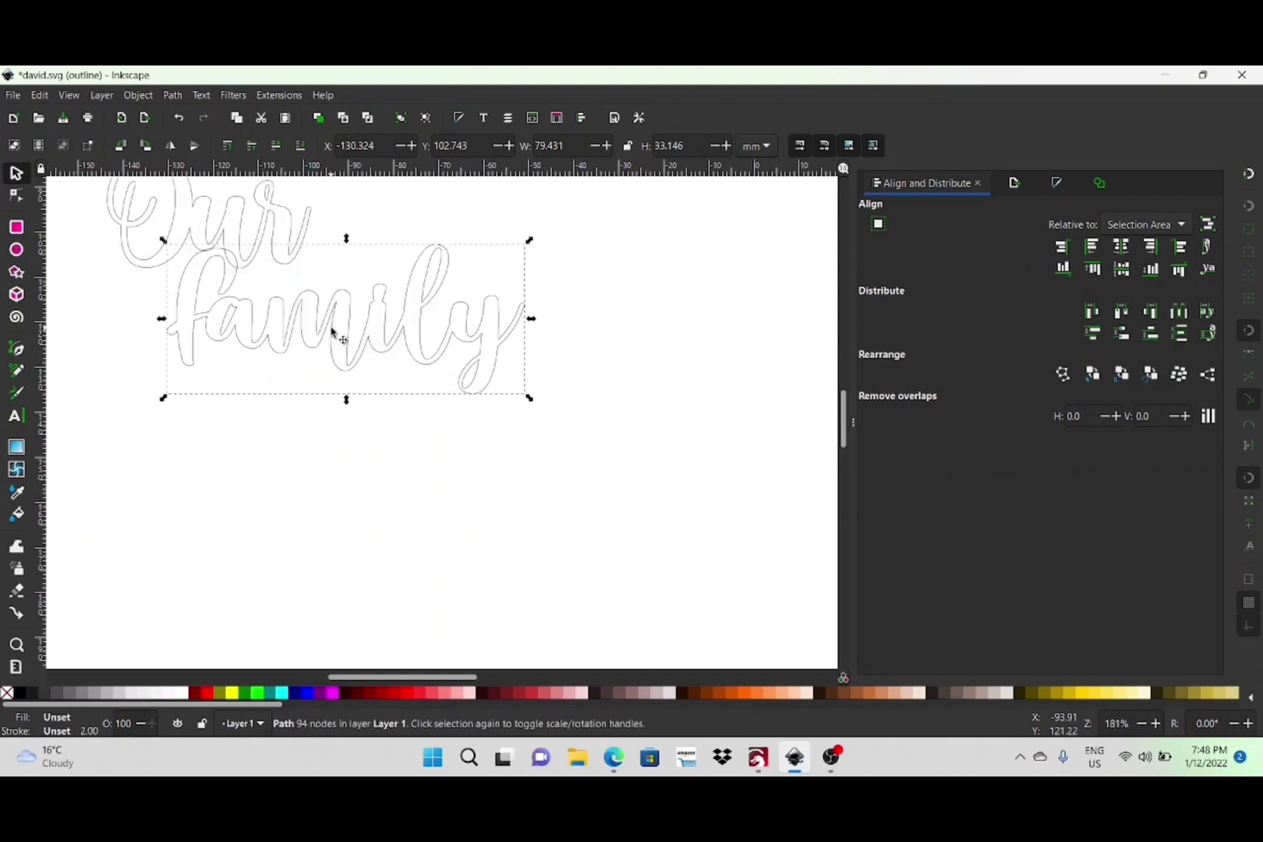
{"action": "scroll", "coordinate": [334, 335], "scroll_direction": "up", "scroll_amount": 2}
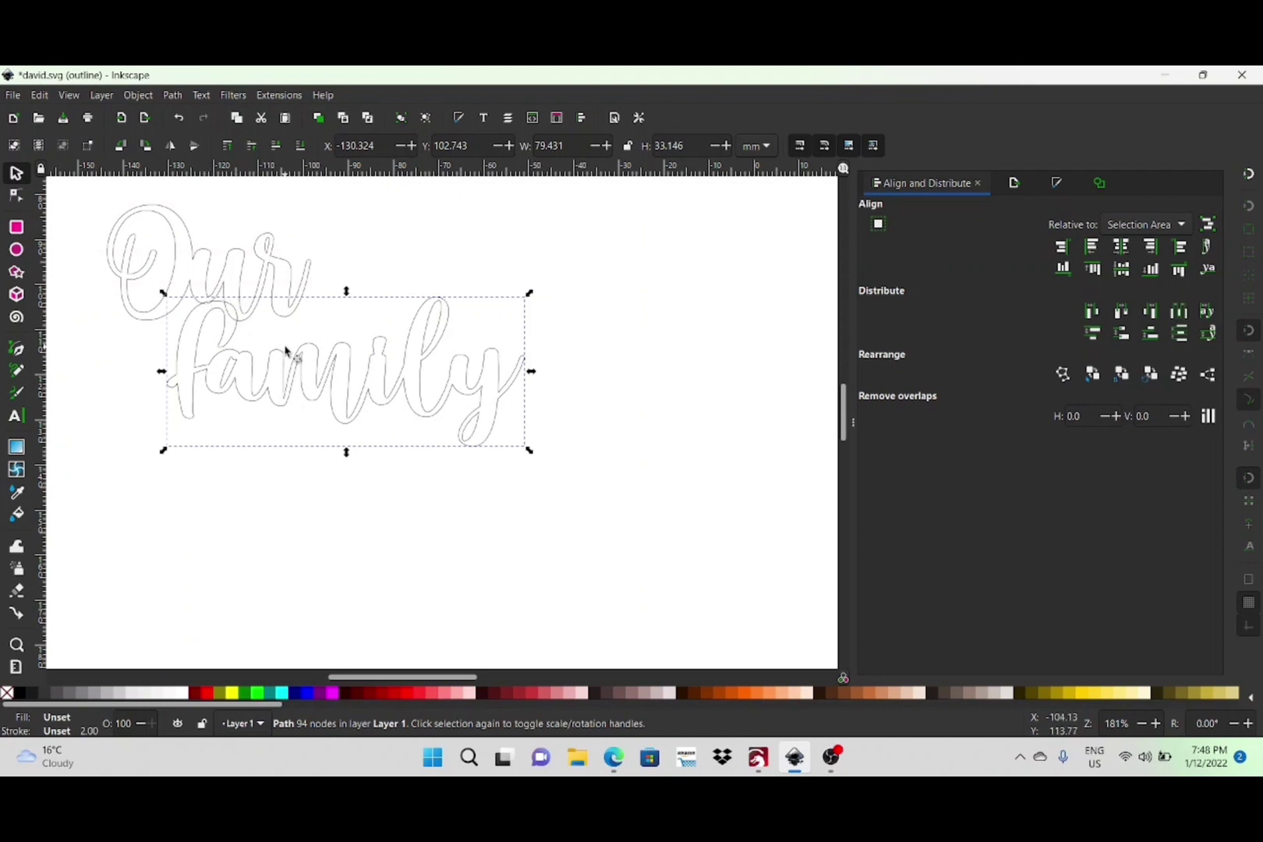
{"action": "left_click_drag", "start_coordinate": [301, 361], "coordinate": [296, 357]}
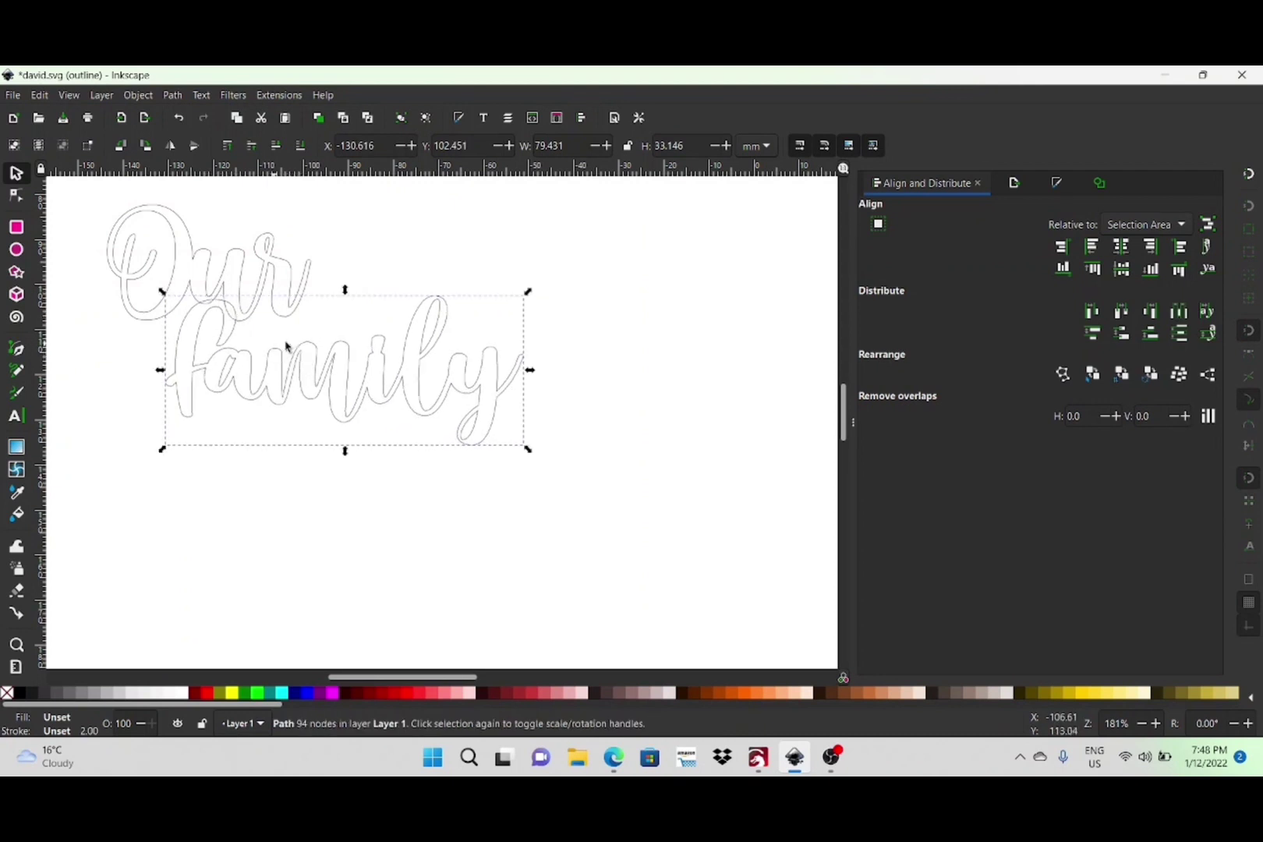
Select both words, combine them and union them into a single "Our Family" path.
{"action": "left_click_drag", "start_coordinate": [74, 198], "coordinate": [588, 526]}
{"action": "left_click", "coordinate": [173, 95]}
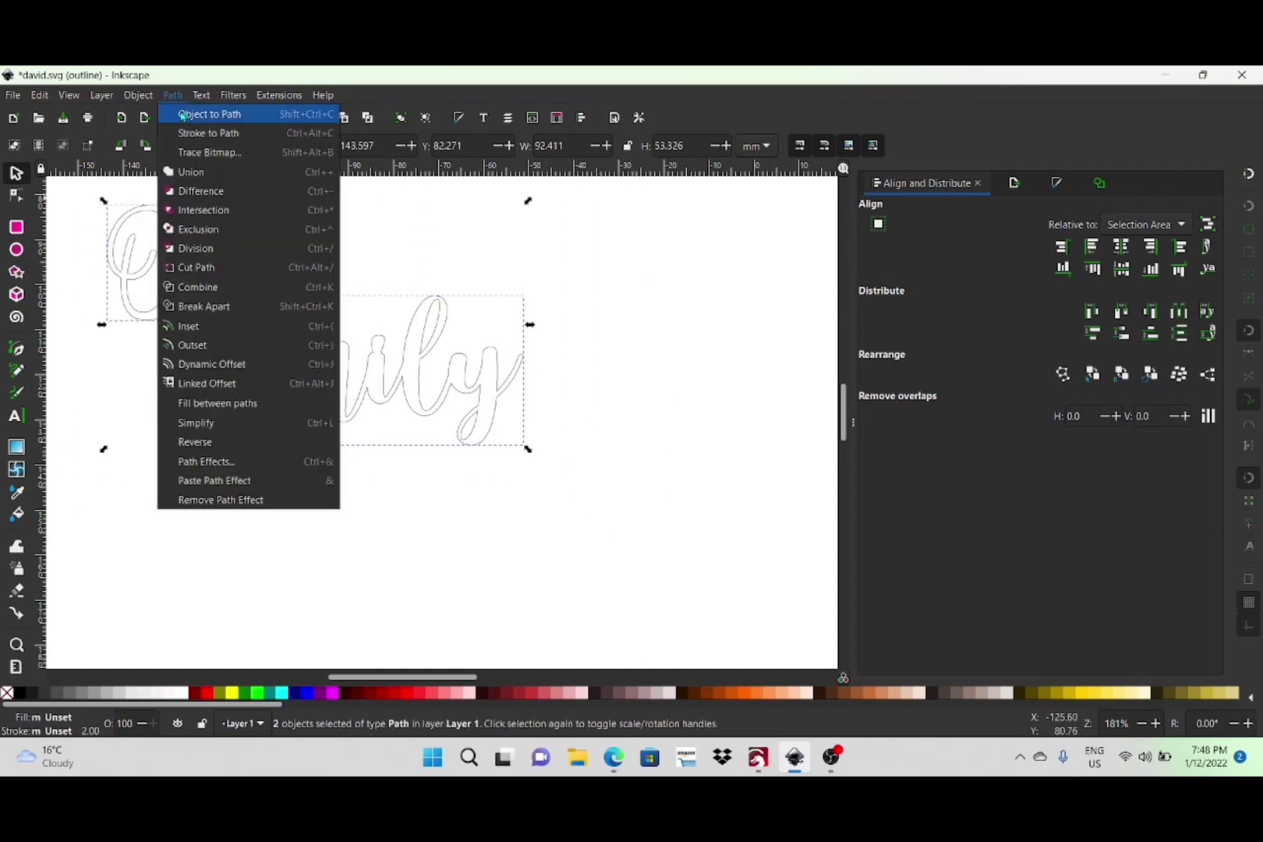
{"action": "left_click", "coordinate": [225, 284]}
{"action": "left_click", "coordinate": [173, 95]}
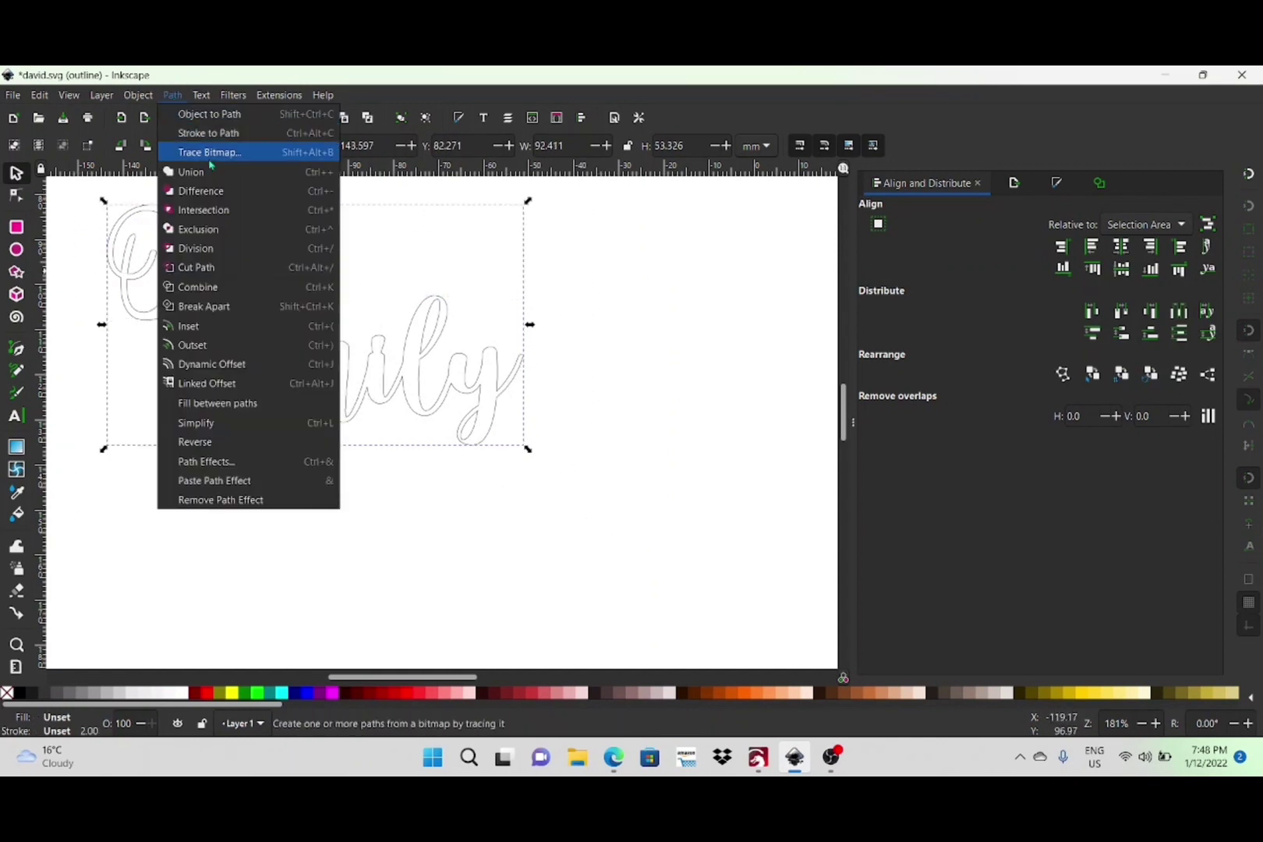
{"action": "left_click", "coordinate": [207, 172]}
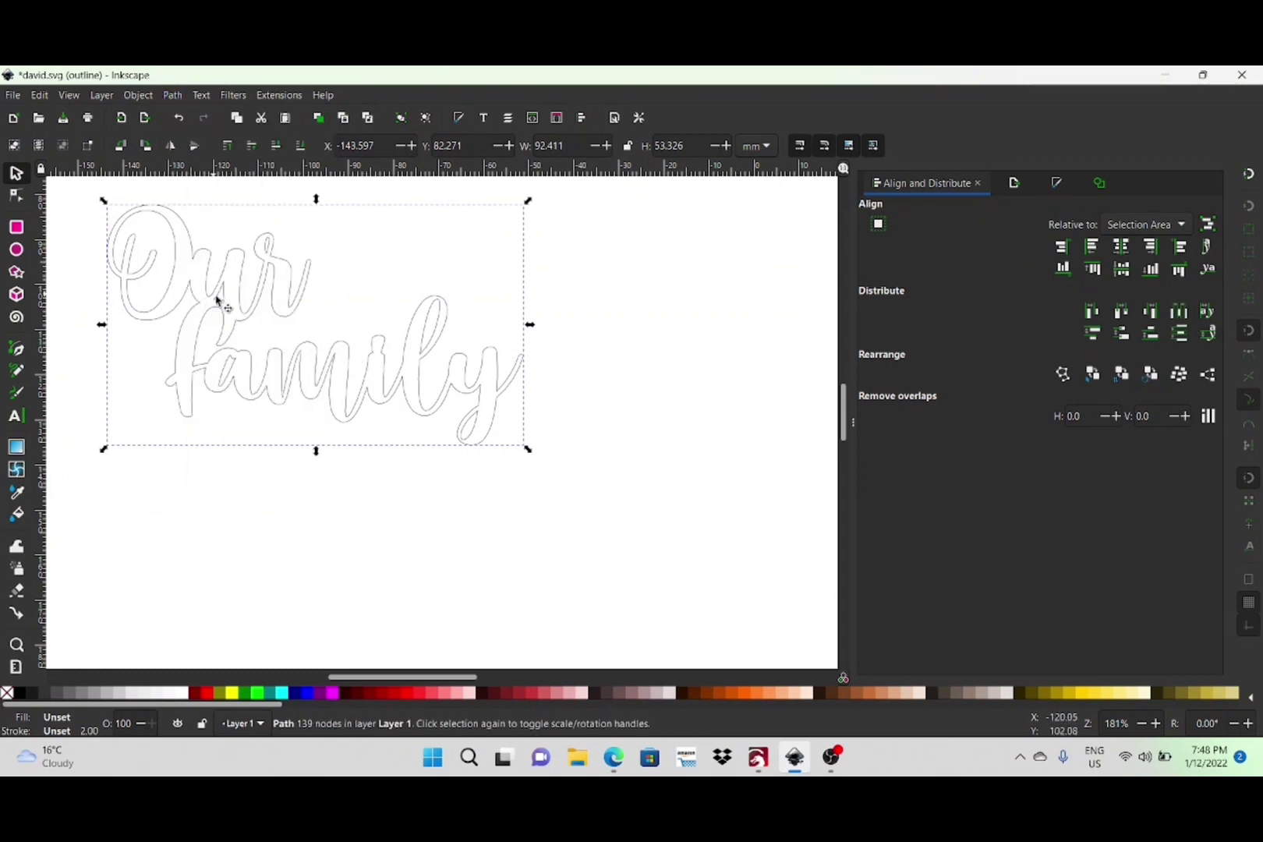
Switch the display mode back to Normal with the name hearts in view.
{"action": "scroll", "coordinate": [213, 299], "scroll_direction": "down", "scroll_amount": 6, "text": "ctrl"}
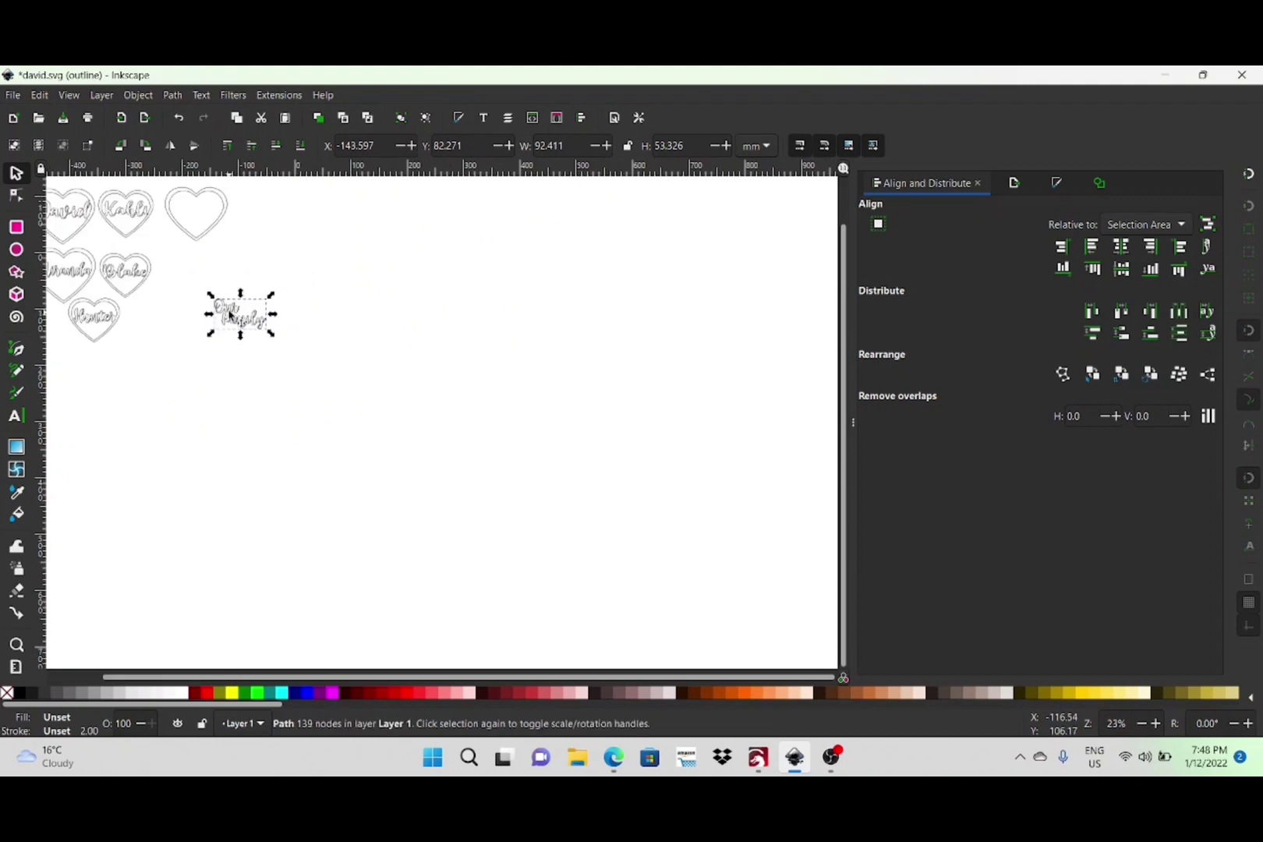
{"action": "left_click", "coordinate": [72, 96]}
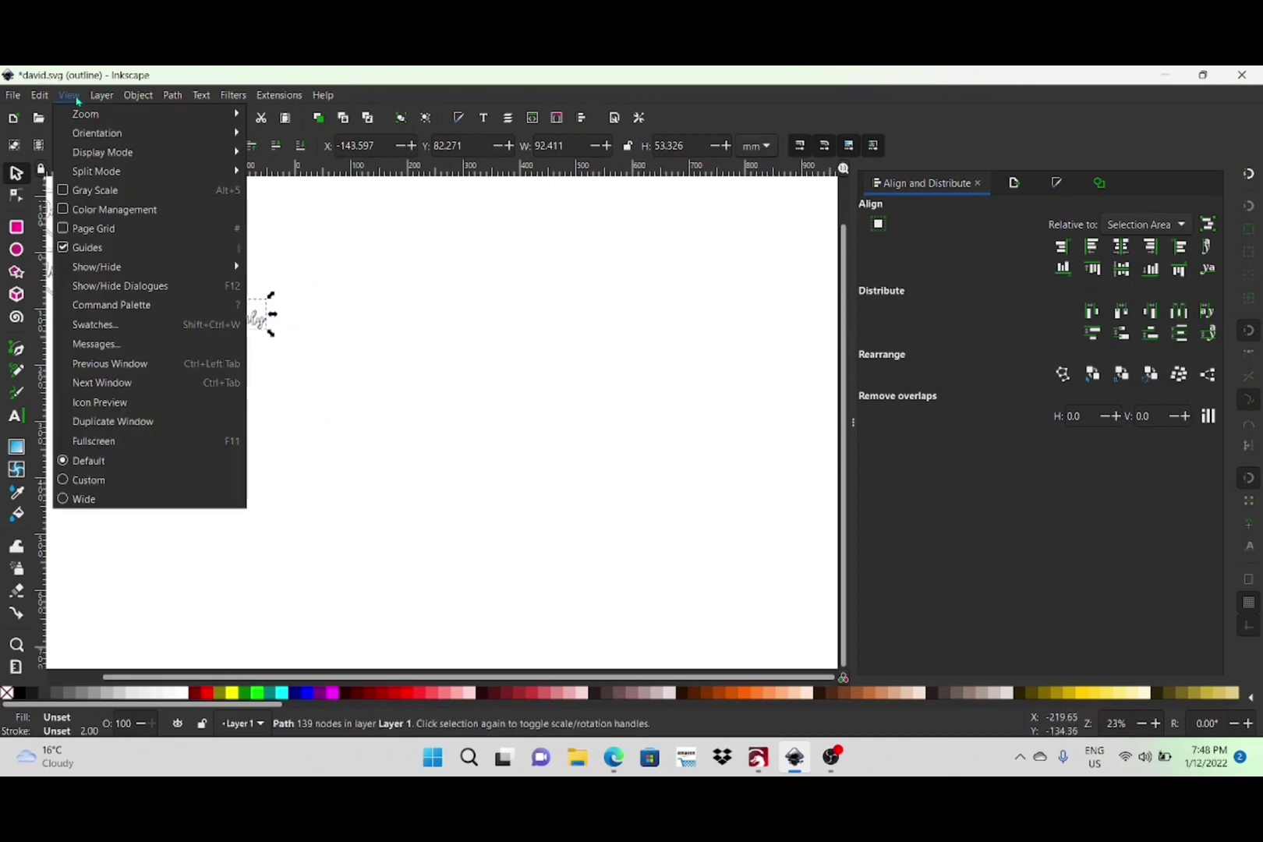
{"action": "mouse_move", "coordinate": [128, 152]}
{"action": "left_click", "coordinate": [270, 153]}
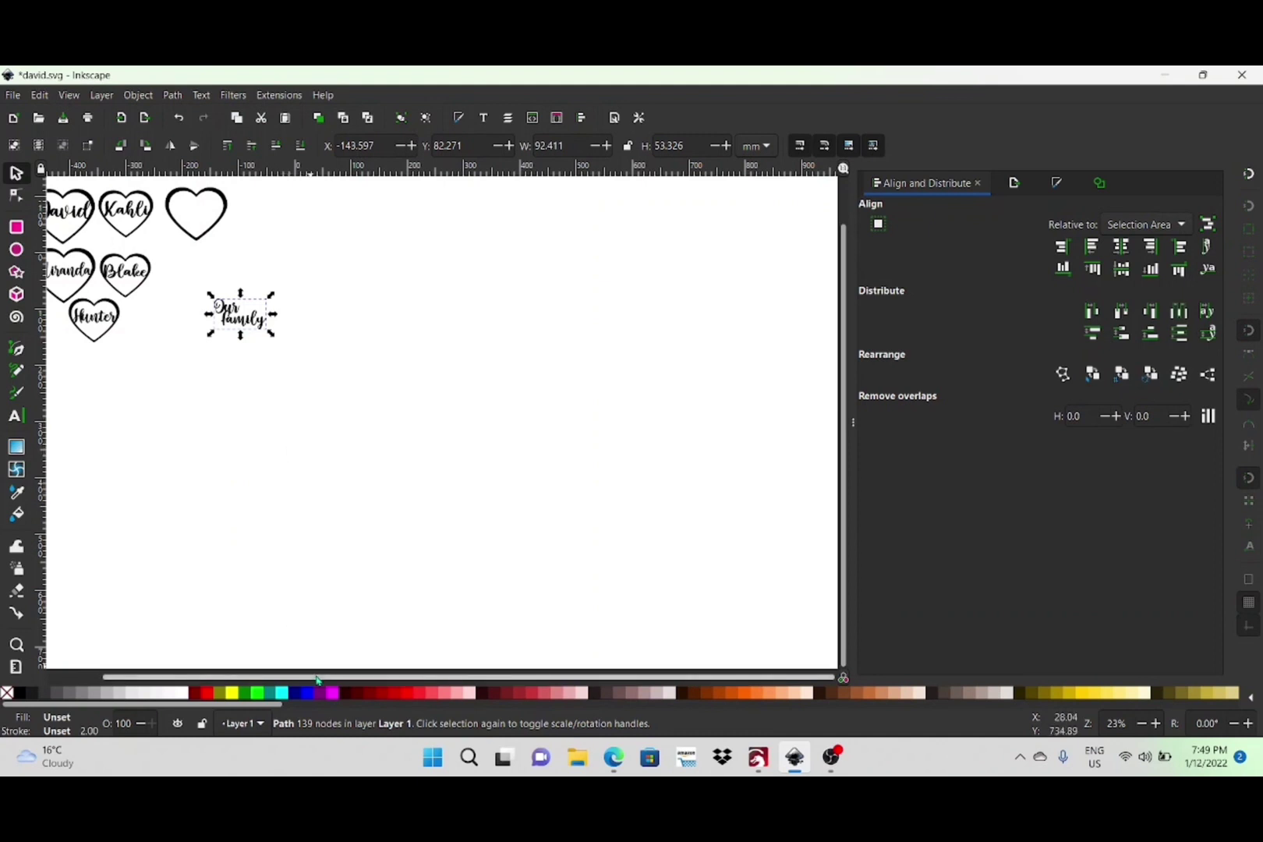
Try the "Our Family" lettering inside the empty heart frame.
{"action": "scroll", "coordinate": [300, 616], "scroll_direction": "down", "scroll_amount": 2, "text": "ctrl"}
{"action": "scroll", "coordinate": [379, 482], "scroll_direction": "down", "scroll_amount": 2, "text": "ctrl"}
{"action": "scroll", "coordinate": [389, 471], "scroll_direction": "up", "scroll_amount": 4, "text": "ctrl"}
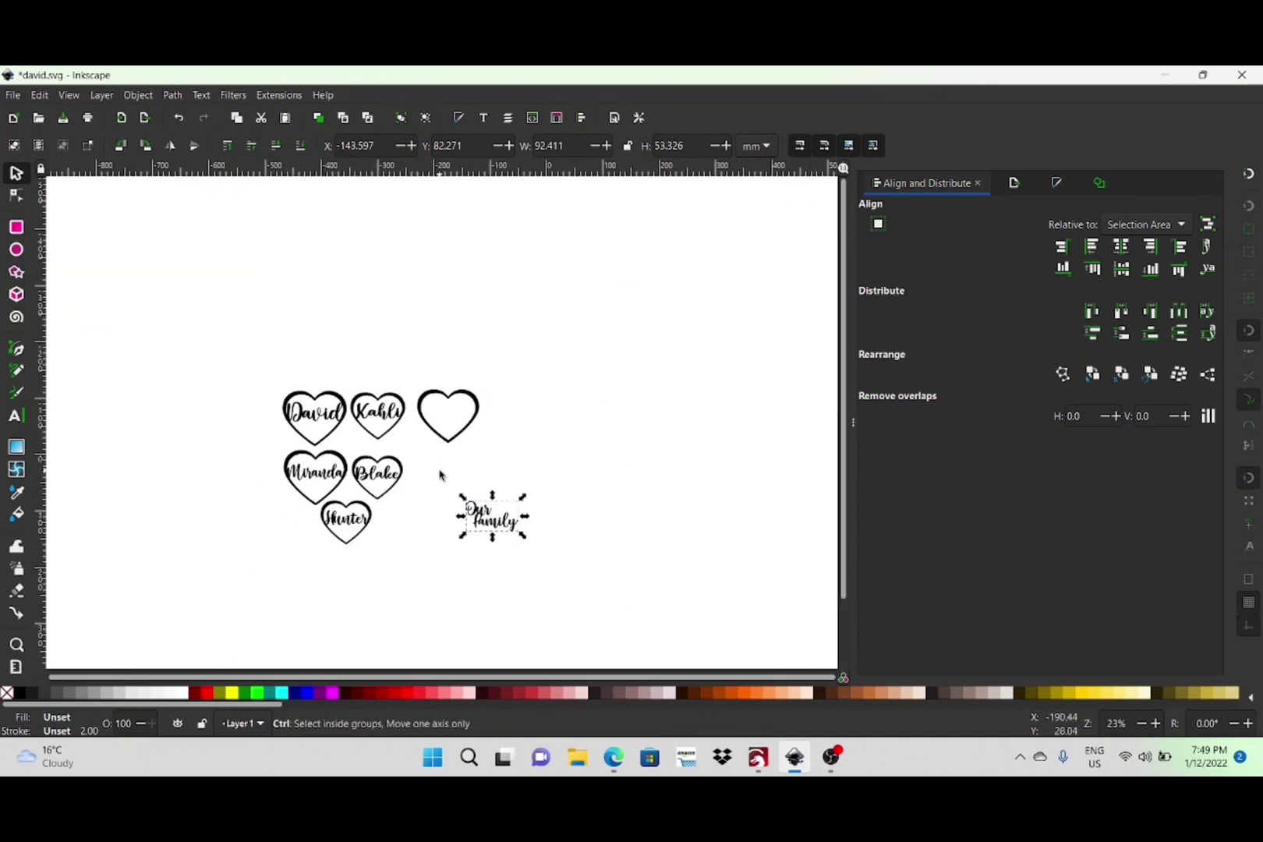
{"action": "scroll", "coordinate": [440, 475], "scroll_direction": "up", "scroll_amount": 2, "text": "ctrl"}
{"action": "left_click_drag", "start_coordinate": [577, 586], "coordinate": [485, 369]}
{"action": "left_click_drag", "start_coordinate": [391, 281], "coordinate": [598, 474]}
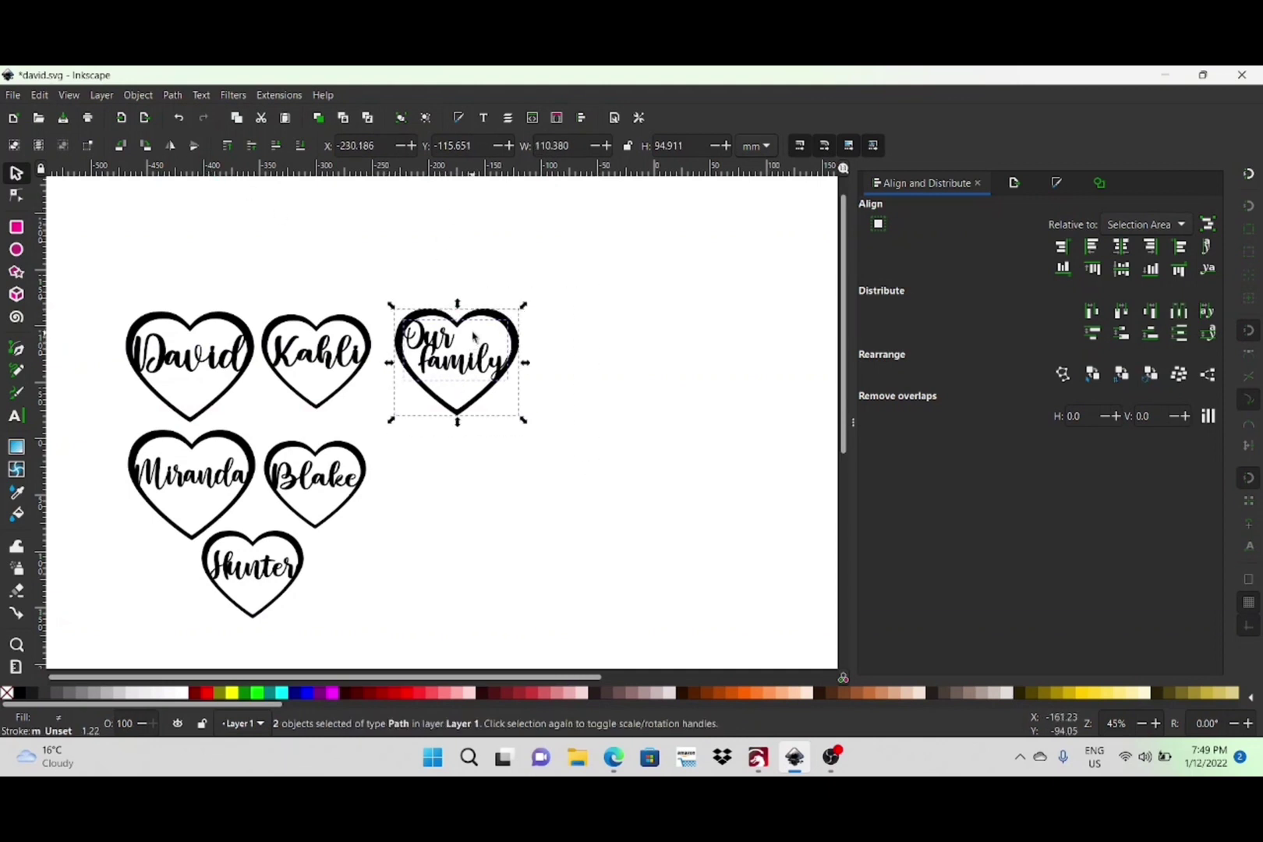
{"action": "left_click", "coordinate": [535, 269]}
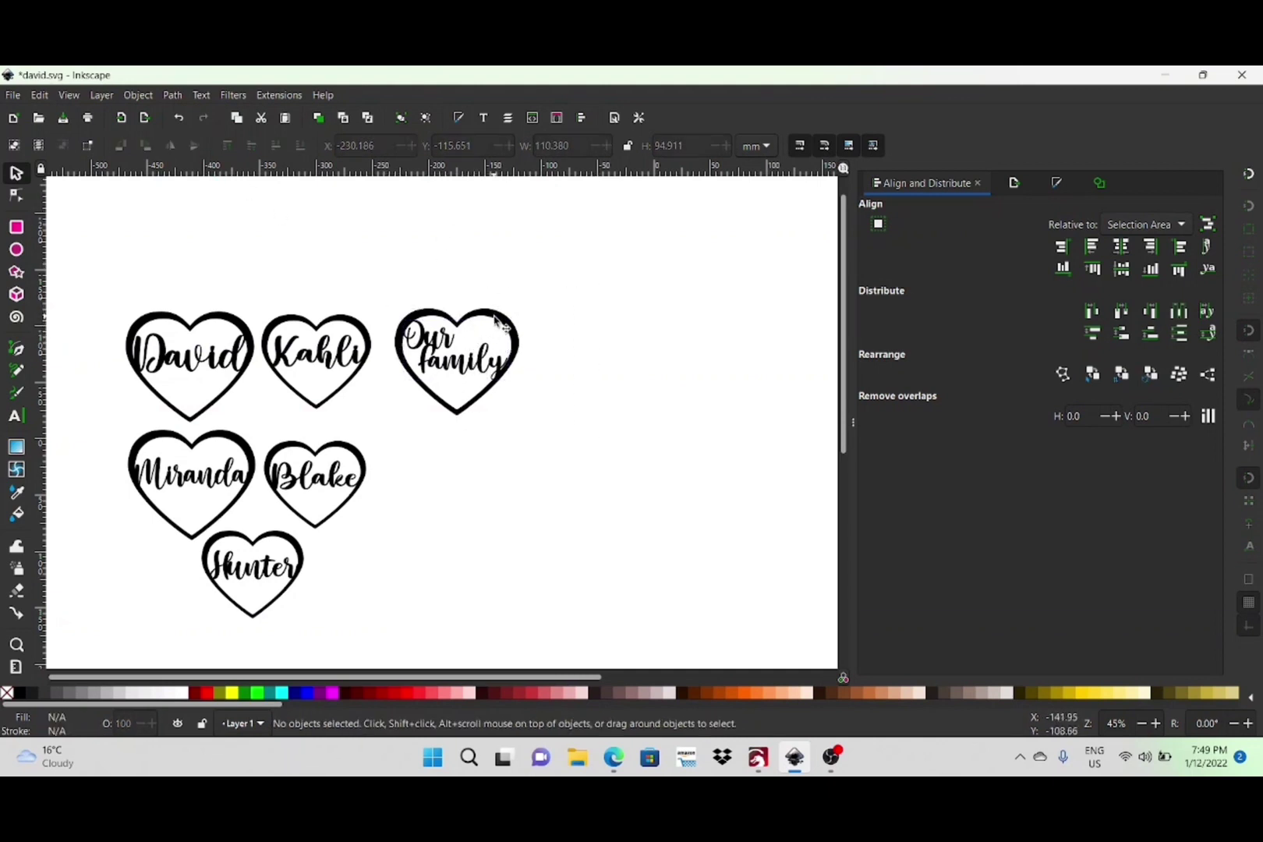
Delete the empty heart frame and move the "Our Family" lettering down beside the name hearts.
{"action": "left_click", "coordinate": [486, 342]}
{"action": "key", "text": "Delete"}
{"action": "left_click_drag", "start_coordinate": [467, 376], "coordinate": [489, 468]}
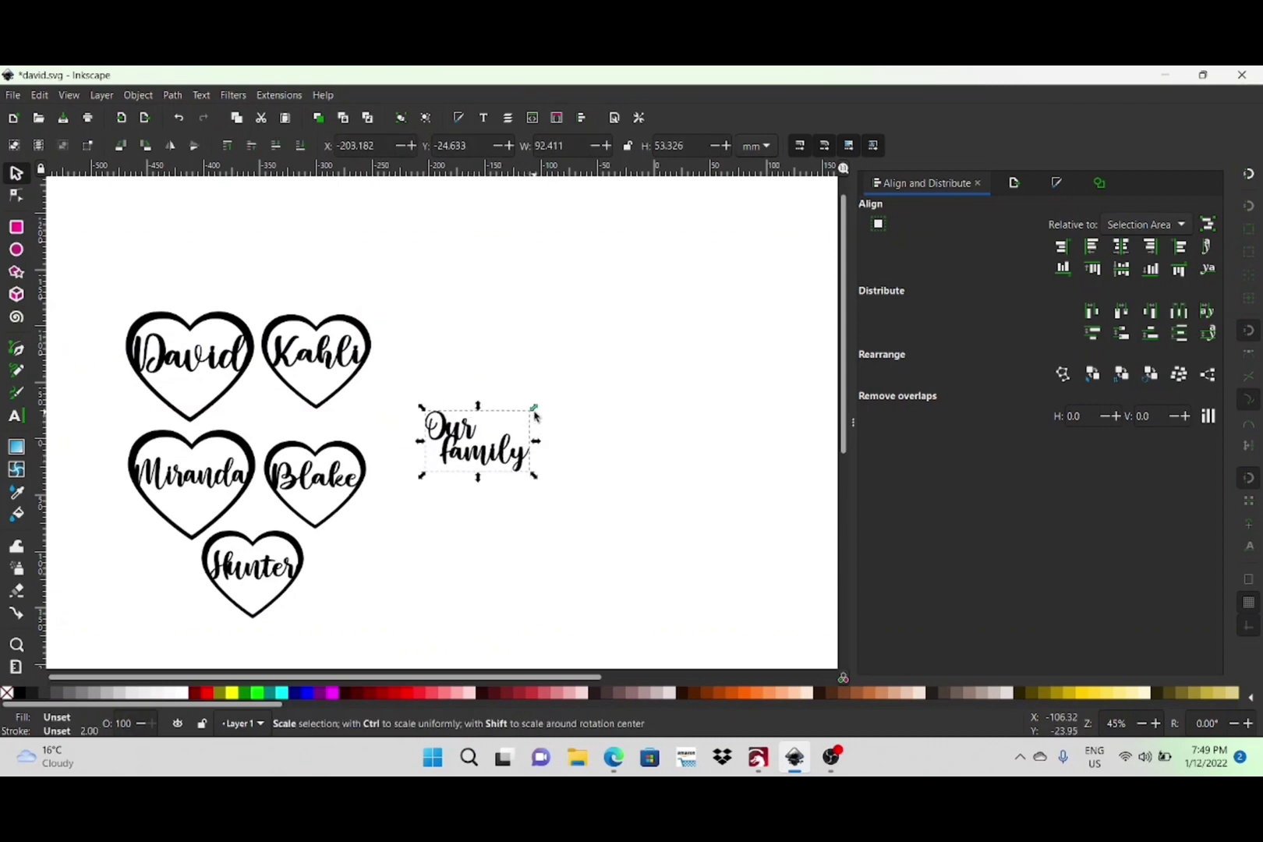
Enlarge the "Our Family" lettering to about 440 mm wide and 188 mm high, to the right of the name hearts.
{"action": "left_click_drag", "start_coordinate": [535, 411], "coordinate": [828, 259]}
{"action": "left_click_drag", "start_coordinate": [649, 451], "coordinate": [617, 466]}
{"action": "left_click_drag", "start_coordinate": [795, 381], "coordinate": [842, 385]}
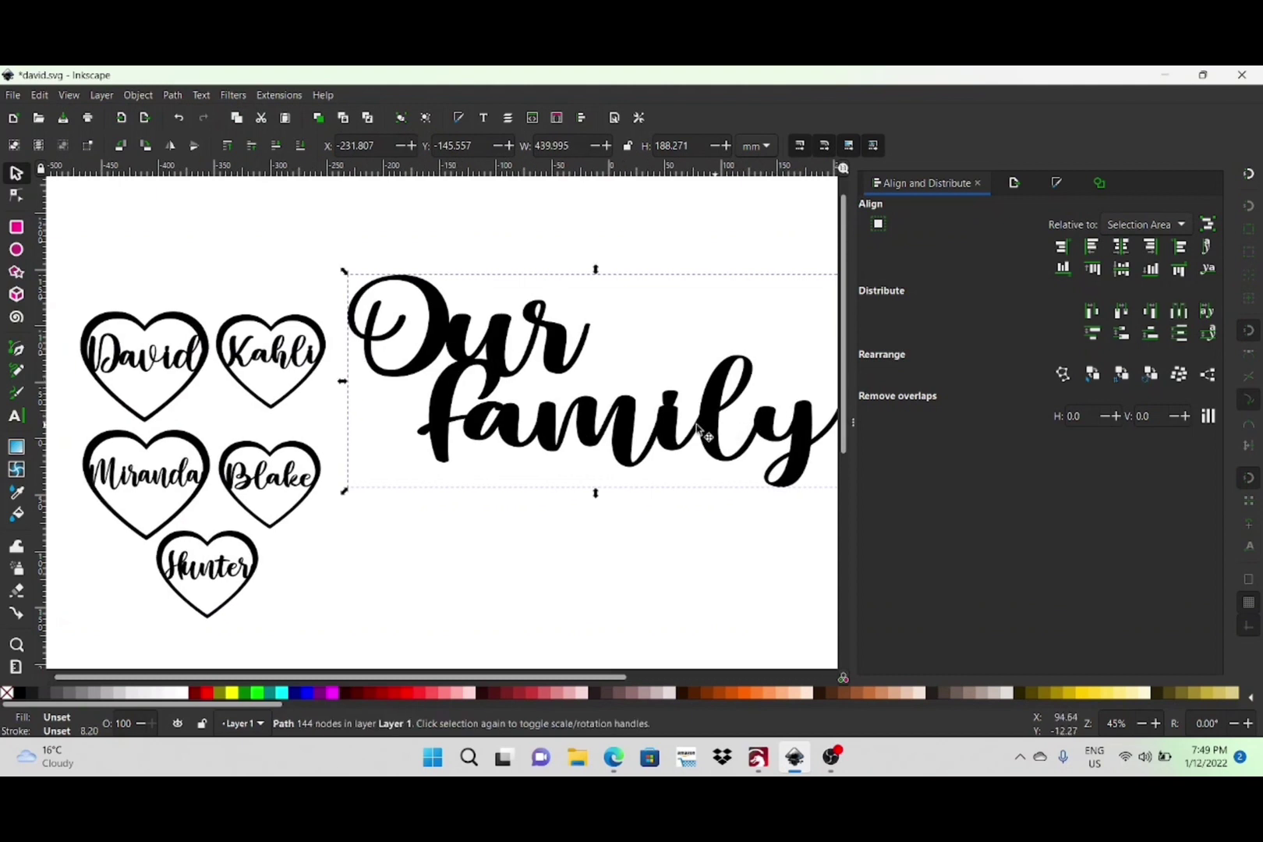
Shrink the five name hearts together until the upper-left one is about 93 mm wide, and bring the "Our Family" lettering closer to them.
{"action": "left_click_drag", "start_coordinate": [623, 437], "coordinate": [603, 404]}
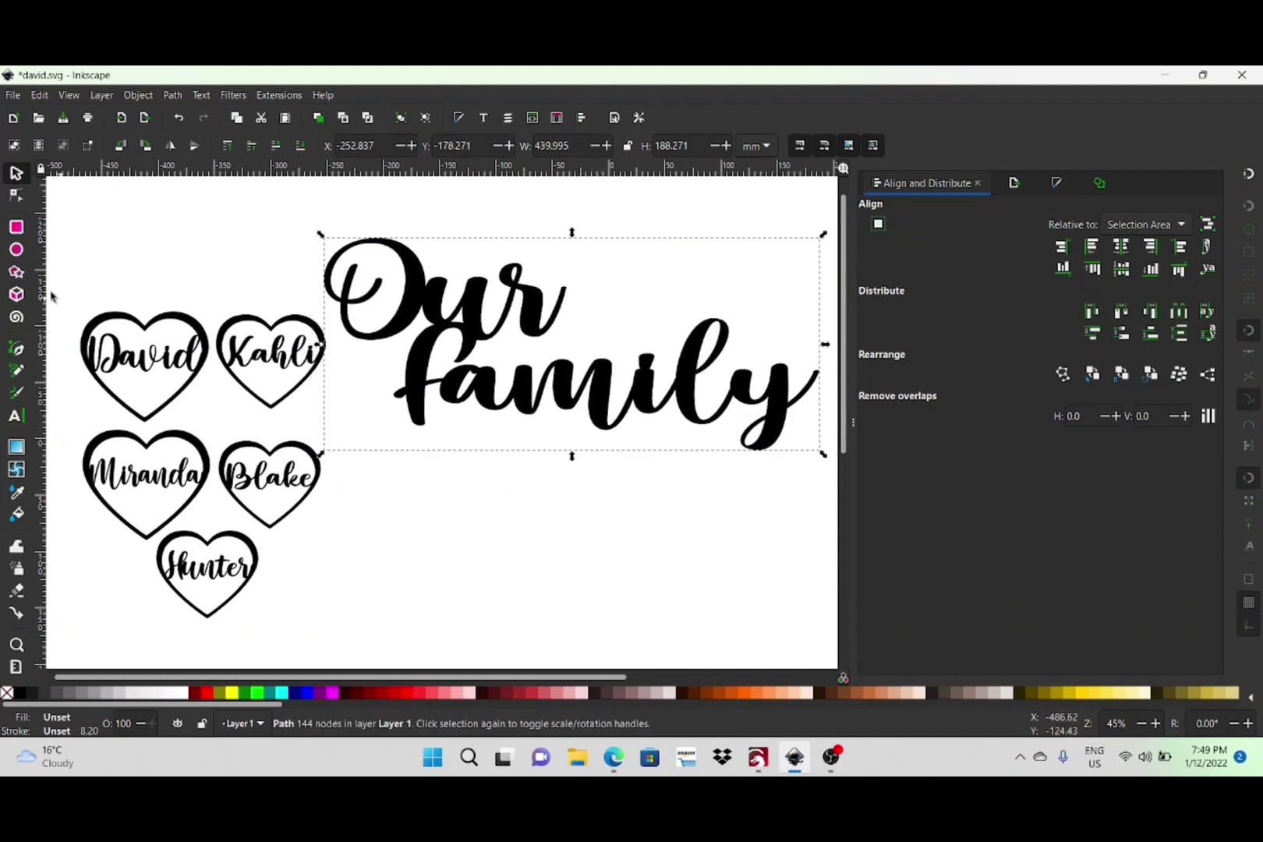
{"action": "left_click_drag", "start_coordinate": [60, 291], "coordinate": [353, 647]}
{"action": "left_click_drag", "start_coordinate": [329, 308], "coordinate": [290, 366]}
{"action": "left_click_drag", "start_coordinate": [483, 390], "coordinate": [448, 411]}
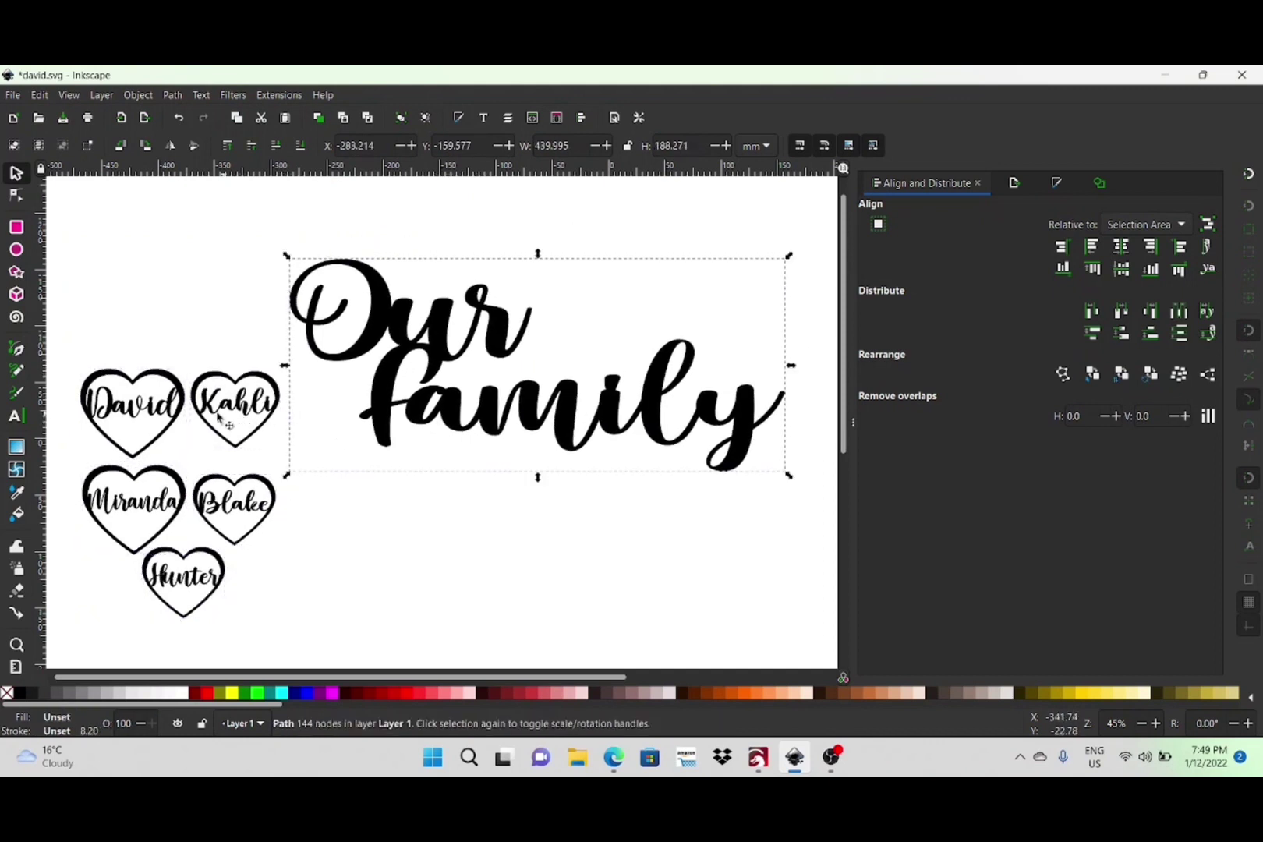
Place the two upper name hearts against the lettering: one at the lower left of the O, the other below the O beside the f.
{"action": "left_click", "coordinate": [167, 439]}
{"action": "left_click_drag", "start_coordinate": [161, 438], "coordinate": [233, 305]}
{"action": "left_click", "coordinate": [260, 377]}
{"action": "left_click_drag", "start_coordinate": [261, 377], "coordinate": [375, 374]}
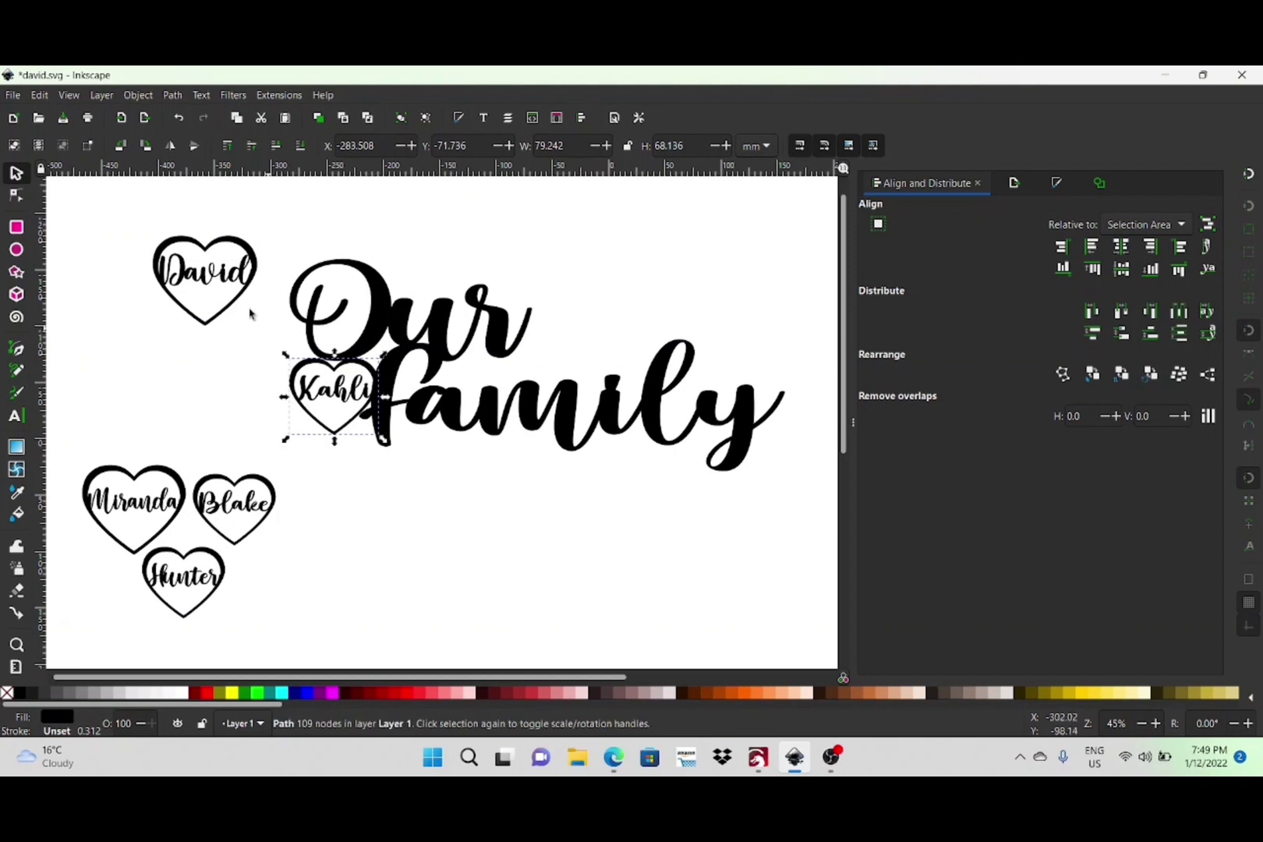
{"action": "left_click_drag", "start_coordinate": [234, 308], "coordinate": [284, 387]}
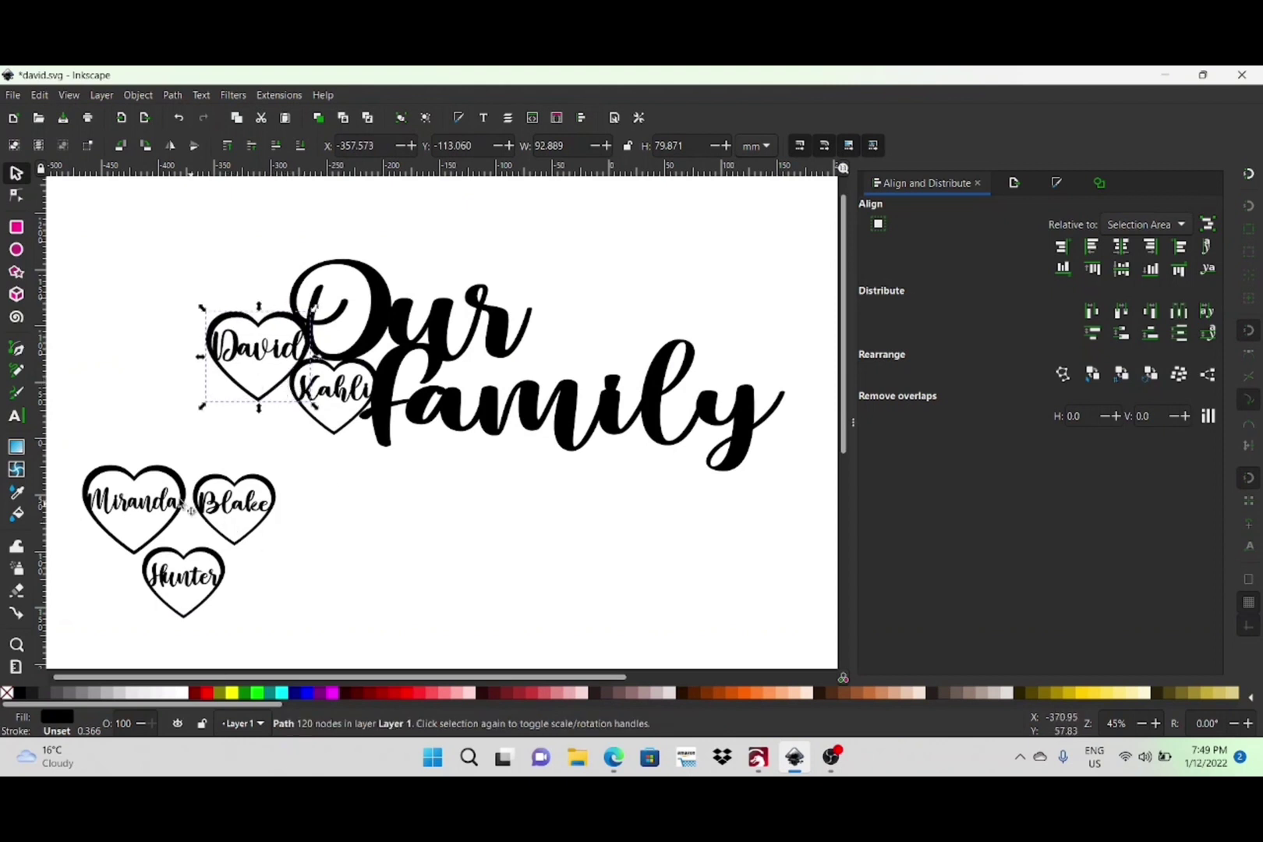
Place the remaining hearts: the larger above the y's tail end, one after the r of "Our", and the last below the "il" of "Family".
{"action": "left_click_drag", "start_coordinate": [185, 493], "coordinate": [825, 340]}
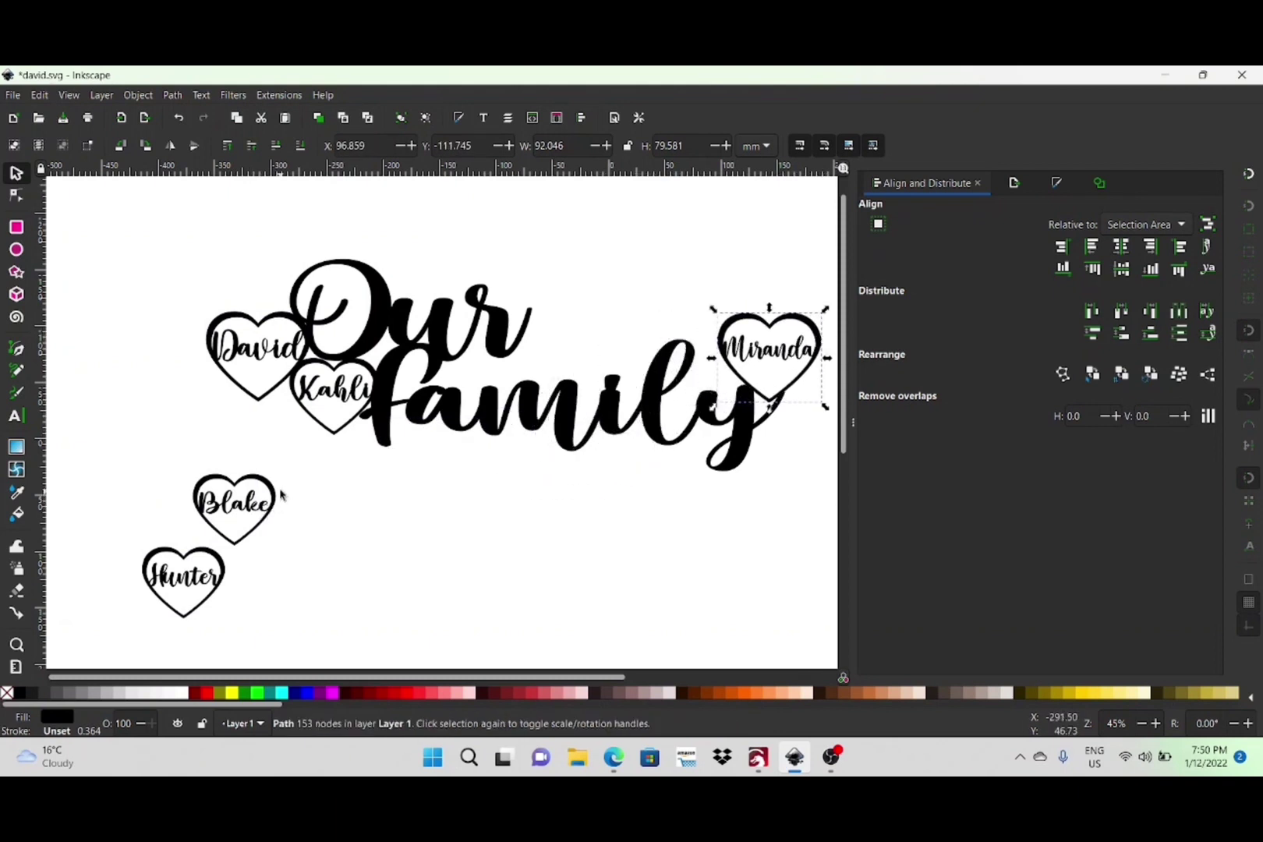
{"action": "left_click_drag", "start_coordinate": [274, 497], "coordinate": [611, 341]}
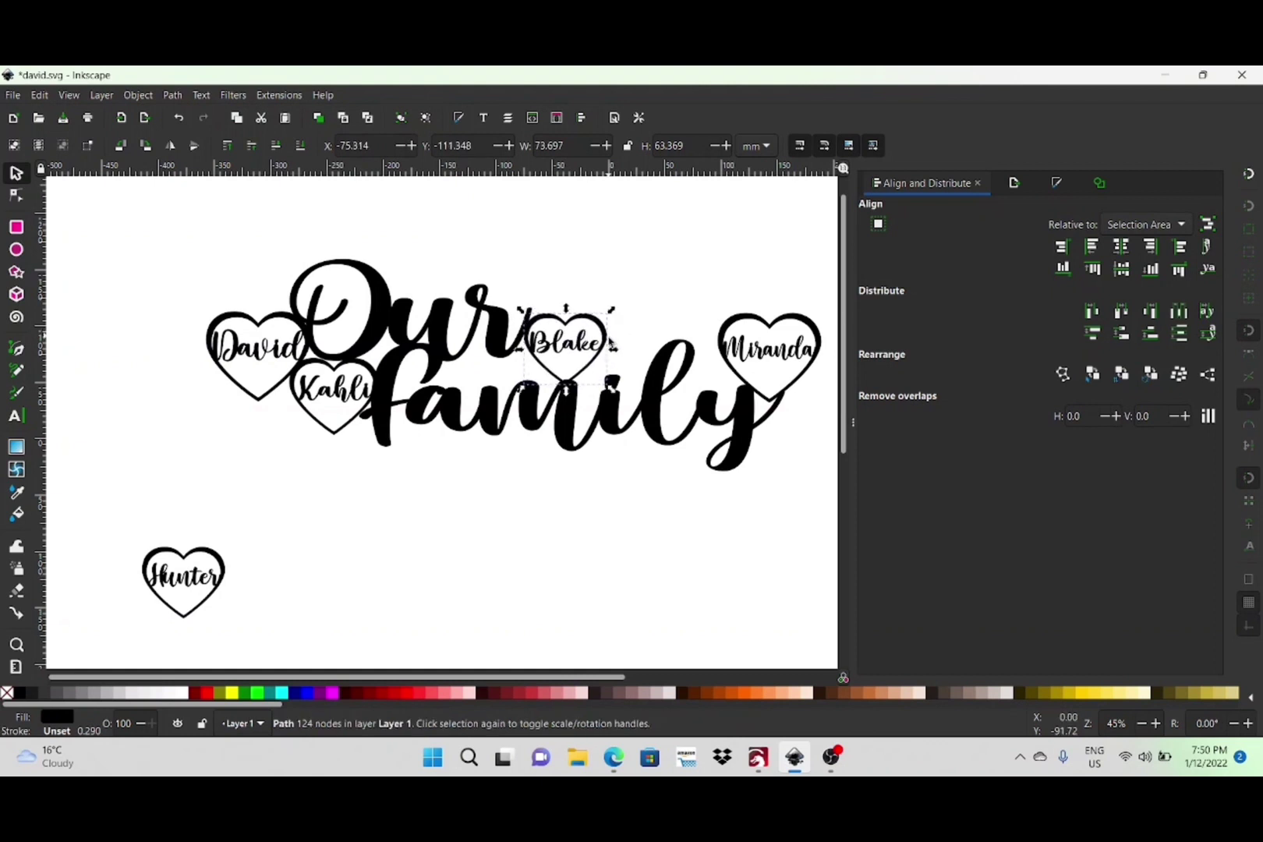
{"action": "left_click_drag", "start_coordinate": [227, 572], "coordinate": [667, 456]}
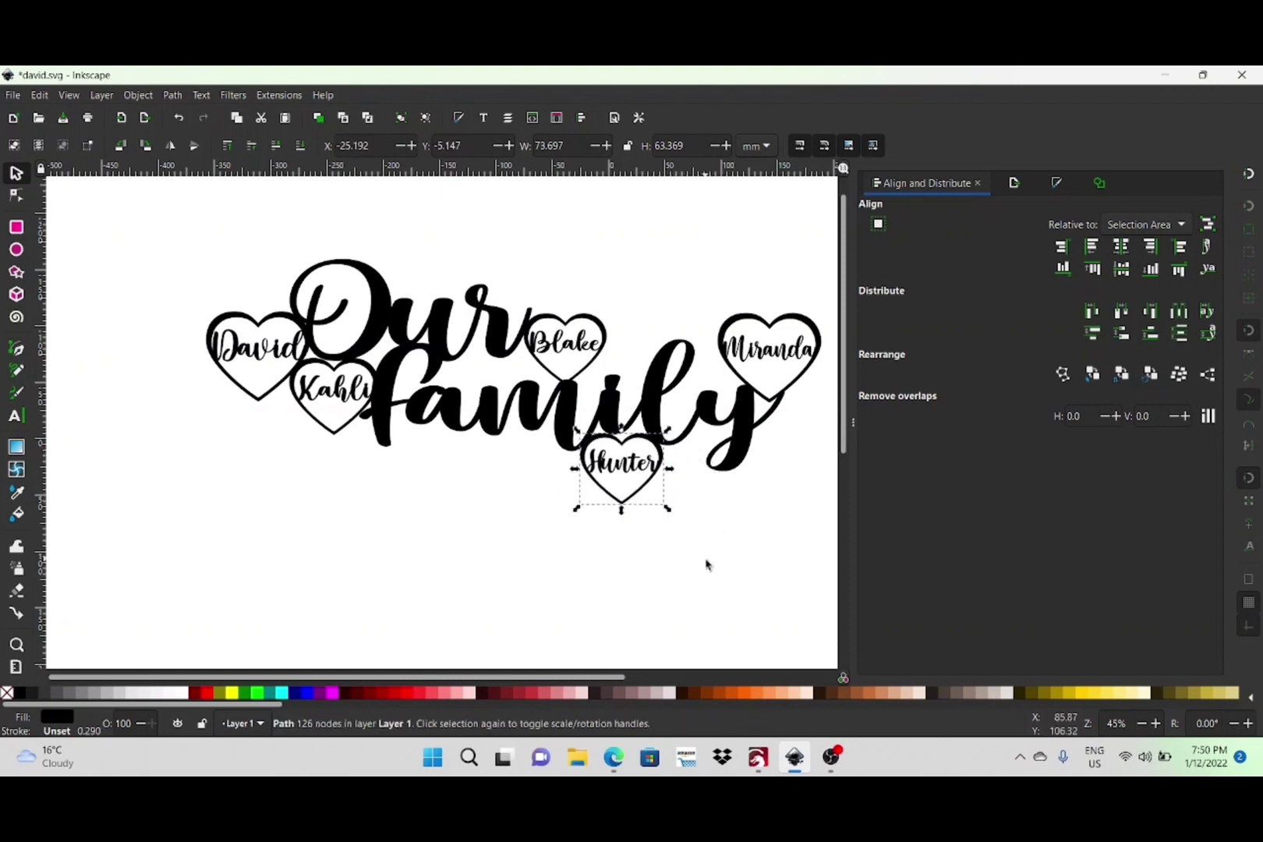
{"action": "left_click", "coordinate": [648, 558]}
Set the display mode to Outline and examine where the hearts overlap the lettering around the O and f.
{"action": "left_click", "coordinate": [68, 95]}
{"action": "mouse_move", "coordinate": [123, 160]}
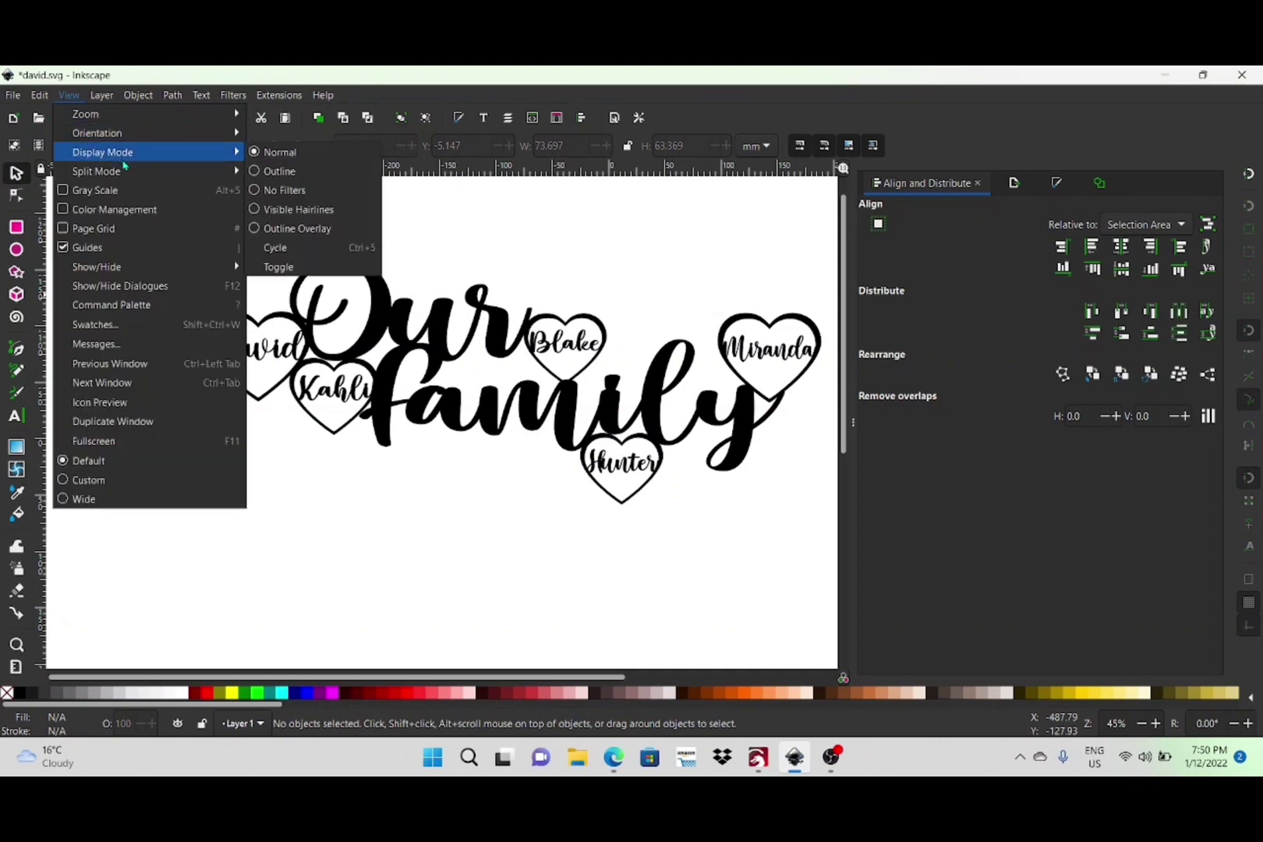
{"action": "left_click", "coordinate": [273, 171]}
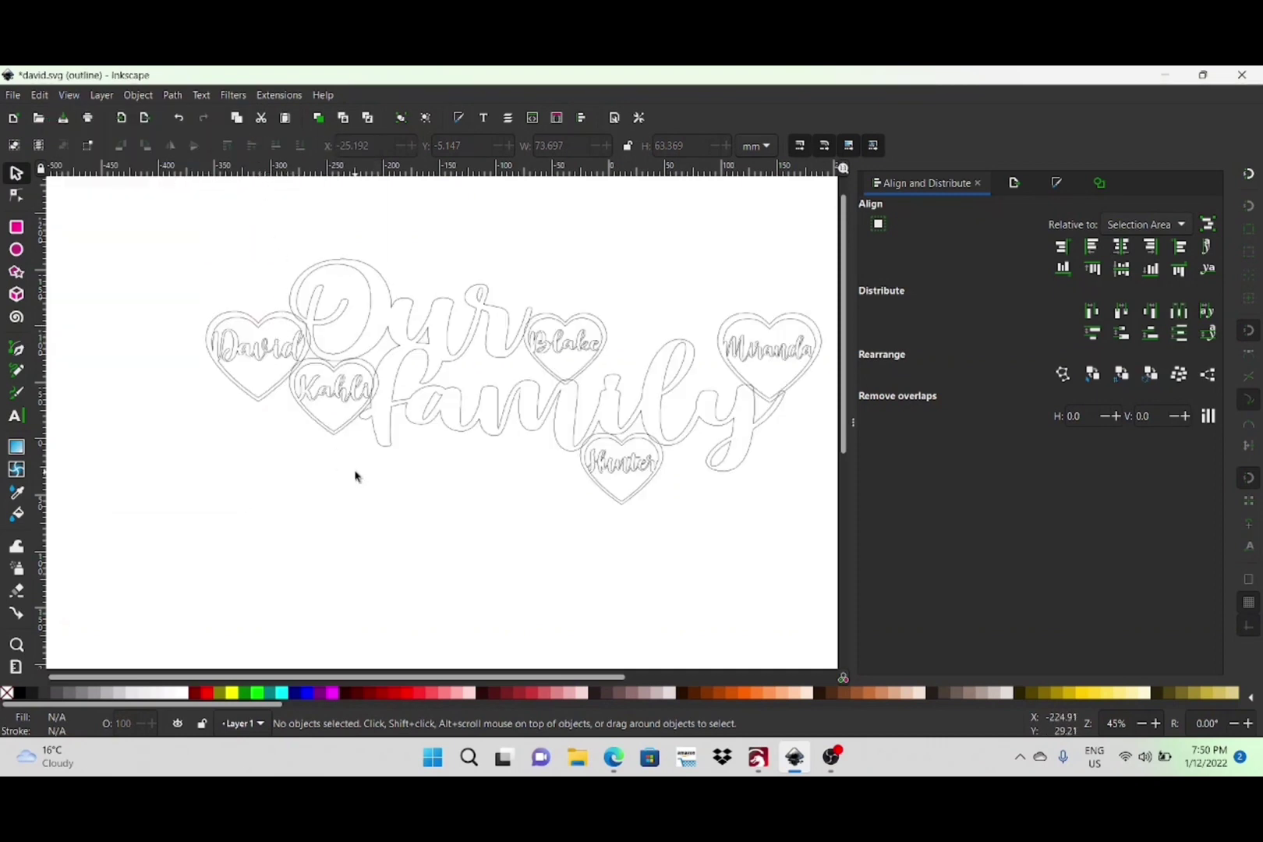
{"action": "scroll", "coordinate": [355, 477], "scroll_direction": "up", "scroll_amount": 4, "text": "ctrl"}
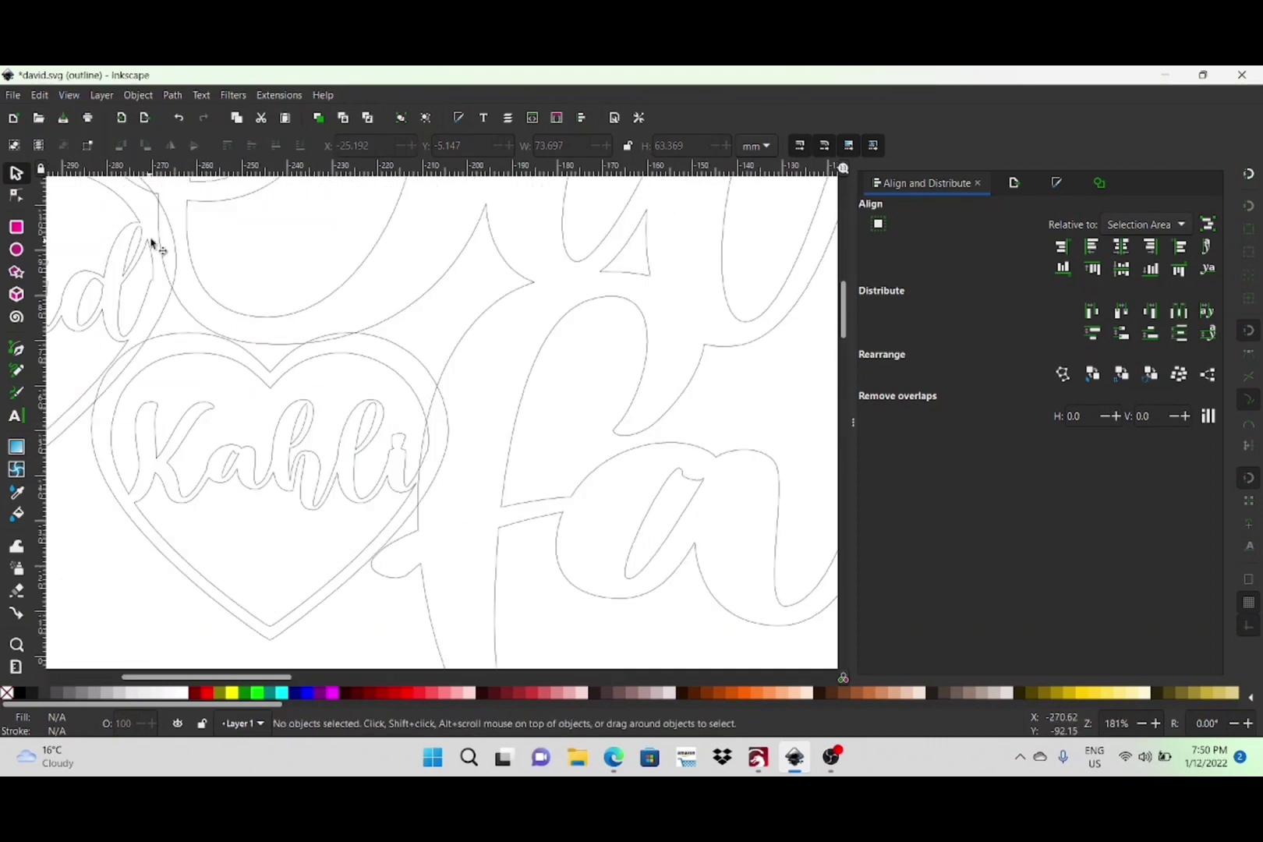
{"action": "scroll", "coordinate": [195, 344], "scroll_direction": "up", "scroll_amount": 2}
{"action": "scroll", "coordinate": [237, 449], "scroll_direction": "down", "scroll_amount": 2, "text": "ctrl"}
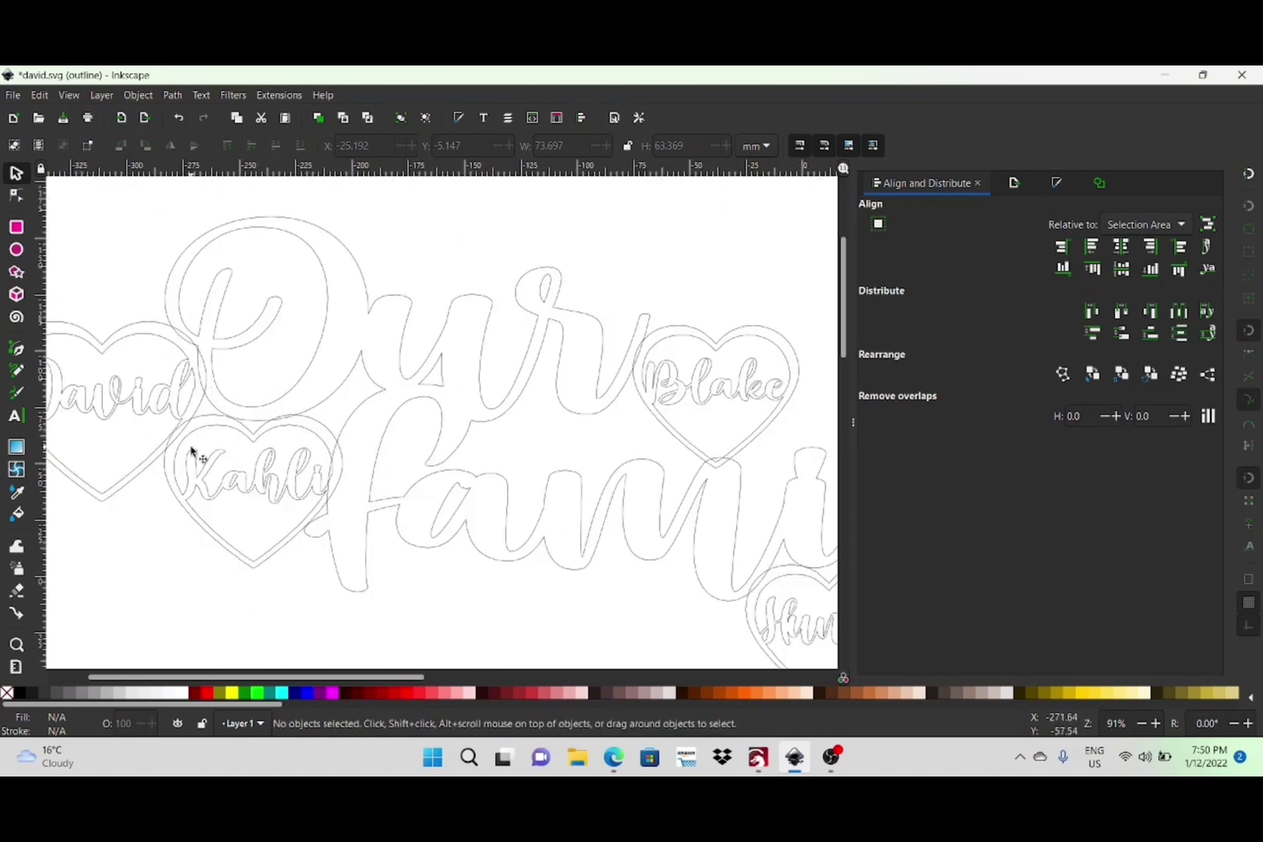
Nudge the heart below the O about 0.5 mm right and 0.5 mm down against the lettering.
{"action": "left_click", "coordinate": [242, 439]}
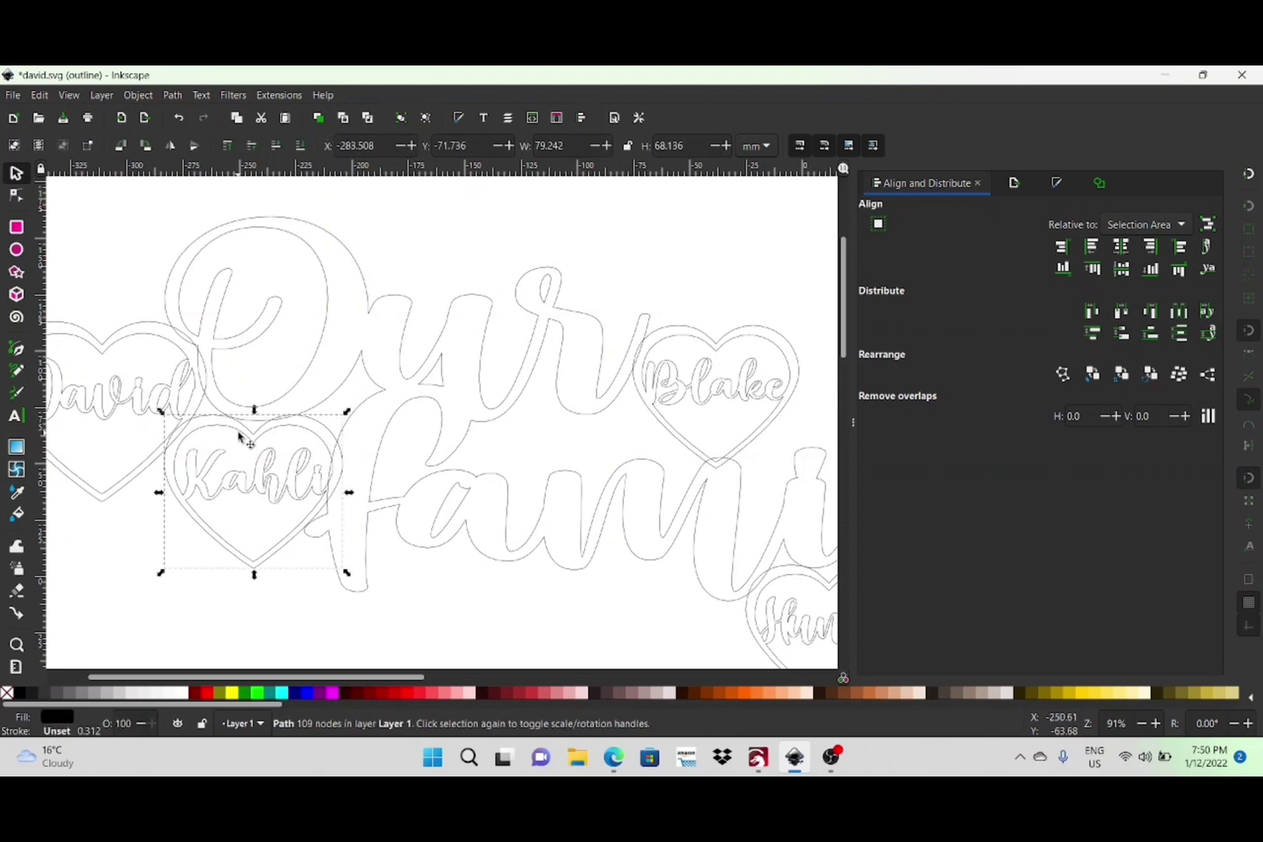
{"action": "key", "text": "Right"}
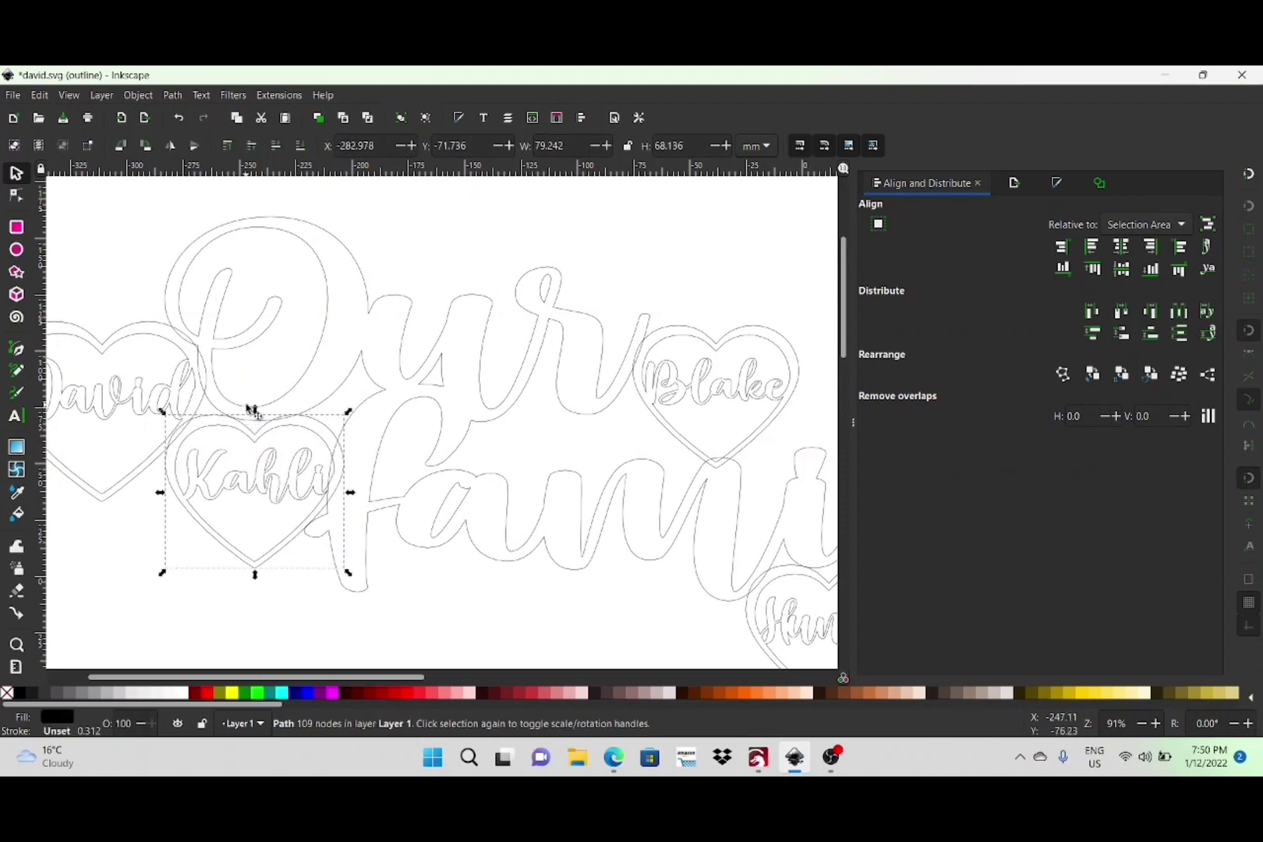
{"action": "key", "text": "Down"}
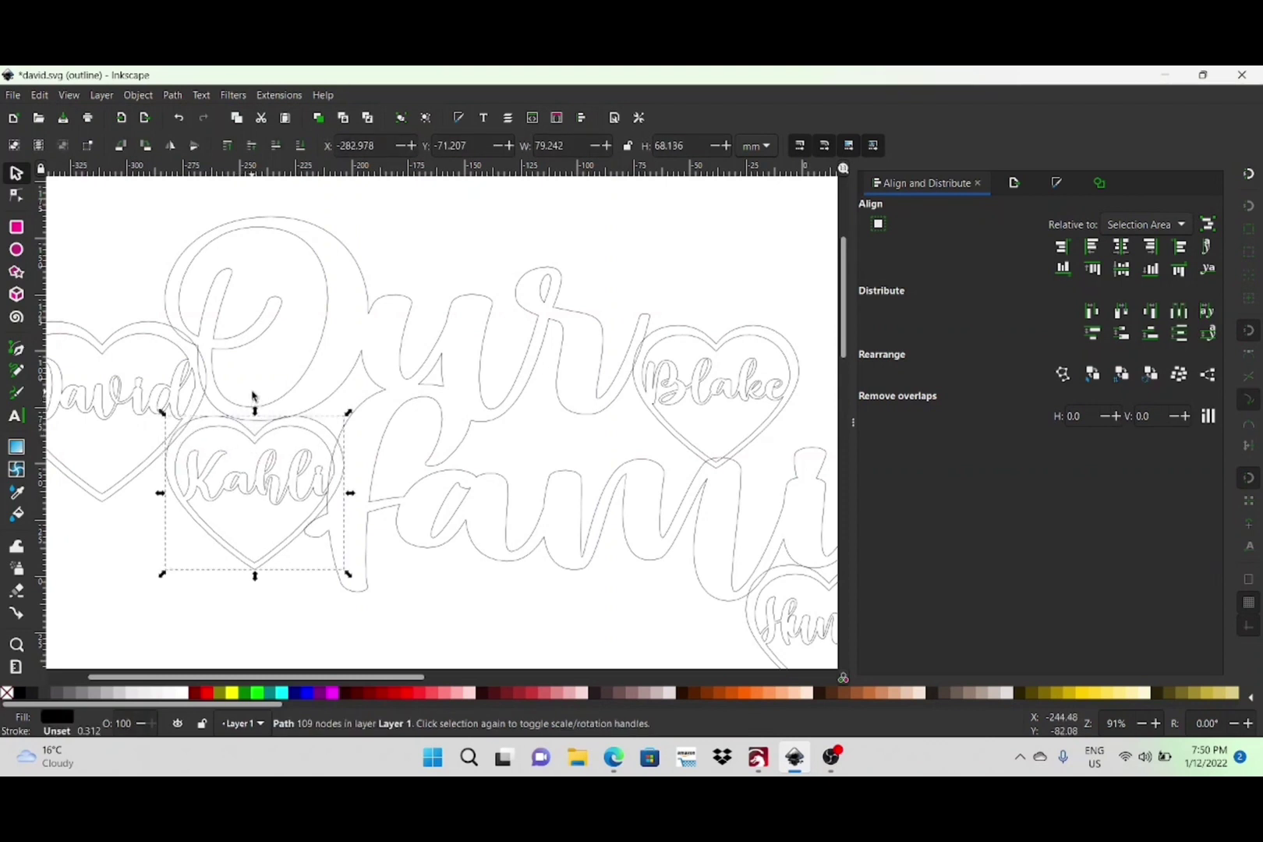
Nudge the heart after the r of "Our" about 0.5 mm right and 2 mm up so it just overlaps the lettering.
{"action": "left_click", "coordinate": [702, 345]}
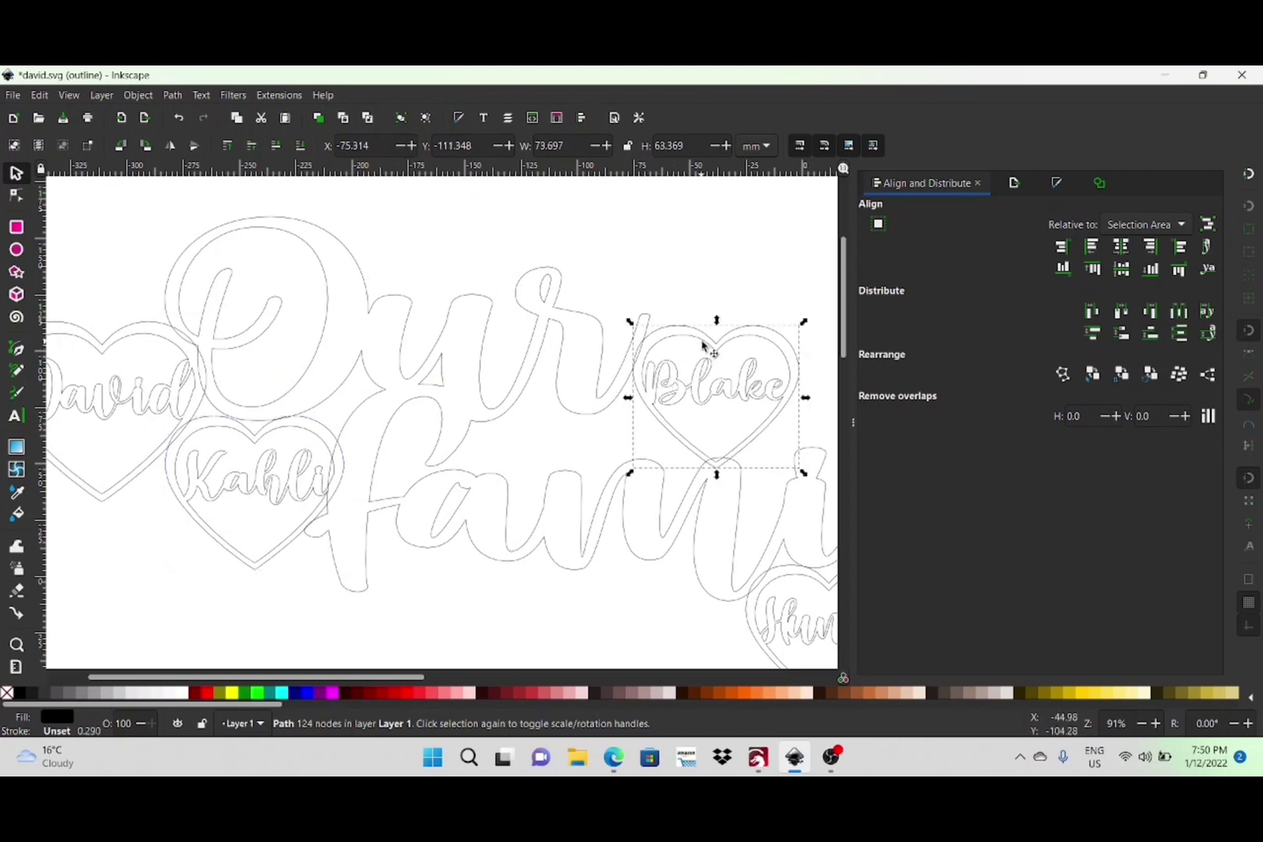
{"action": "key", "text": "Right"}
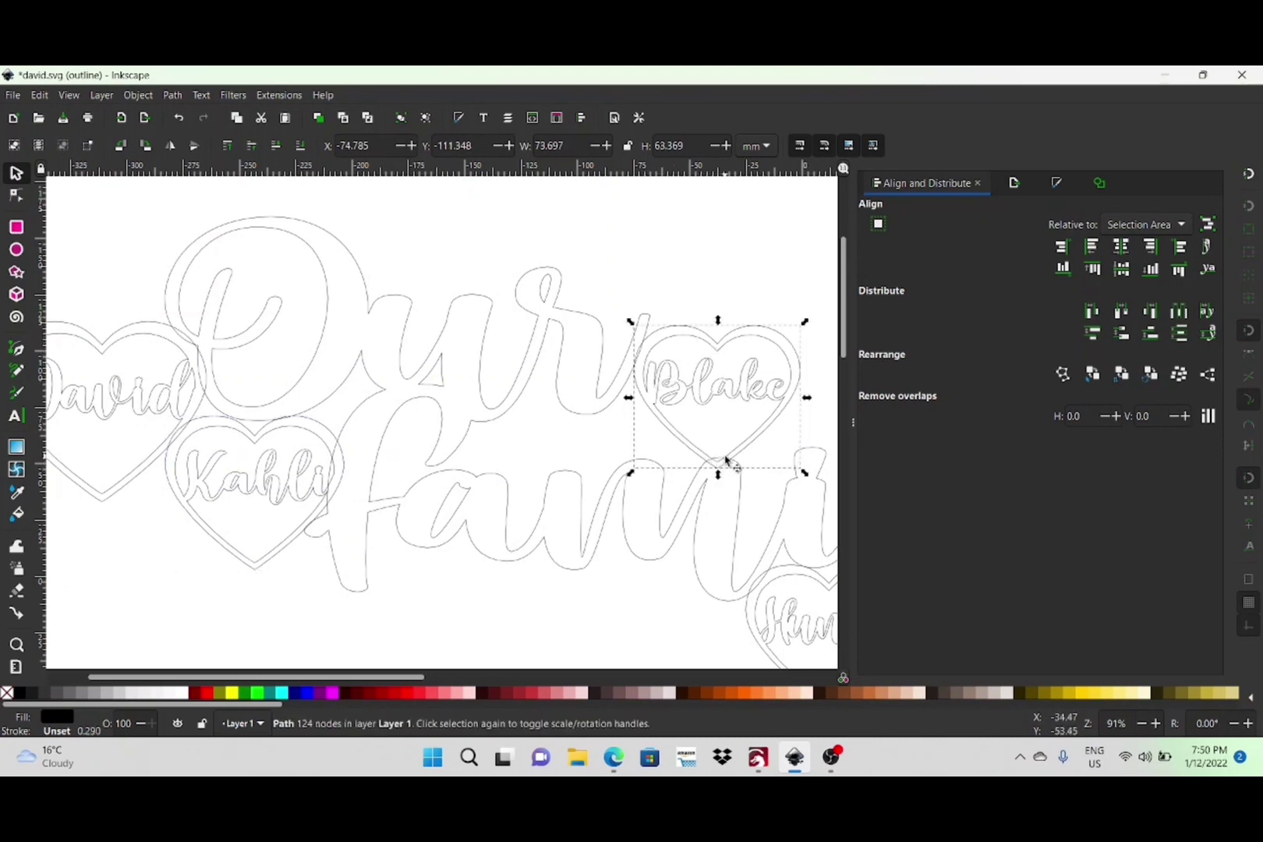
{"action": "left_click", "coordinate": [741, 450]}
{"action": "key", "text": "Up"}
{"action": "key", "text": "Up"}
{"action": "key", "text": "Up"}
{"action": "key", "text": "Up"}
Combine the lettering and all five hearts into one path and weld their overlaps with Union.
{"action": "scroll", "coordinate": [685, 482], "scroll_direction": "down", "scroll_amount": 2, "text": "ctrl"}
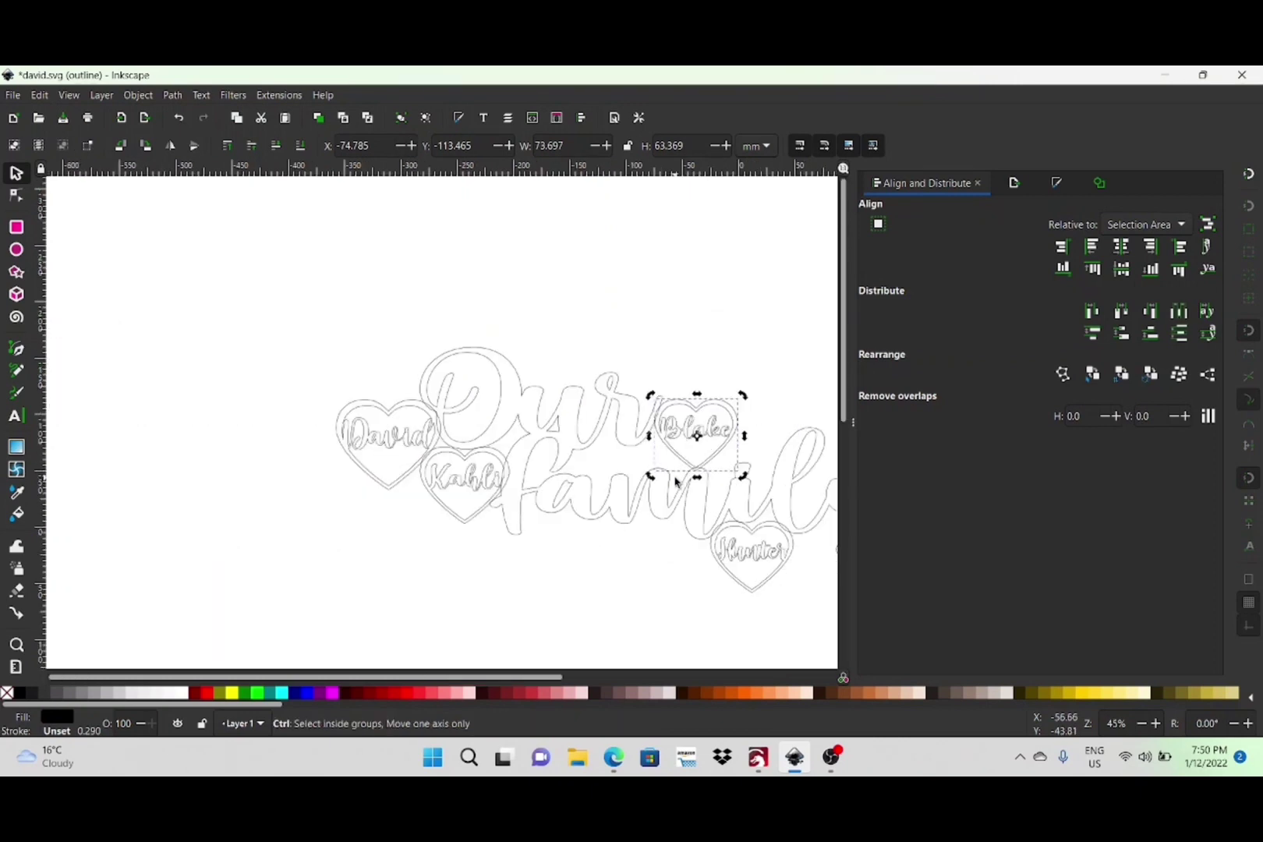
{"action": "left_click_drag", "start_coordinate": [555, 676], "coordinate": [716, 681]}
{"action": "scroll", "coordinate": [615, 516], "scroll_direction": "up", "scroll_amount": 2, "text": "ctrl"}
{"action": "scroll", "coordinate": [611, 511], "scroll_direction": "up", "scroll_amount": 1, "text": "ctrl"}
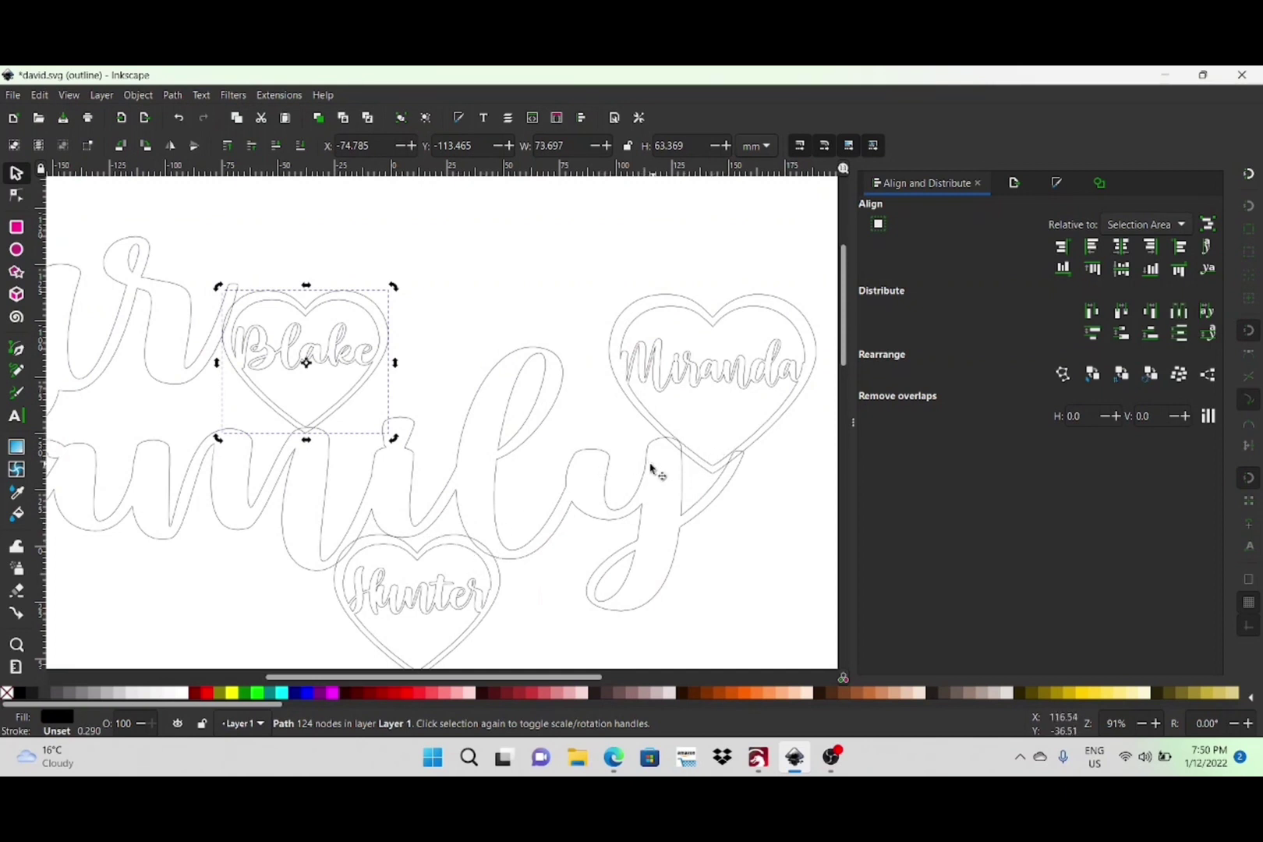
{"action": "scroll", "coordinate": [598, 452], "scroll_direction": "down", "scroll_amount": 2, "text": "ctrl"}
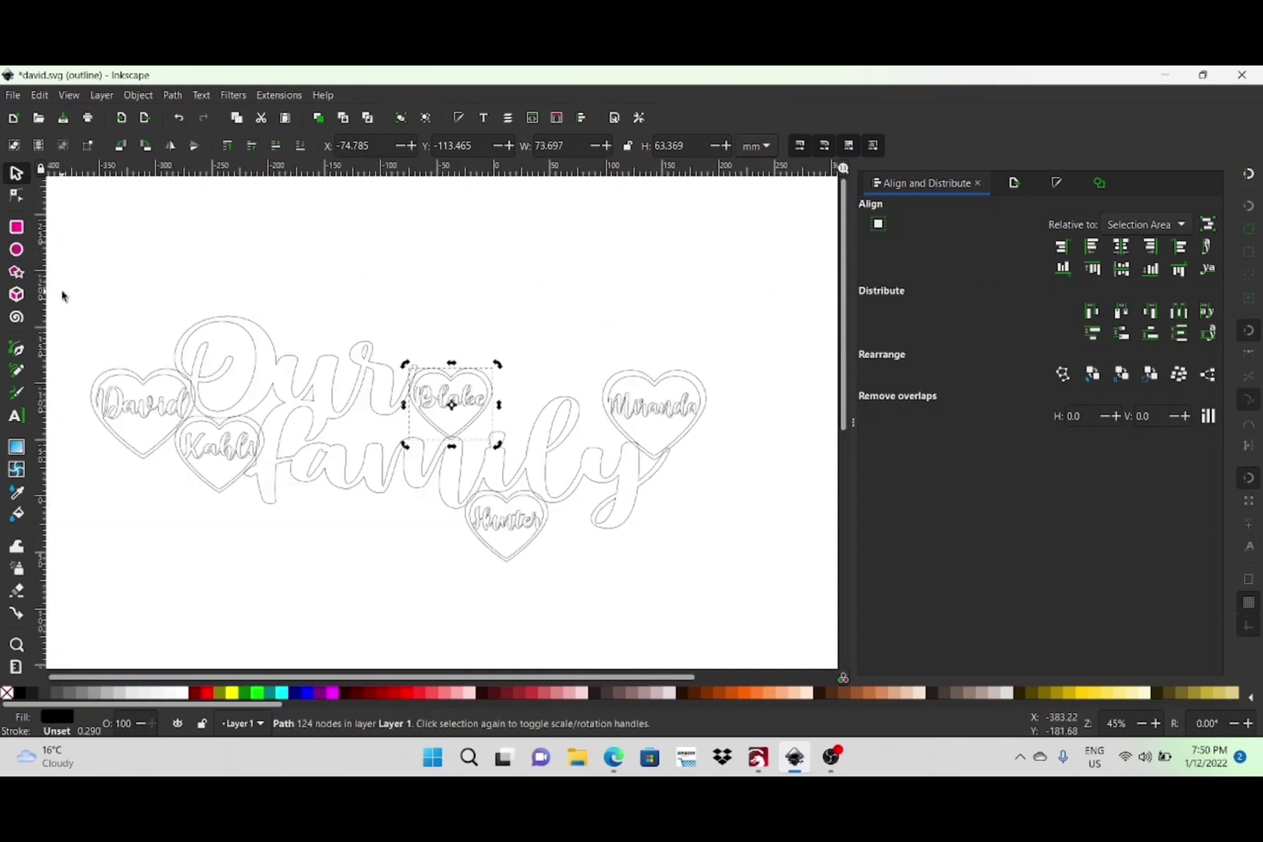
{"action": "left_click_drag", "start_coordinate": [62, 284], "coordinate": [760, 593]}
{"action": "left_click", "coordinate": [172, 94]}
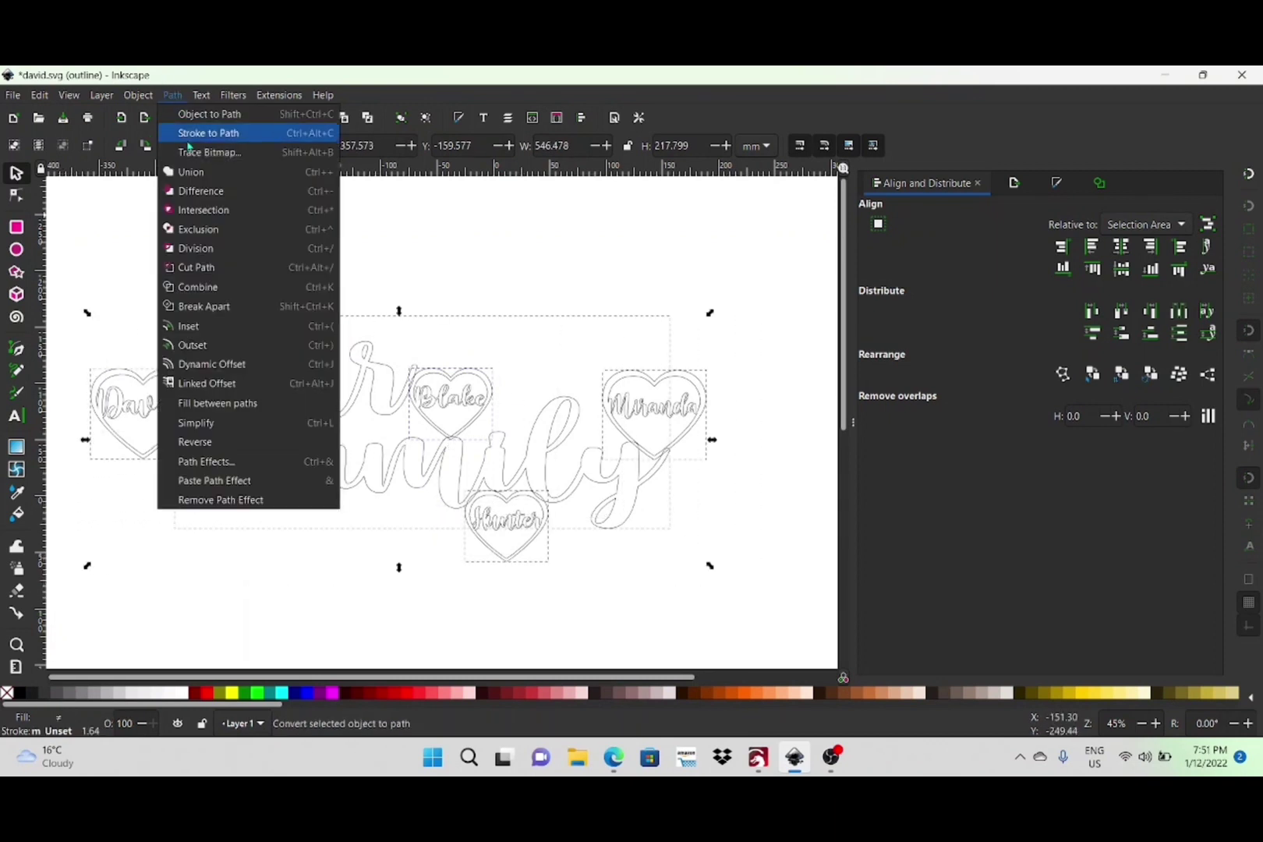
{"action": "left_click", "coordinate": [199, 285]}
{"action": "left_click", "coordinate": [173, 94]}
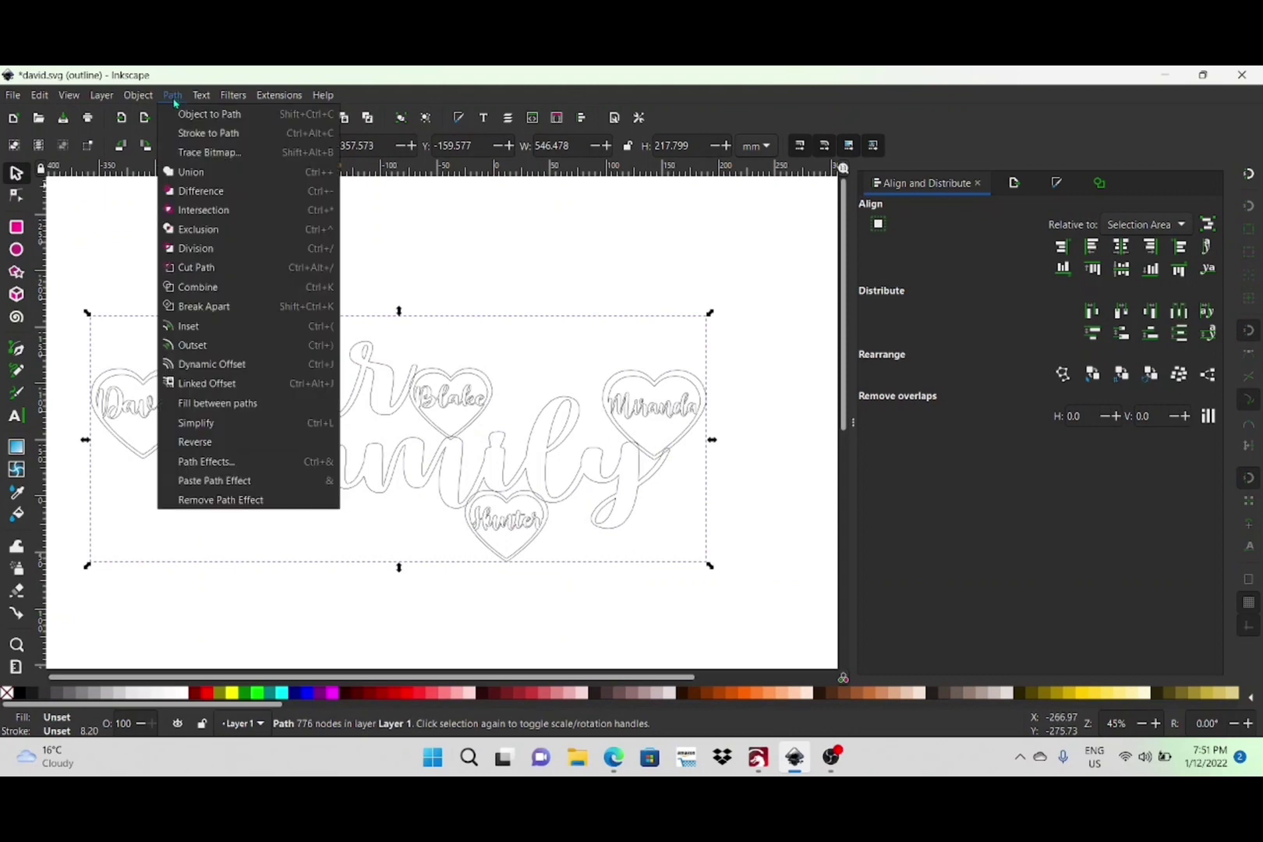
{"action": "left_click", "coordinate": [187, 170]}
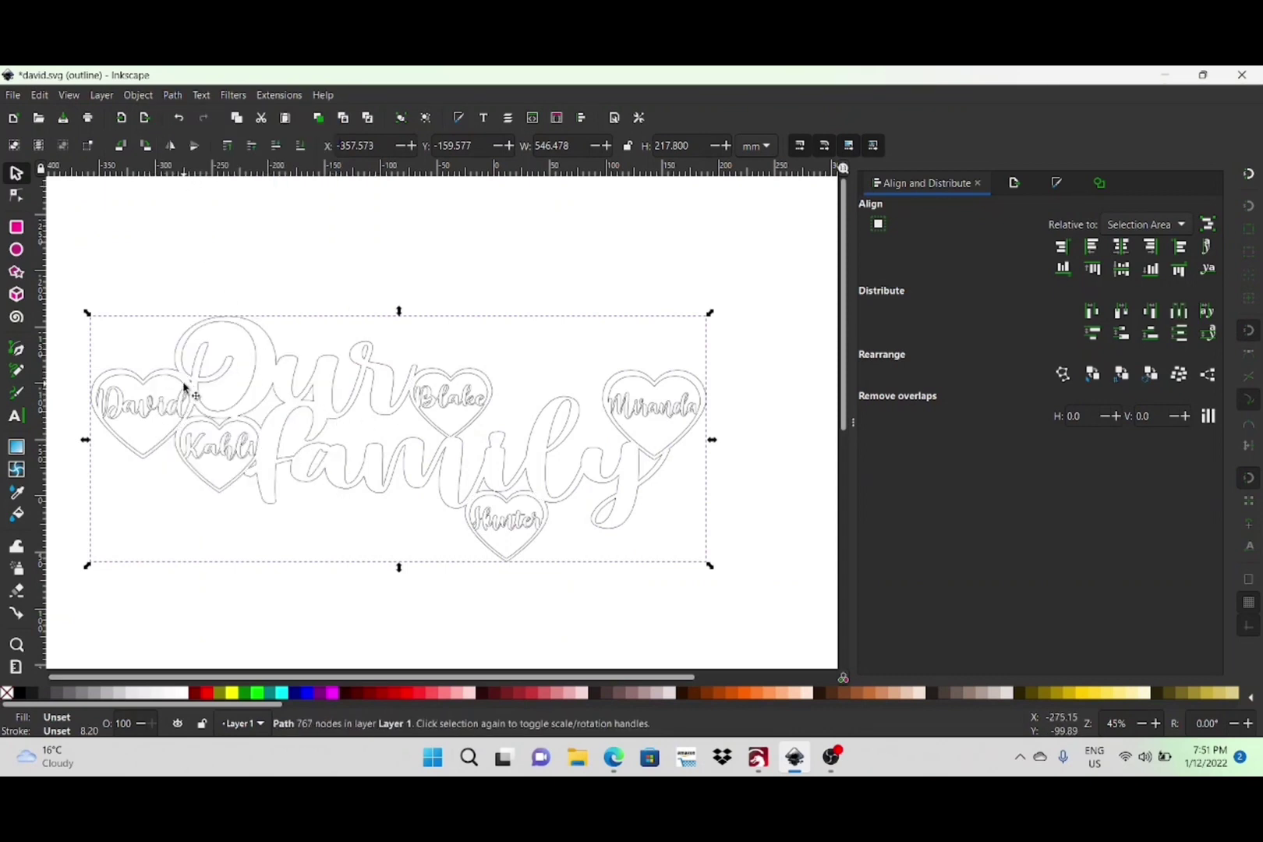
Delete the nodes of the small stray triangle where the leftmost heart meets the O.
{"action": "scroll", "coordinate": [185, 387], "scroll_direction": "up", "scroll_amount": 5, "text": "ctrl"}
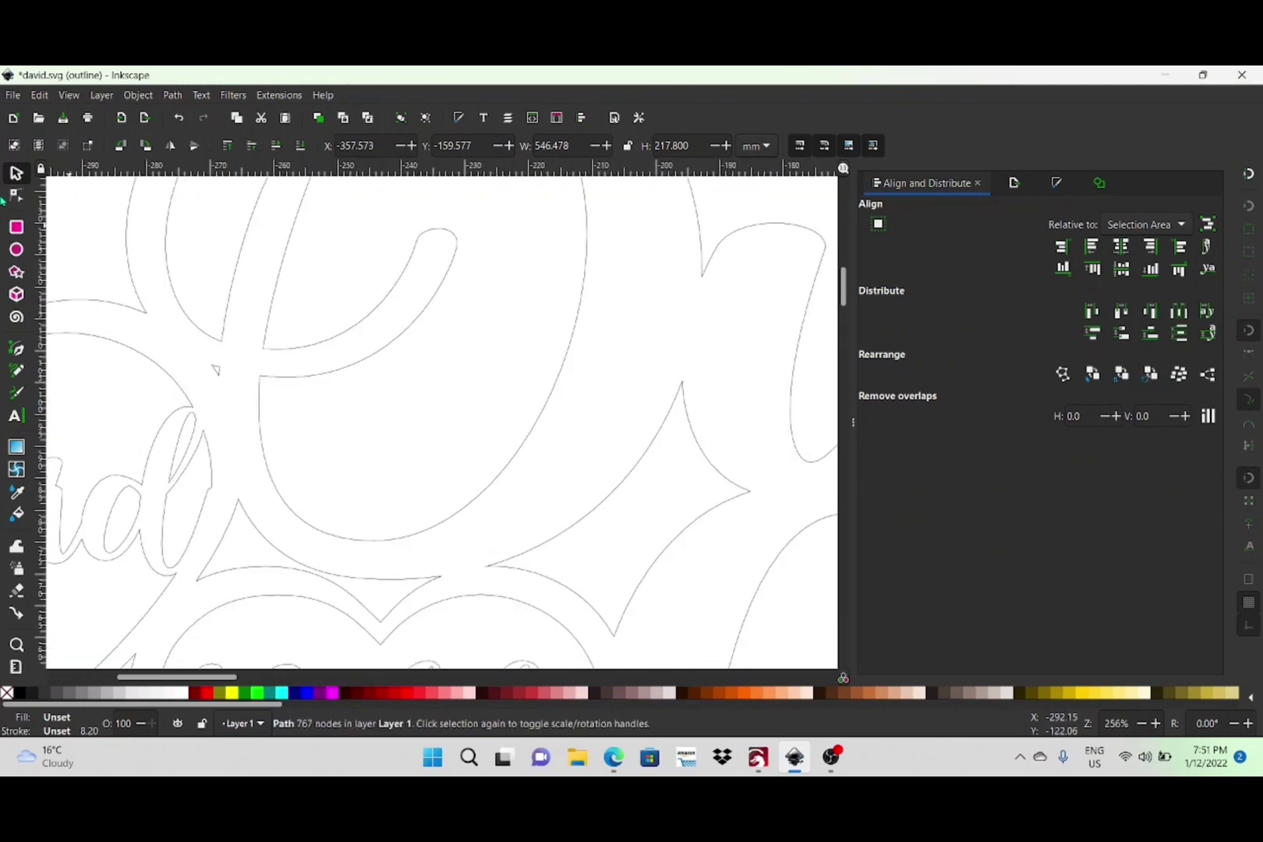
{"action": "key", "text": "n"}
{"action": "left_click_drag", "start_coordinate": [196, 360], "coordinate": [234, 394]}
{"action": "key", "text": "Delete"}
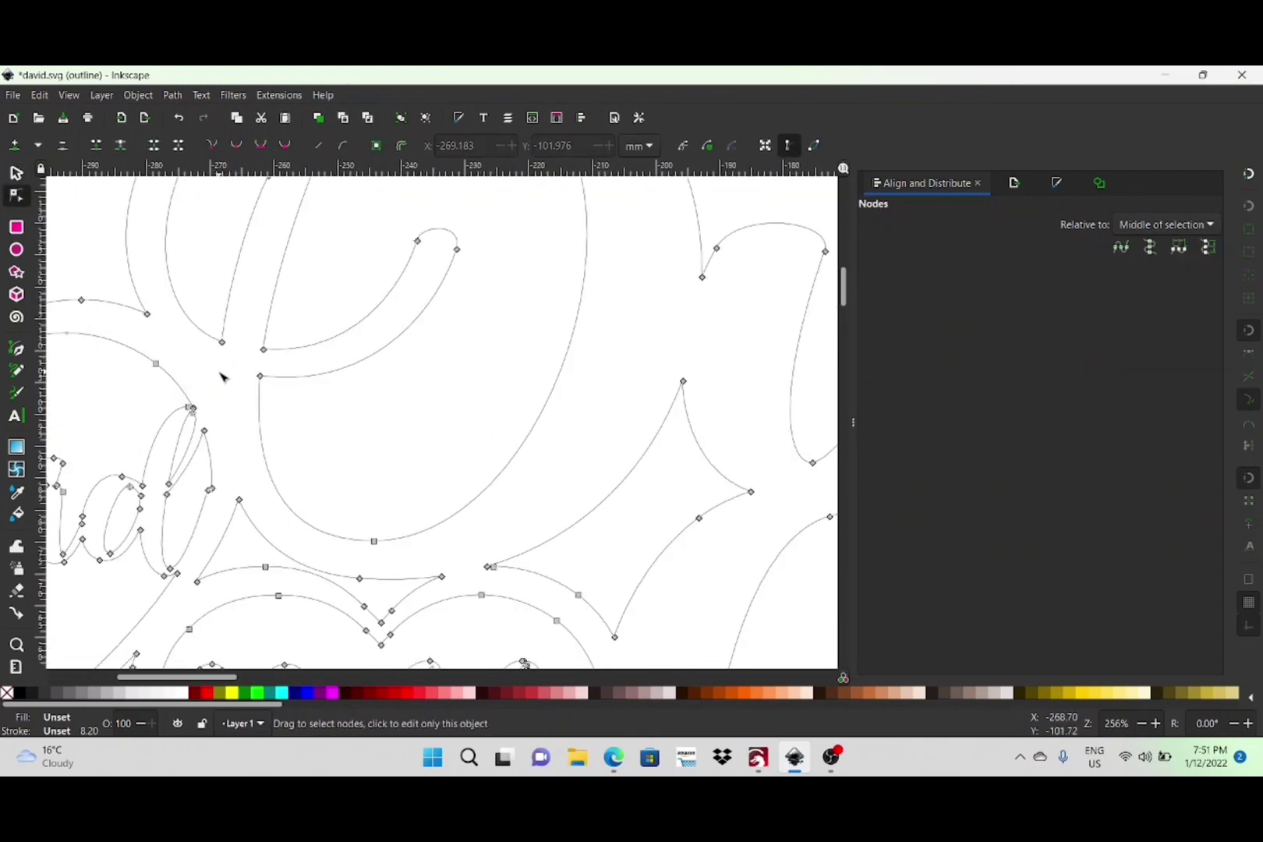
{"action": "key", "text": "s"}
Set the display mode back to Normal with the whole welded design in view.
{"action": "scroll", "coordinate": [217, 300], "scroll_direction": "down", "scroll_amount": 4}
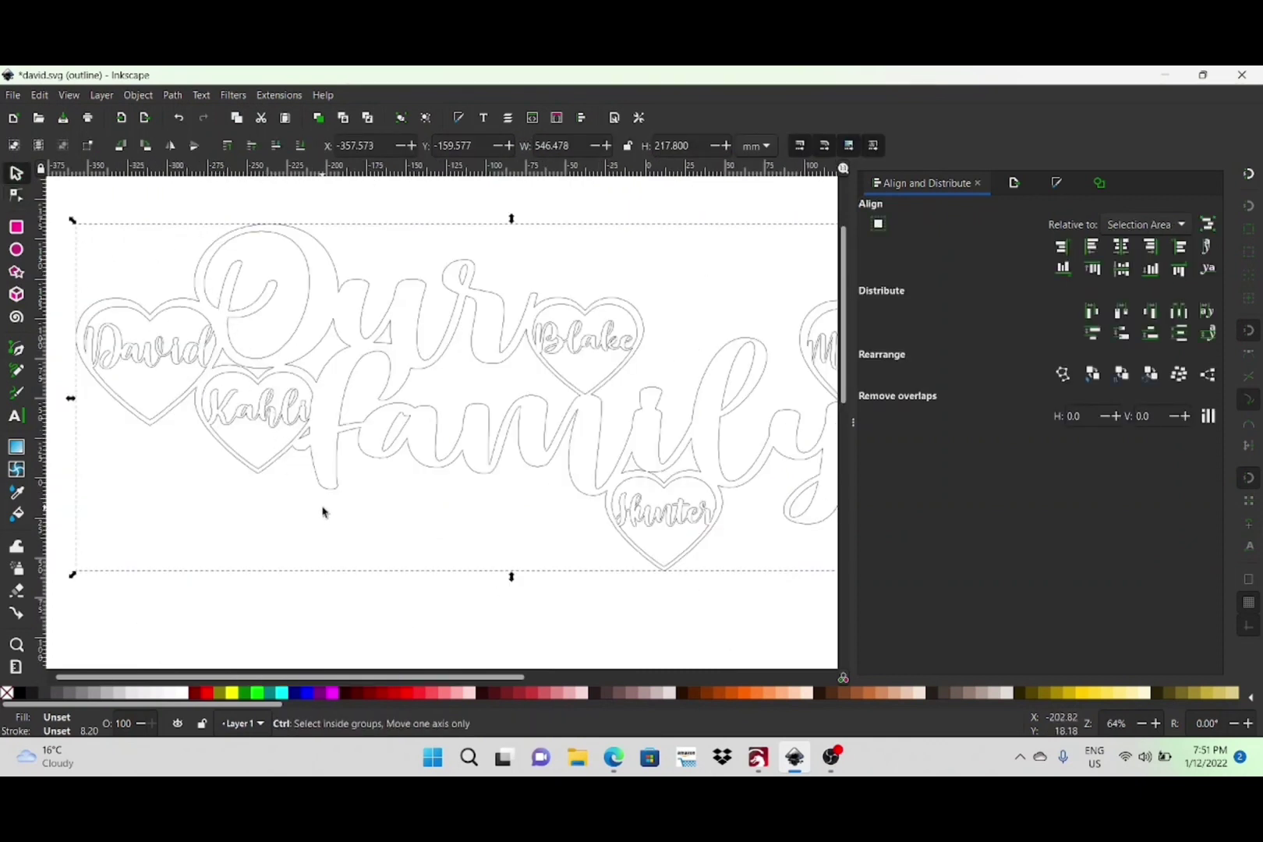
{"action": "scroll", "coordinate": [321, 510], "scroll_direction": "down", "scroll_amount": 2}
{"action": "scroll", "coordinate": [603, 488], "scroll_direction": "up", "scroll_amount": 1}
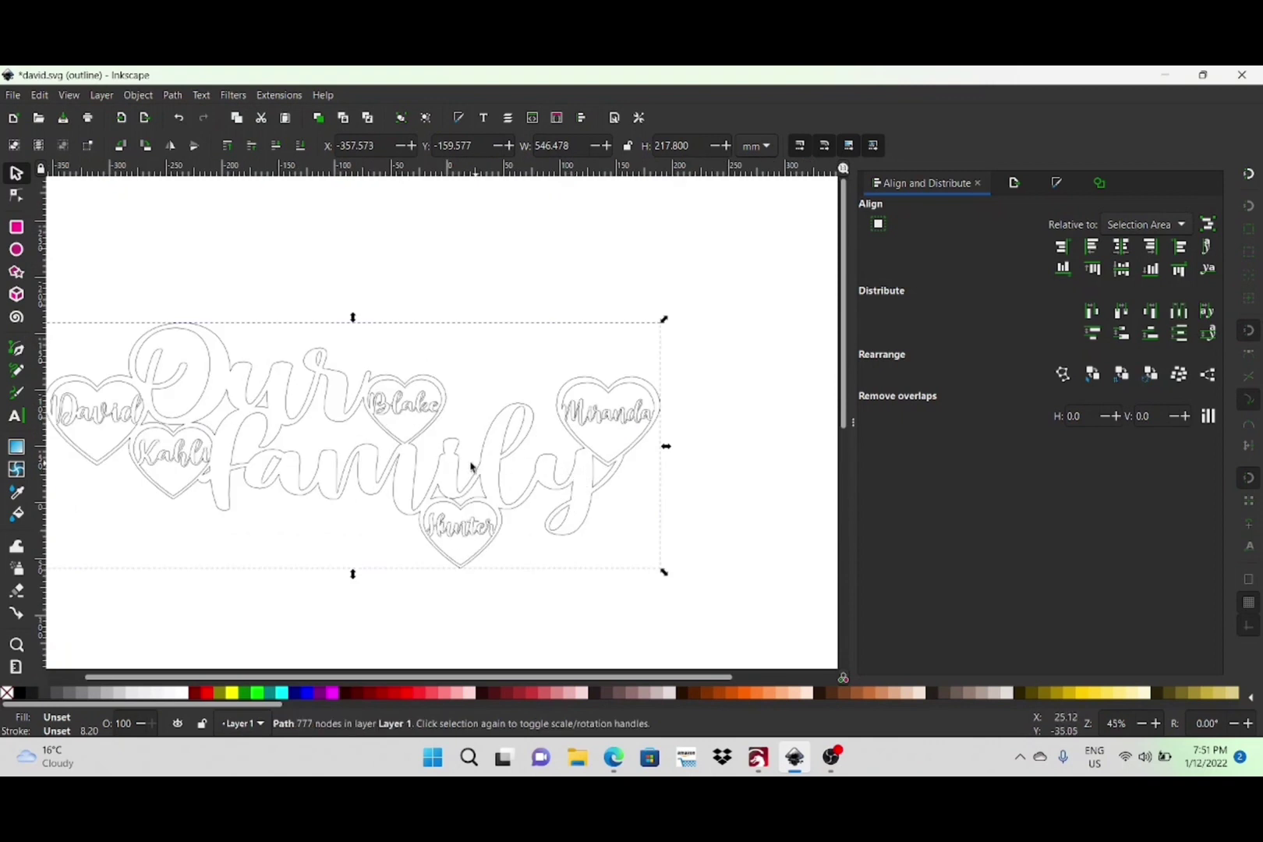
{"action": "left_click_drag", "start_coordinate": [522, 676], "coordinate": [485, 675]}
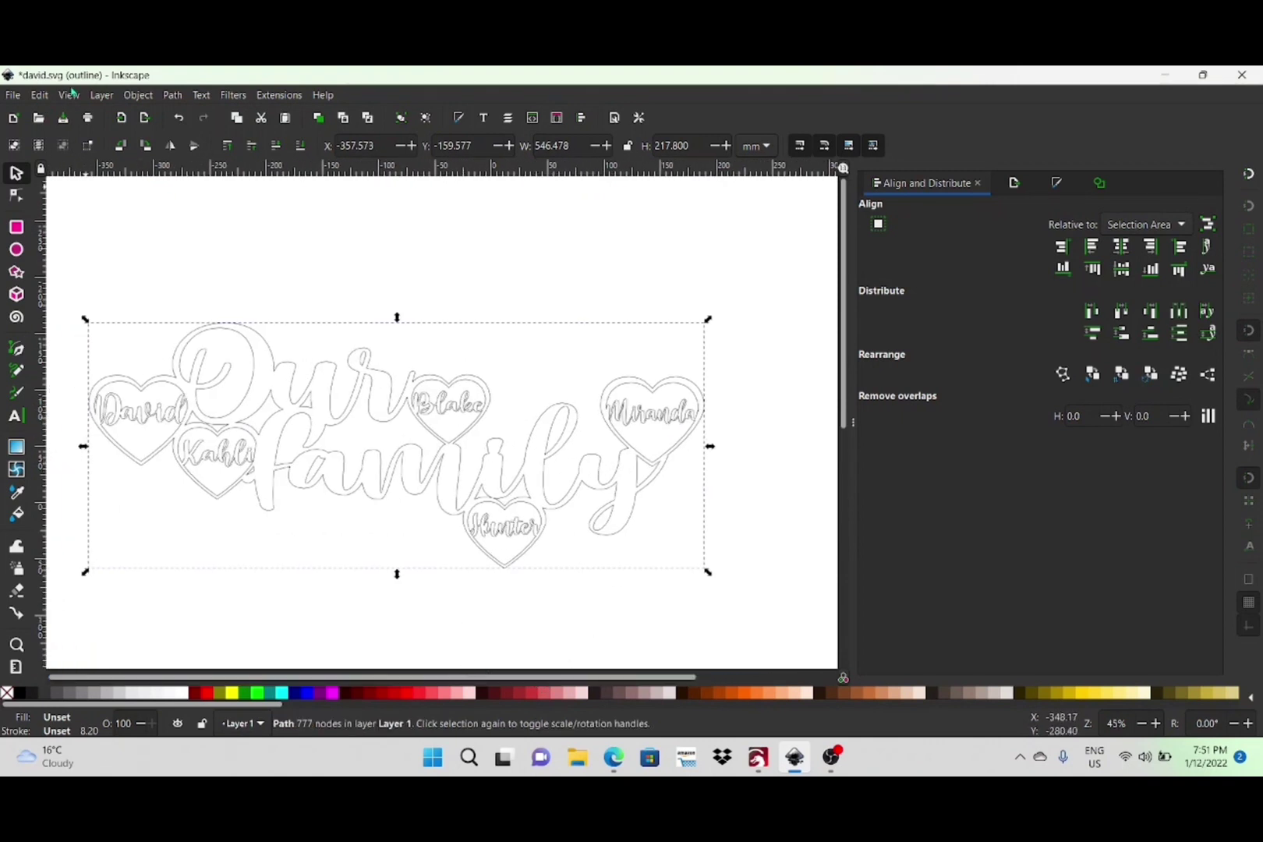
{"action": "left_click", "coordinate": [70, 94]}
{"action": "mouse_move", "coordinate": [122, 156]}
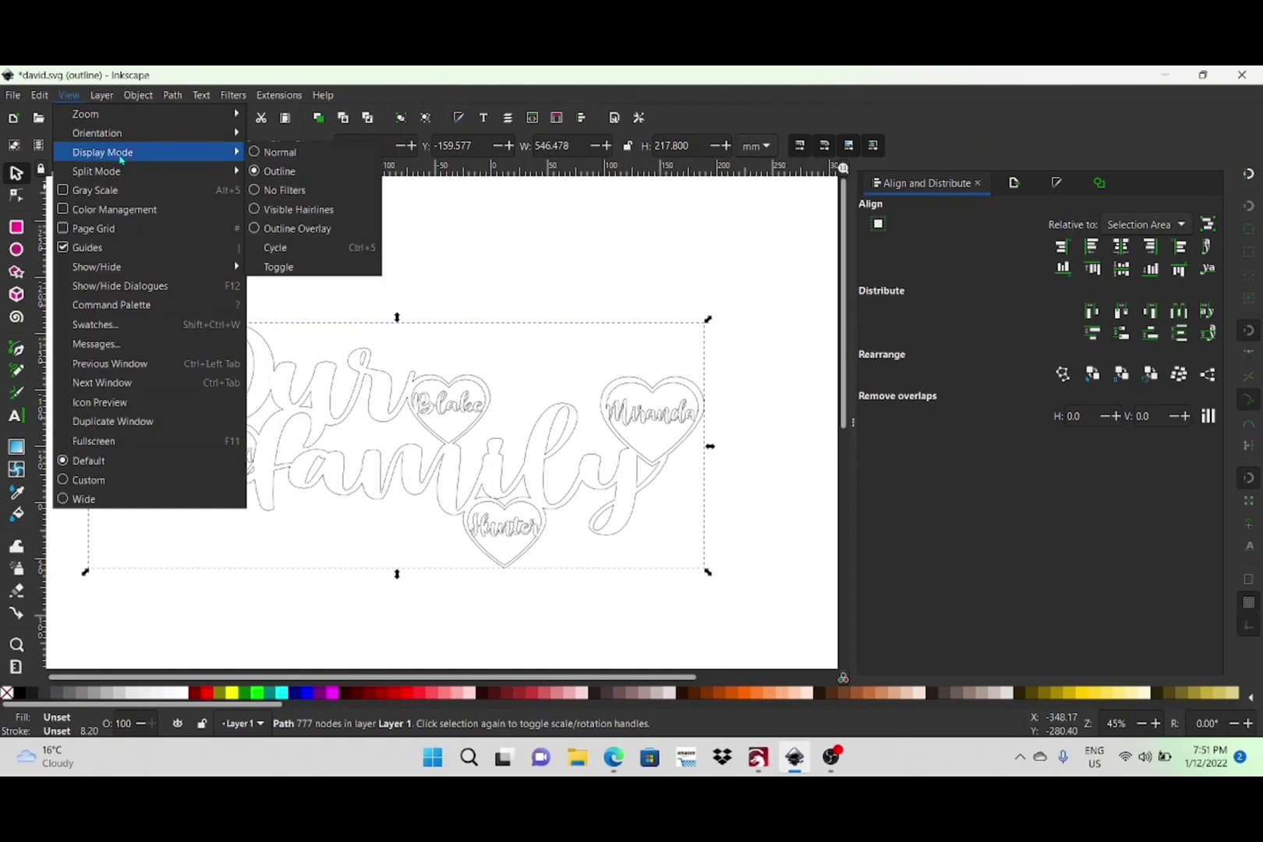
{"action": "left_click", "coordinate": [273, 152]}
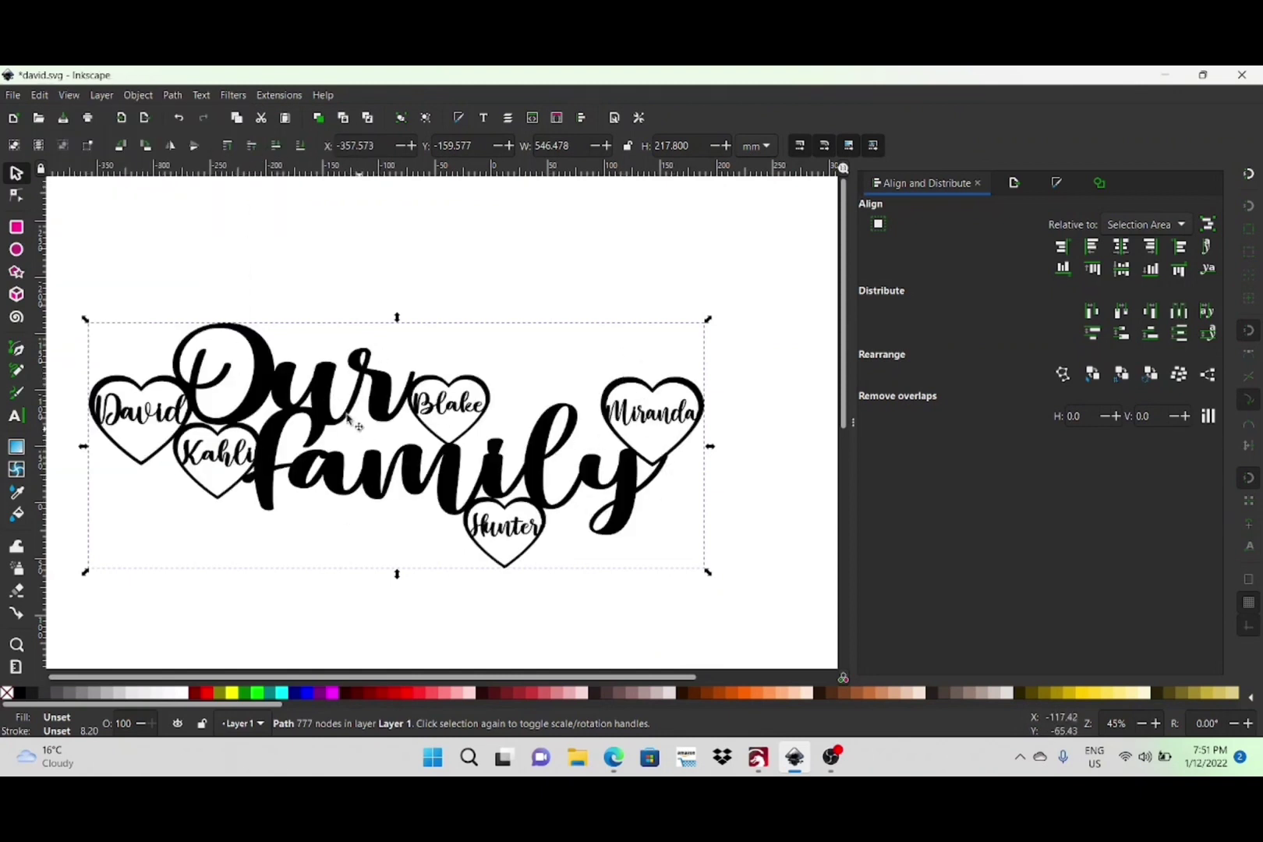
Start saving the welded design under a new name and enter "hart deign" as the file name.
{"action": "left_click", "coordinate": [13, 96]}
{"action": "left_click", "coordinate": [57, 230]}
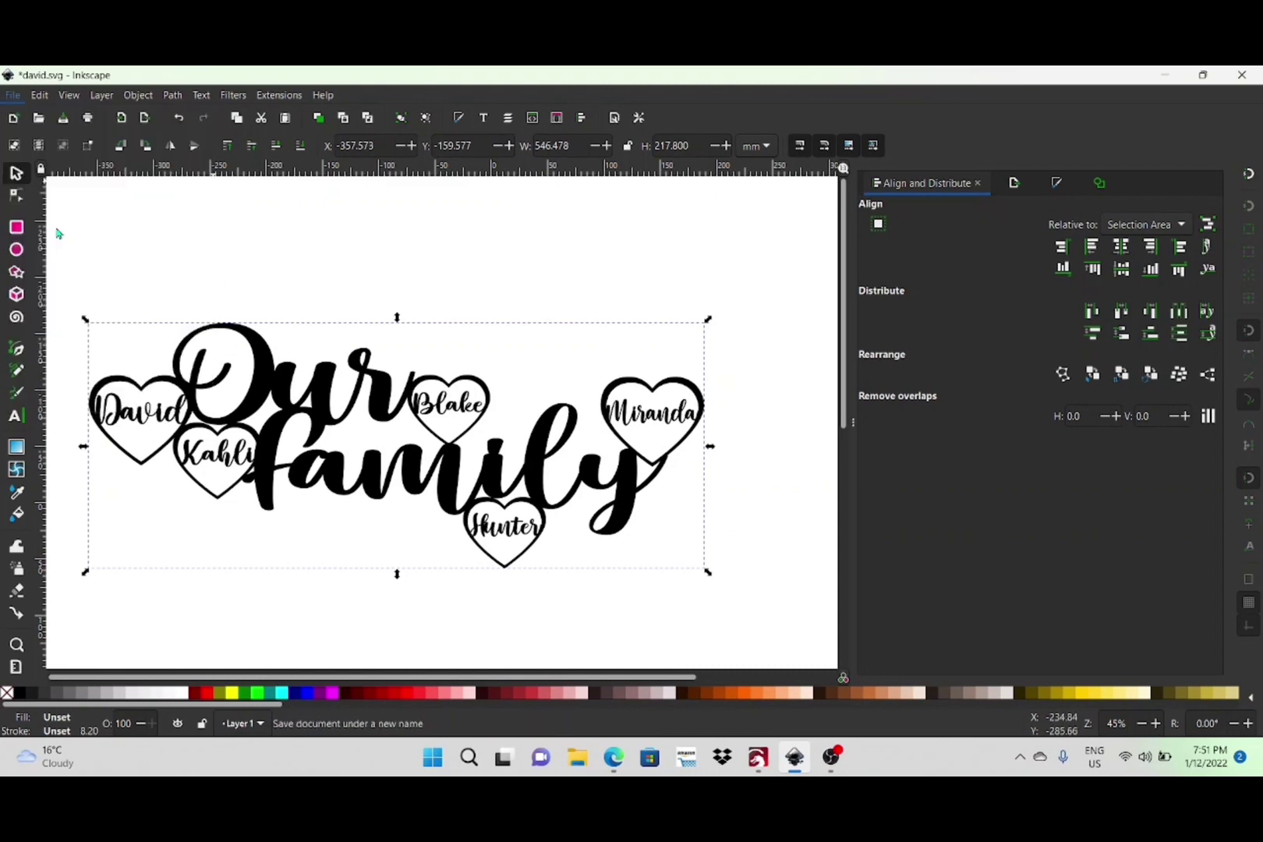
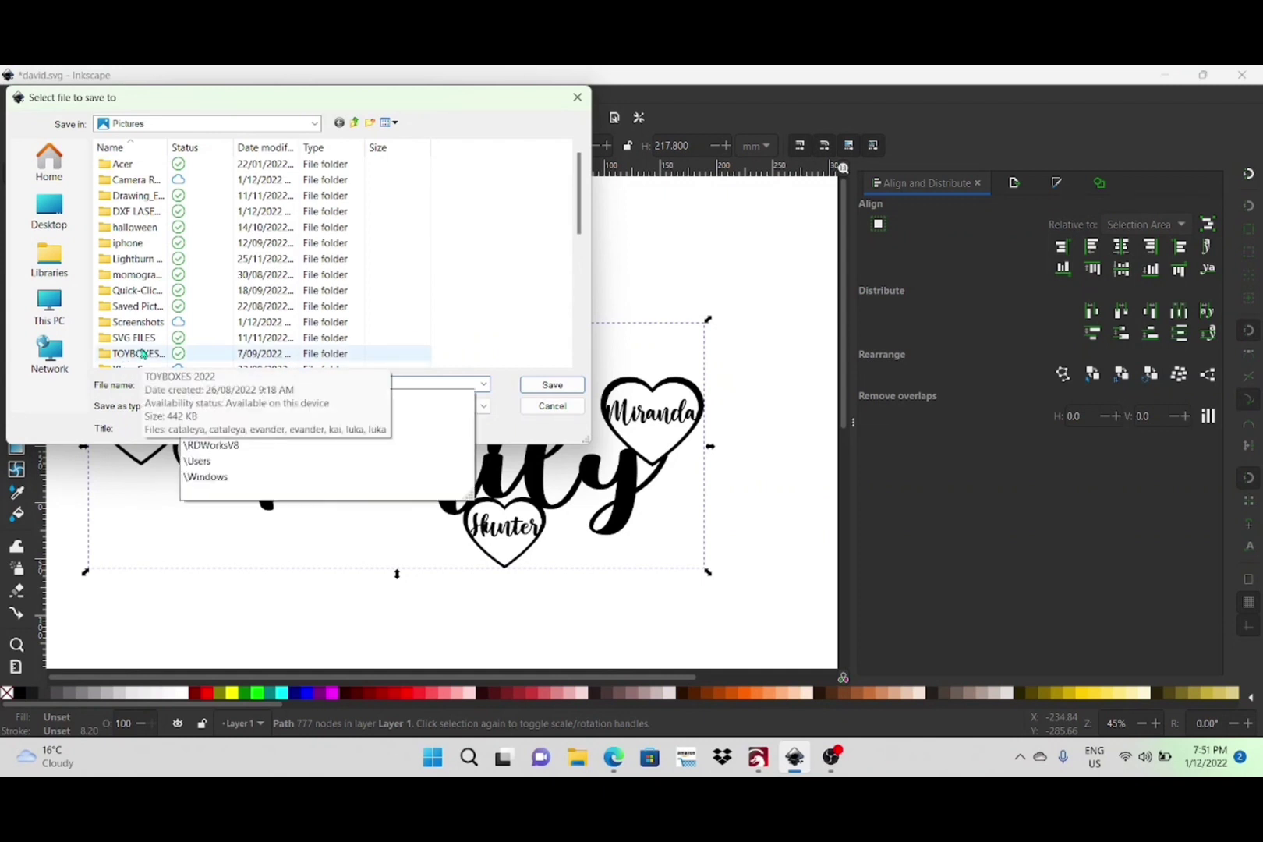
{"action": "key", "text": "BackSpace"}
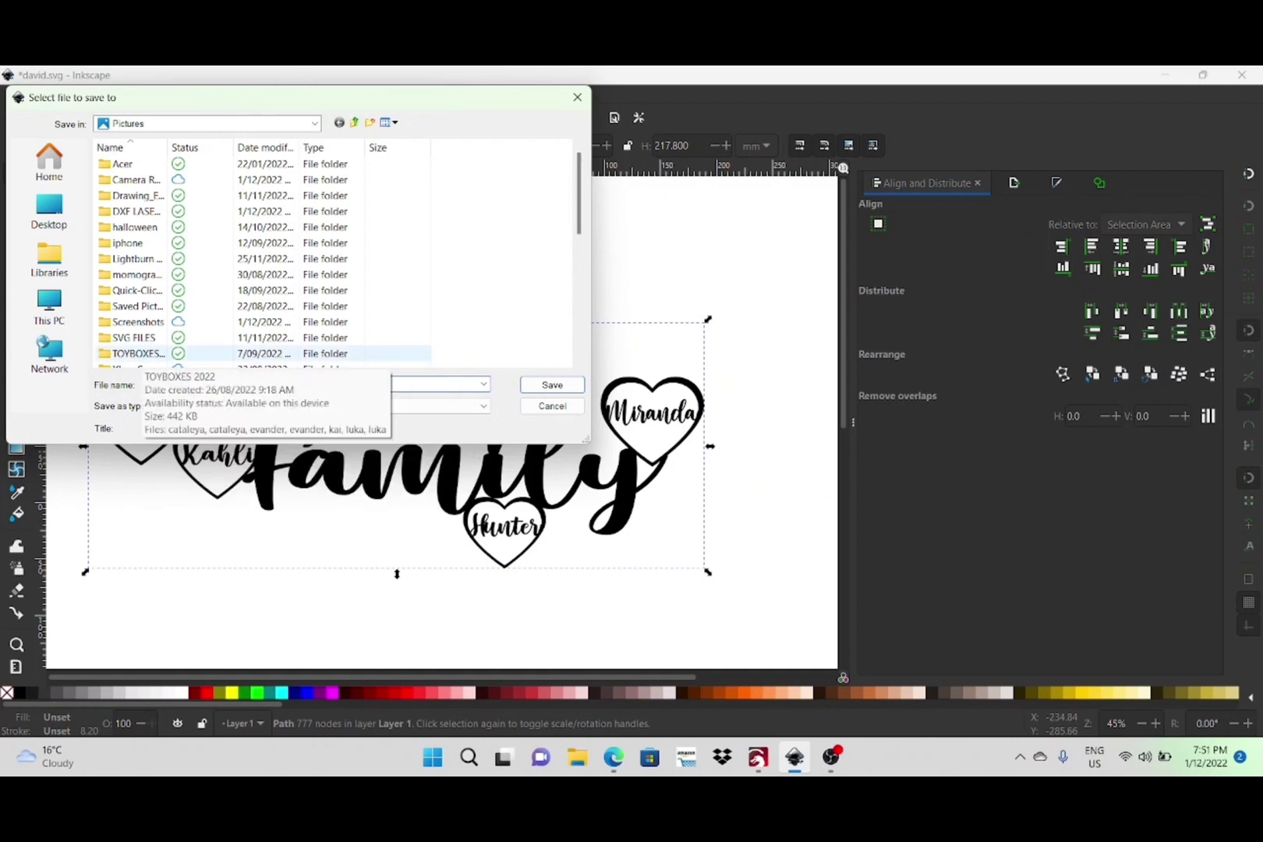
{"action": "type", "text": "\\hart"}
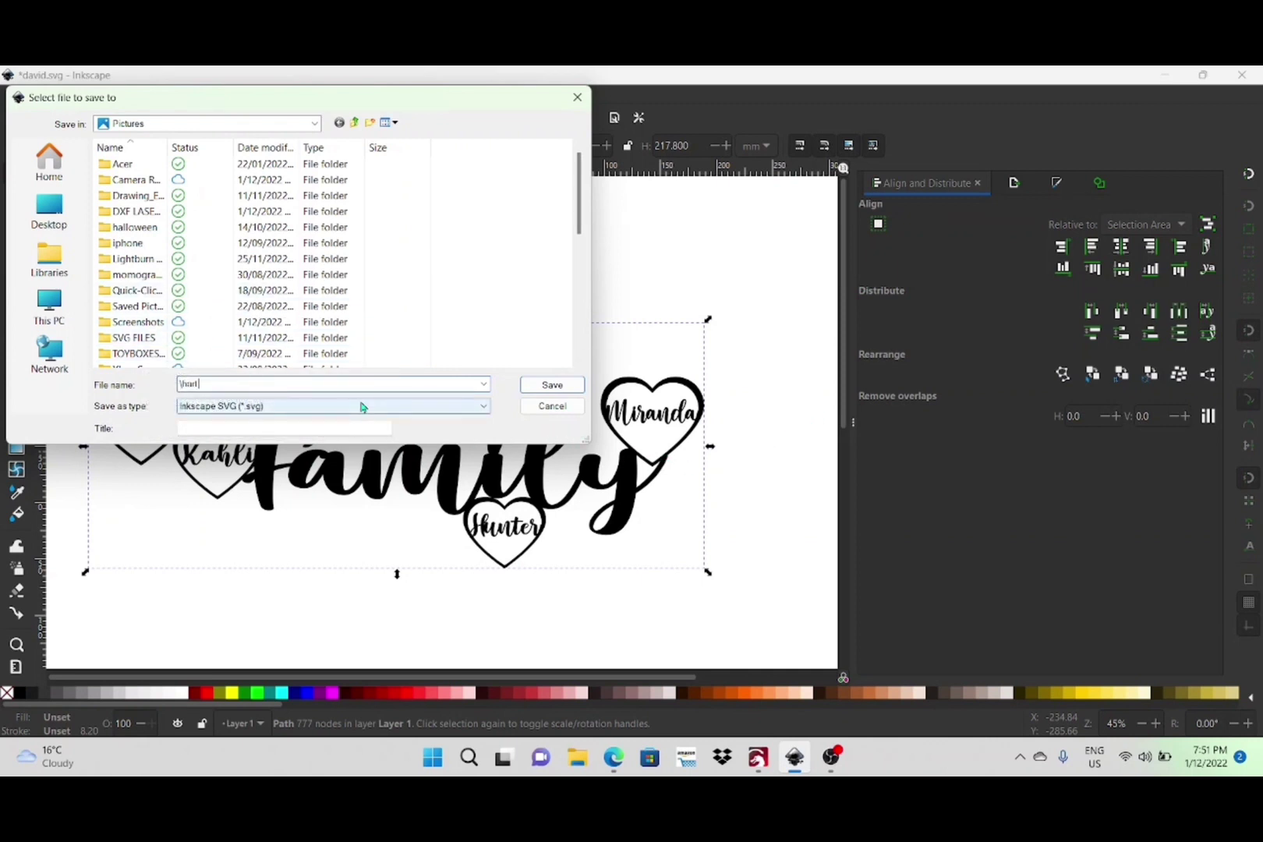
{"action": "key", "text": "BackSpace"}
{"action": "key", "text": "BackSpace"}
{"action": "key", "text": "BackSpace"}
{"action": "type", "text": "ha"}
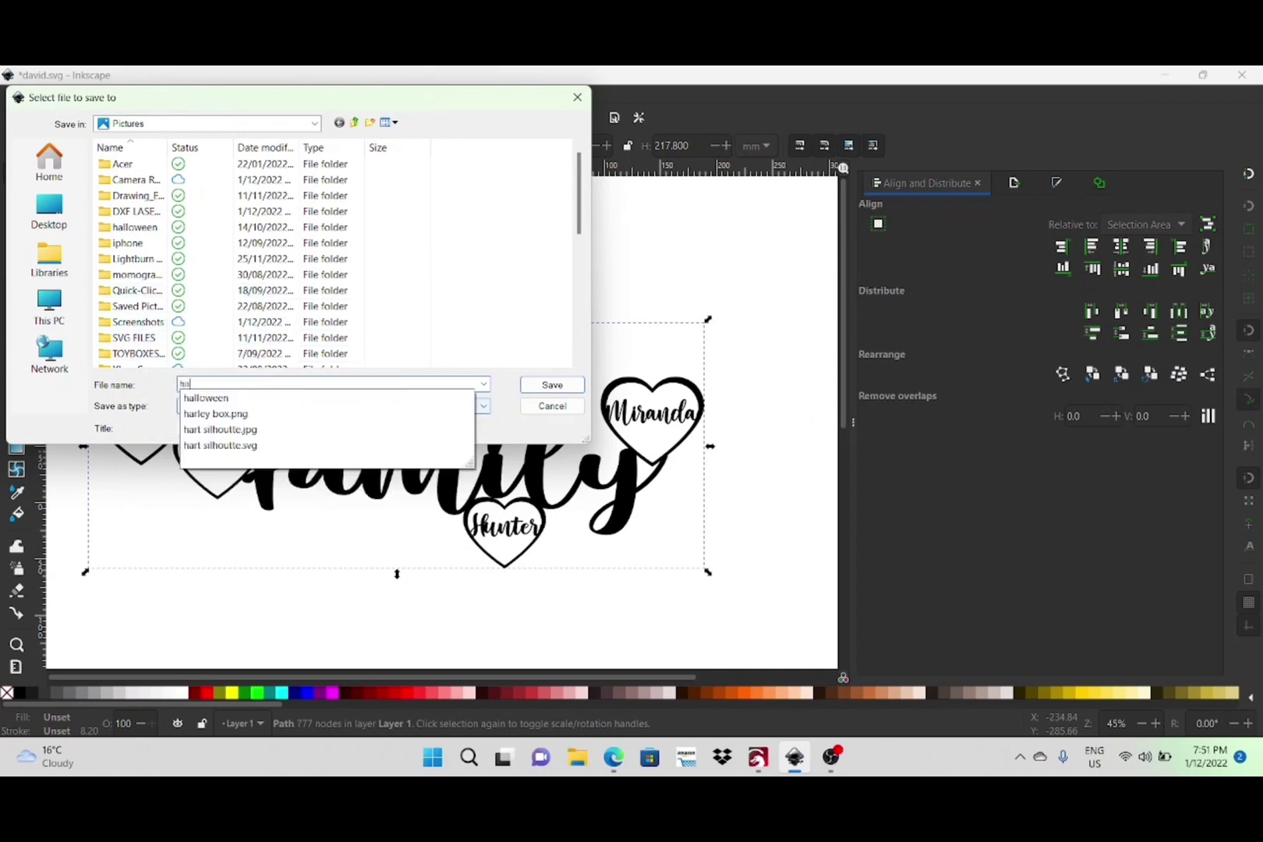
{"action": "type", "text": "rt design"}
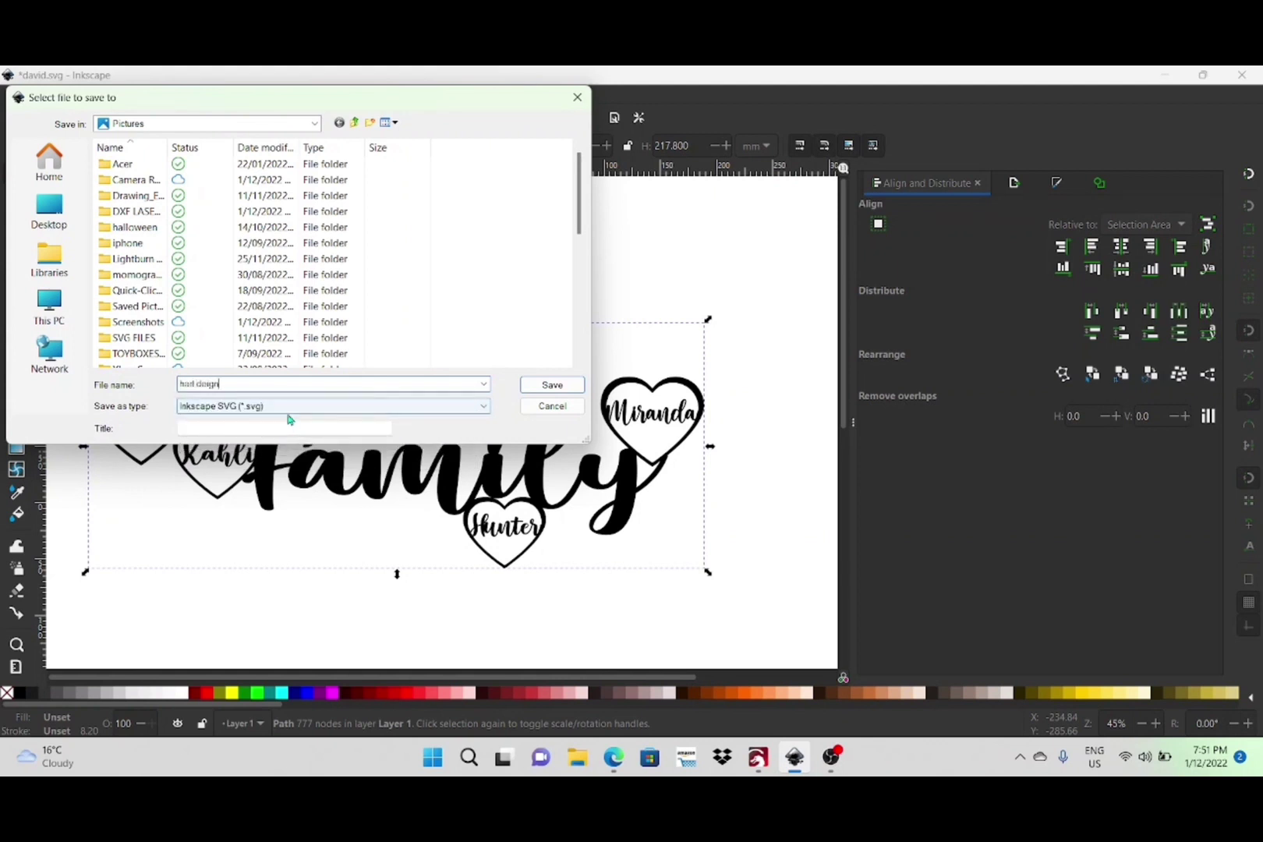
Choose Desktop Cutting Plotter (AutoCAD DXF R14) as the file format and save with the default export options.
{"action": "left_click", "coordinate": [484, 411]}
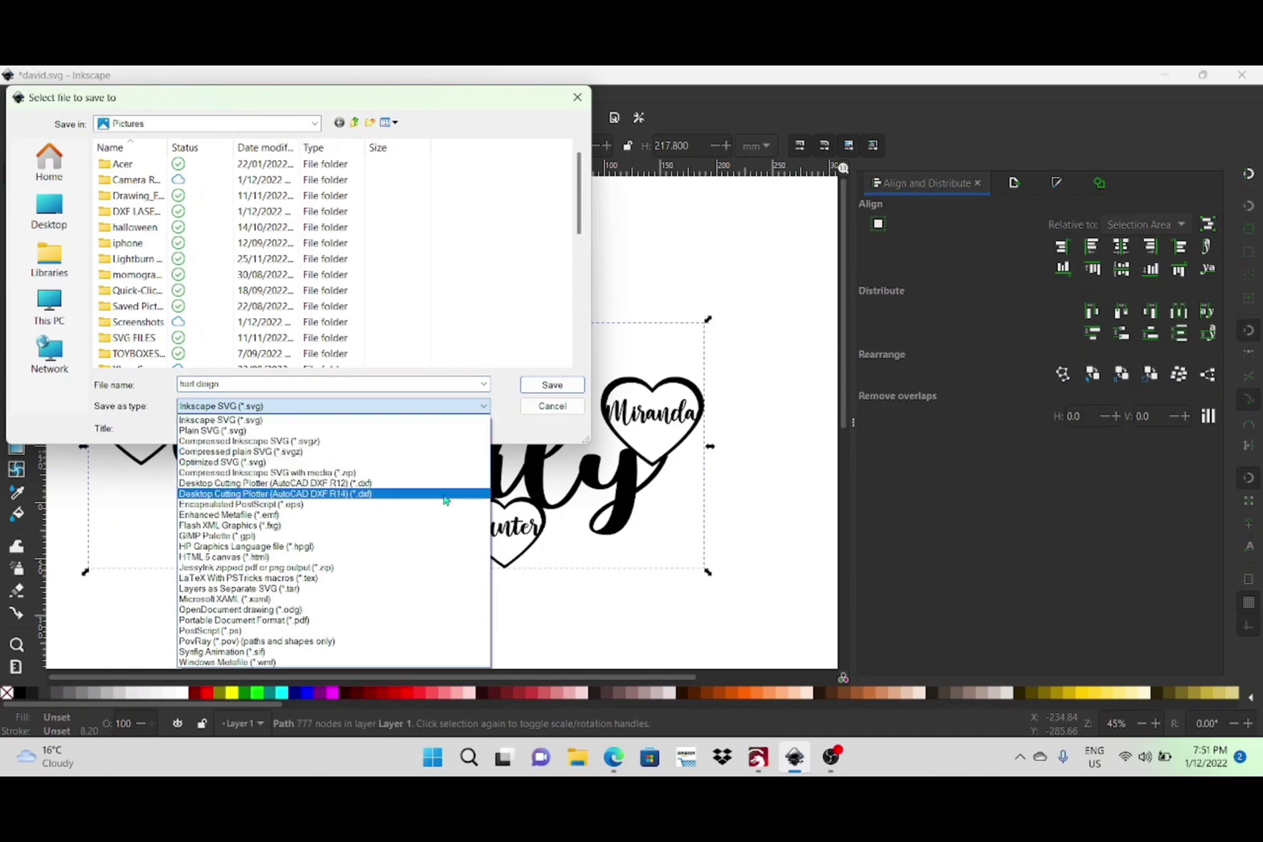
{"action": "left_click", "coordinate": [444, 497]}
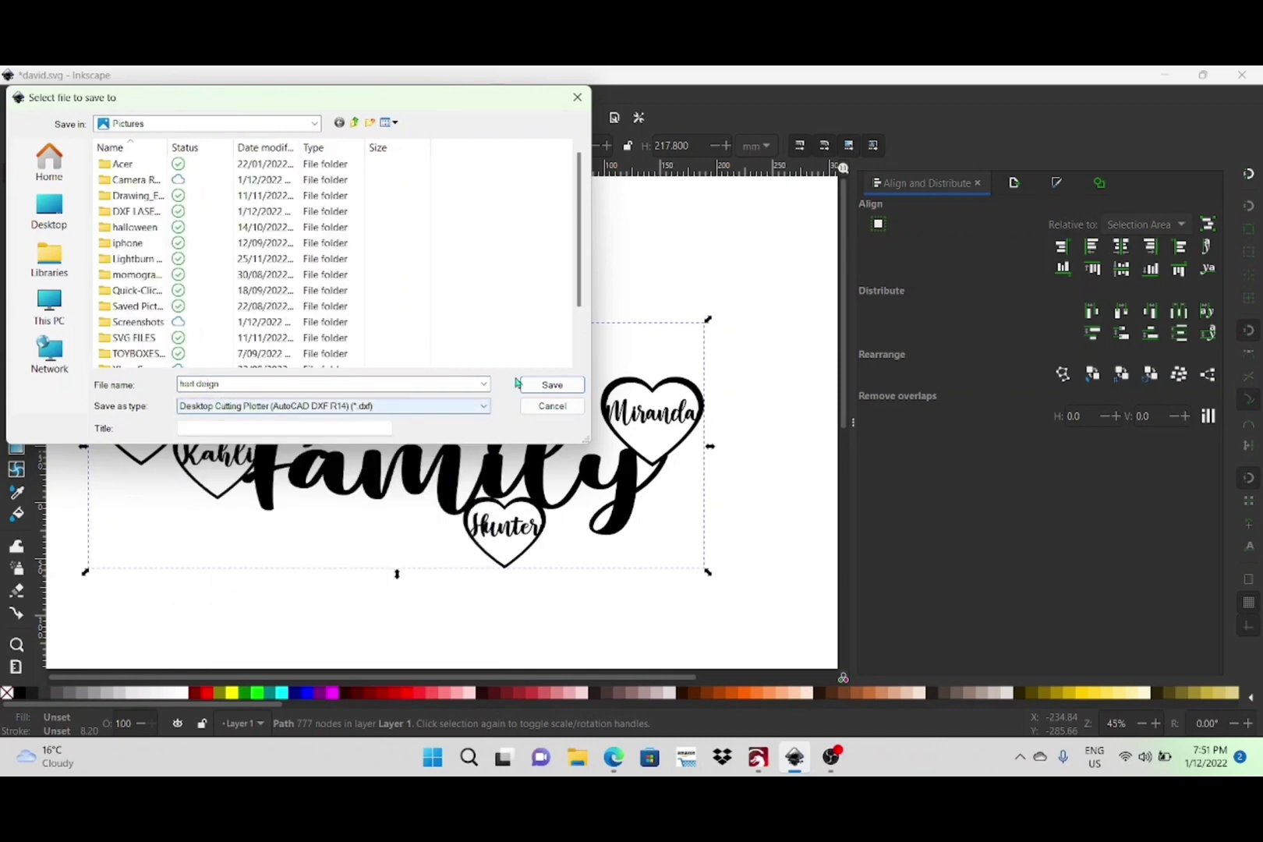
{"action": "left_click", "coordinate": [552, 383]}
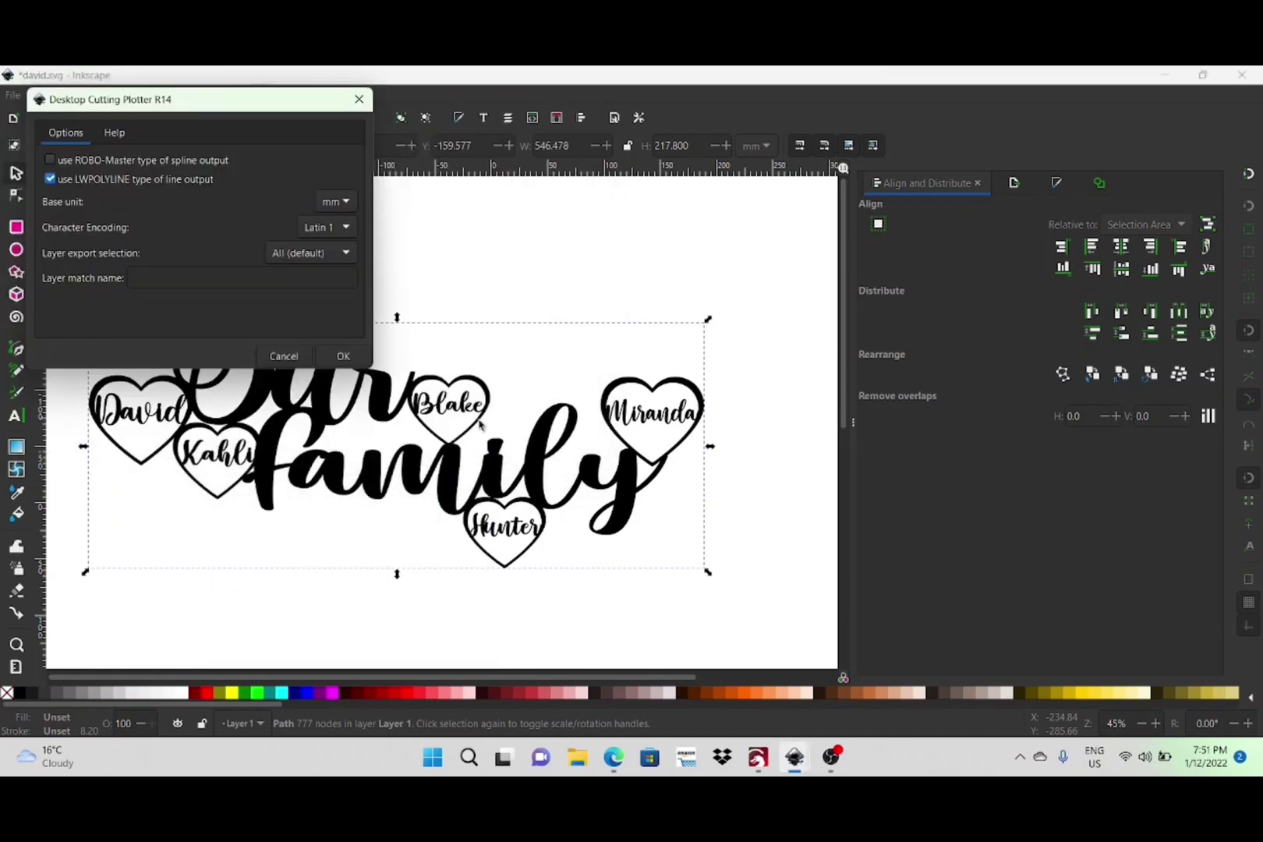
{"action": "left_click", "coordinate": [340, 357]}
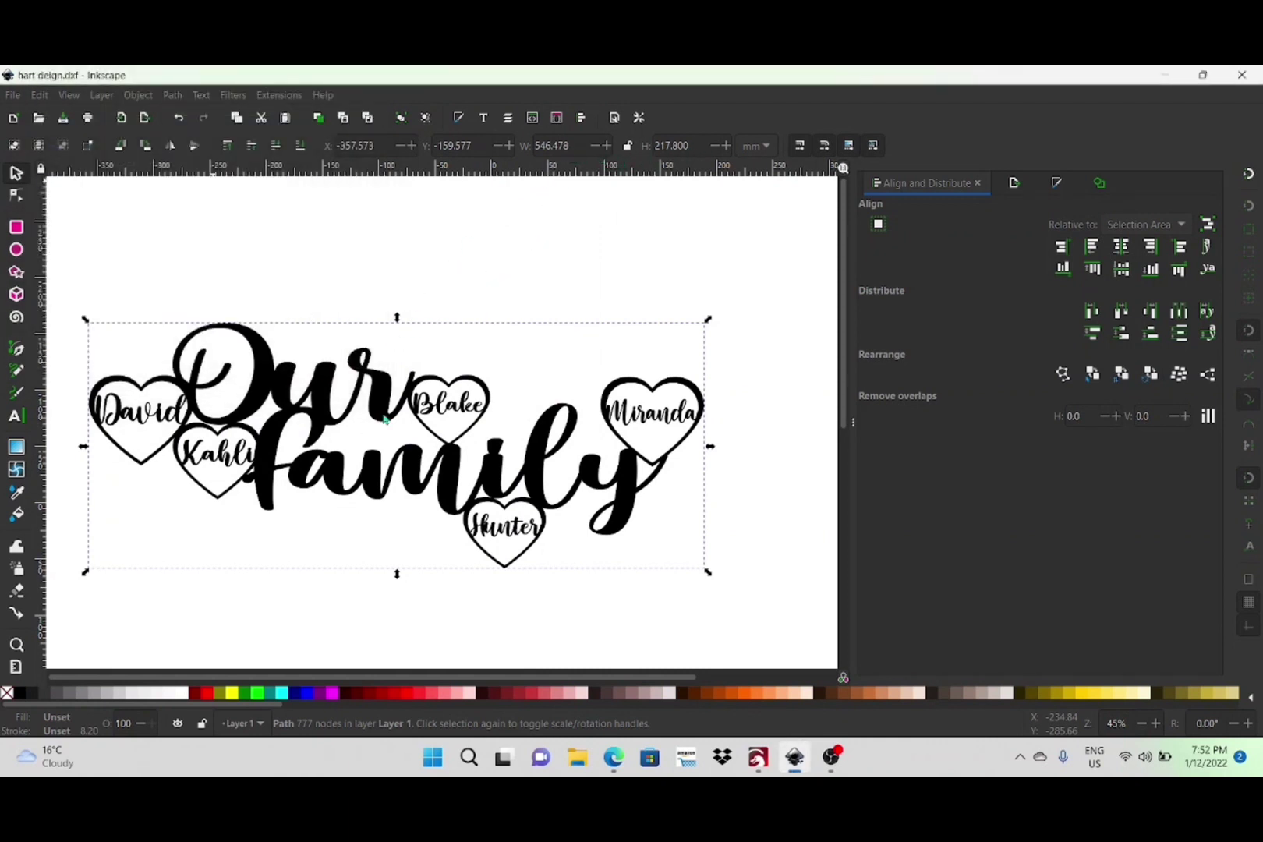
Switch to LightBurn and import the "hart deign" DXF from the DXF LASER FILES folder.
{"action": "key", "text": "alt+Tab"}
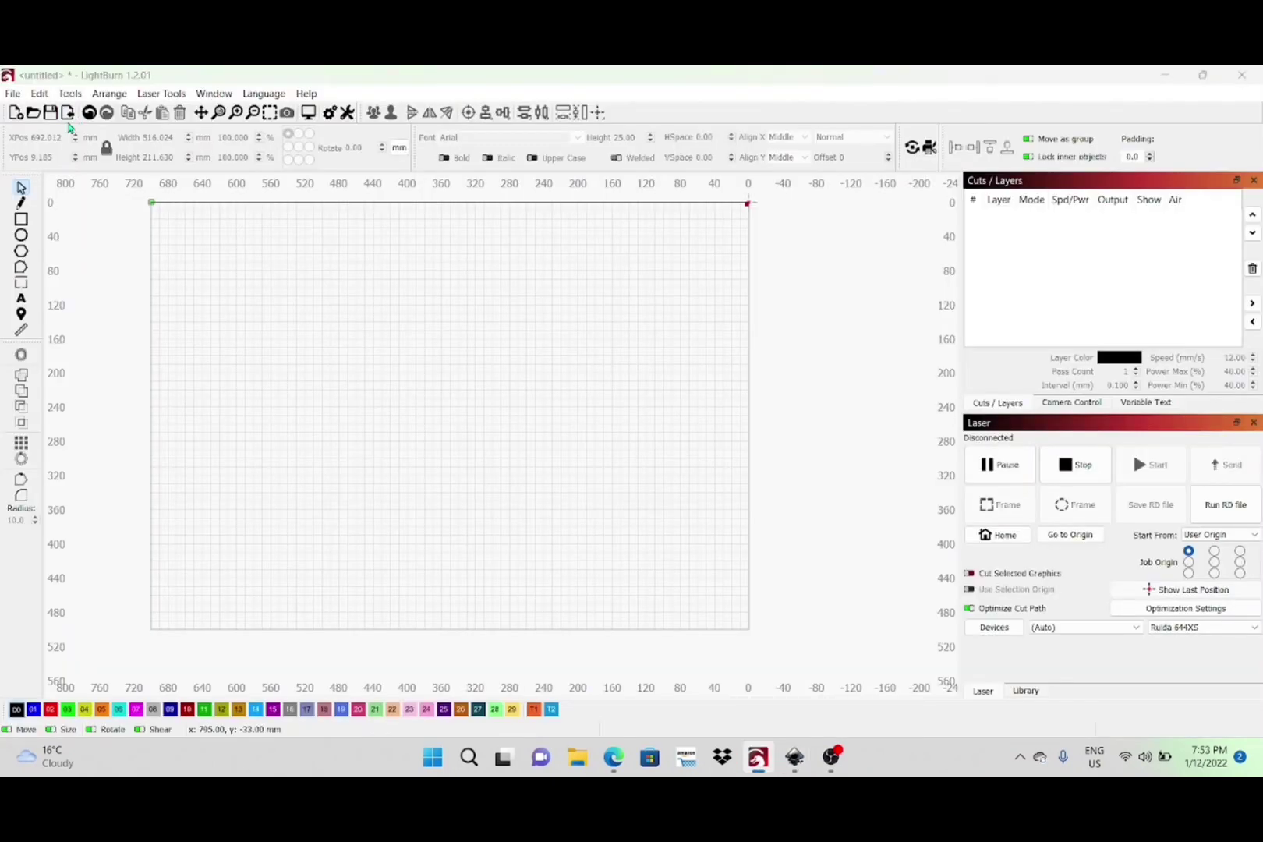
{"action": "left_click", "coordinate": [70, 119]}
{"action": "scroll", "coordinate": [232, 337], "scroll_direction": "down", "scroll_amount": 3}
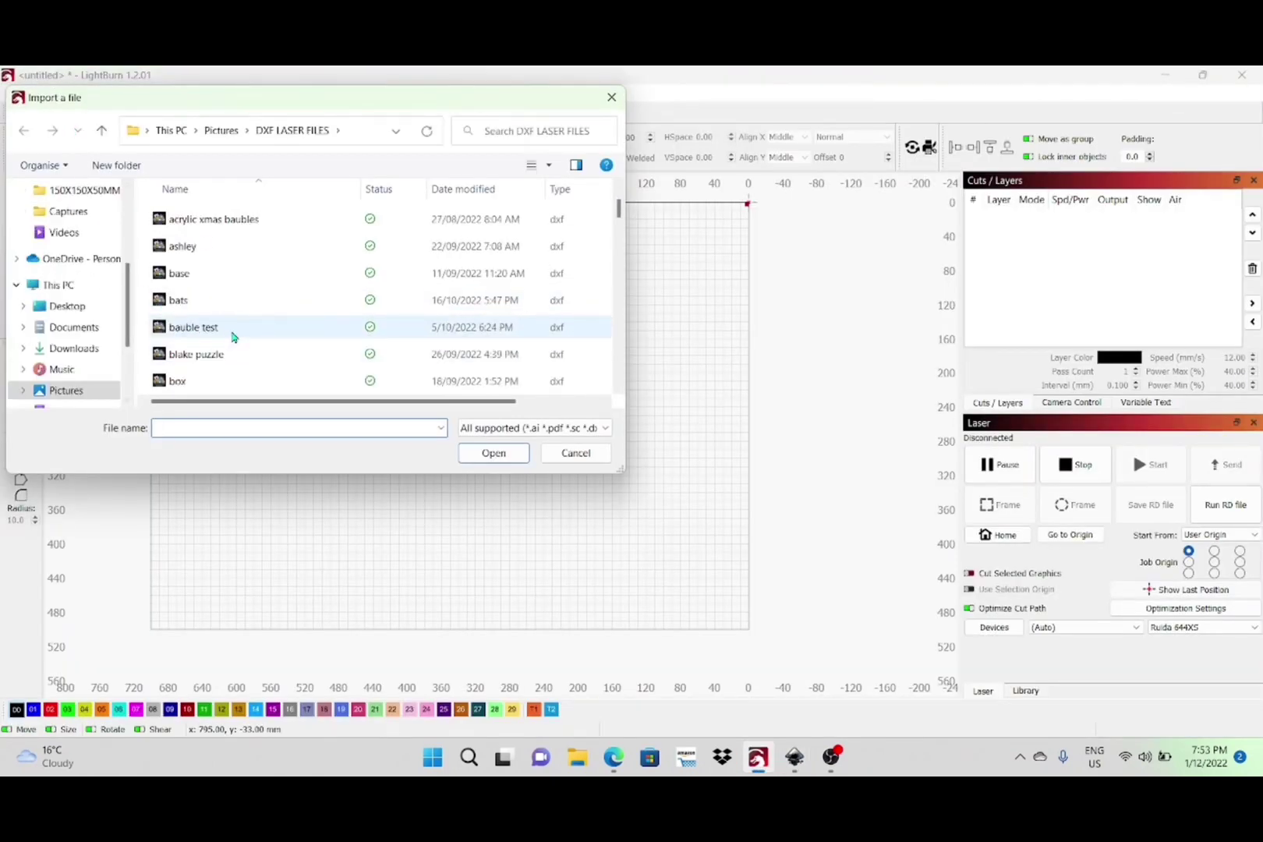
{"action": "scroll", "coordinate": [226, 328], "scroll_direction": "down", "scroll_amount": 8}
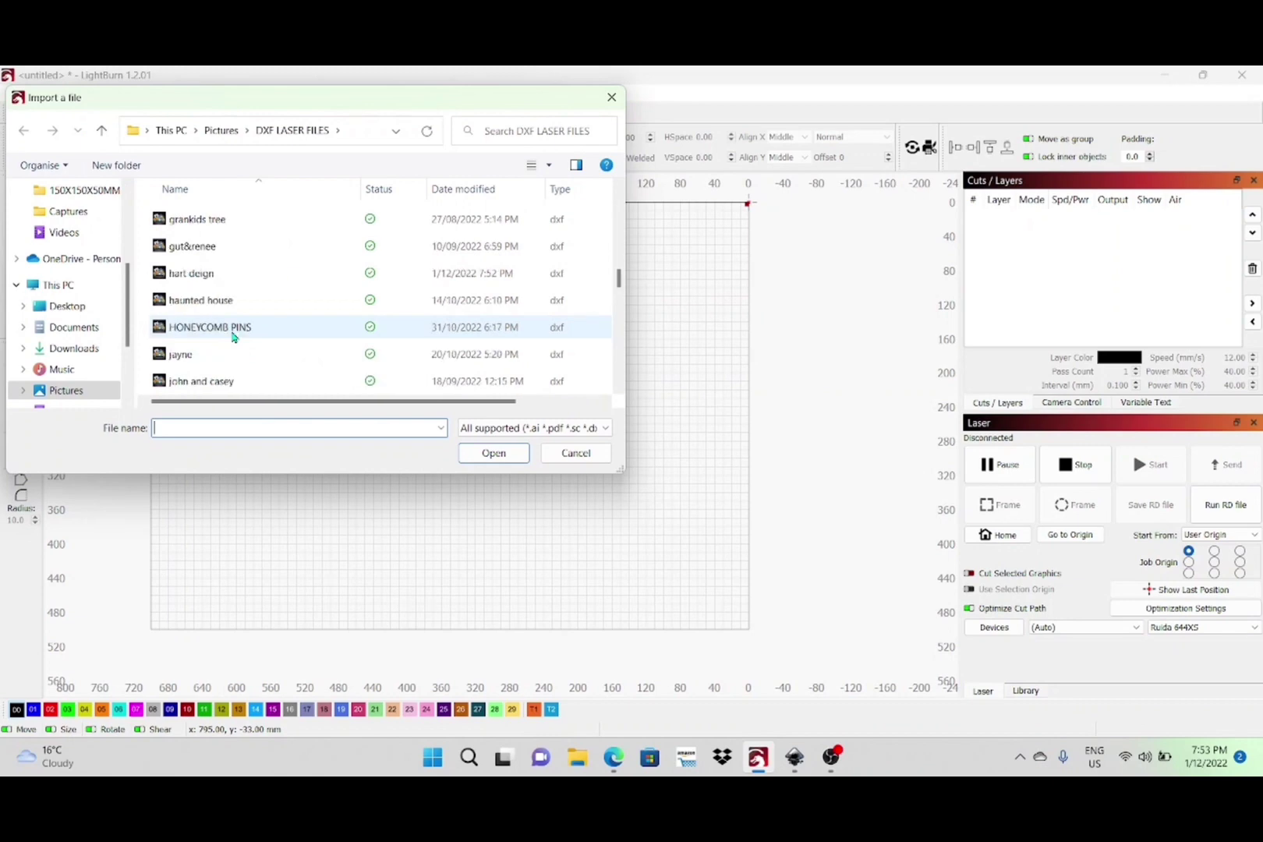
{"action": "left_click", "coordinate": [205, 273]}
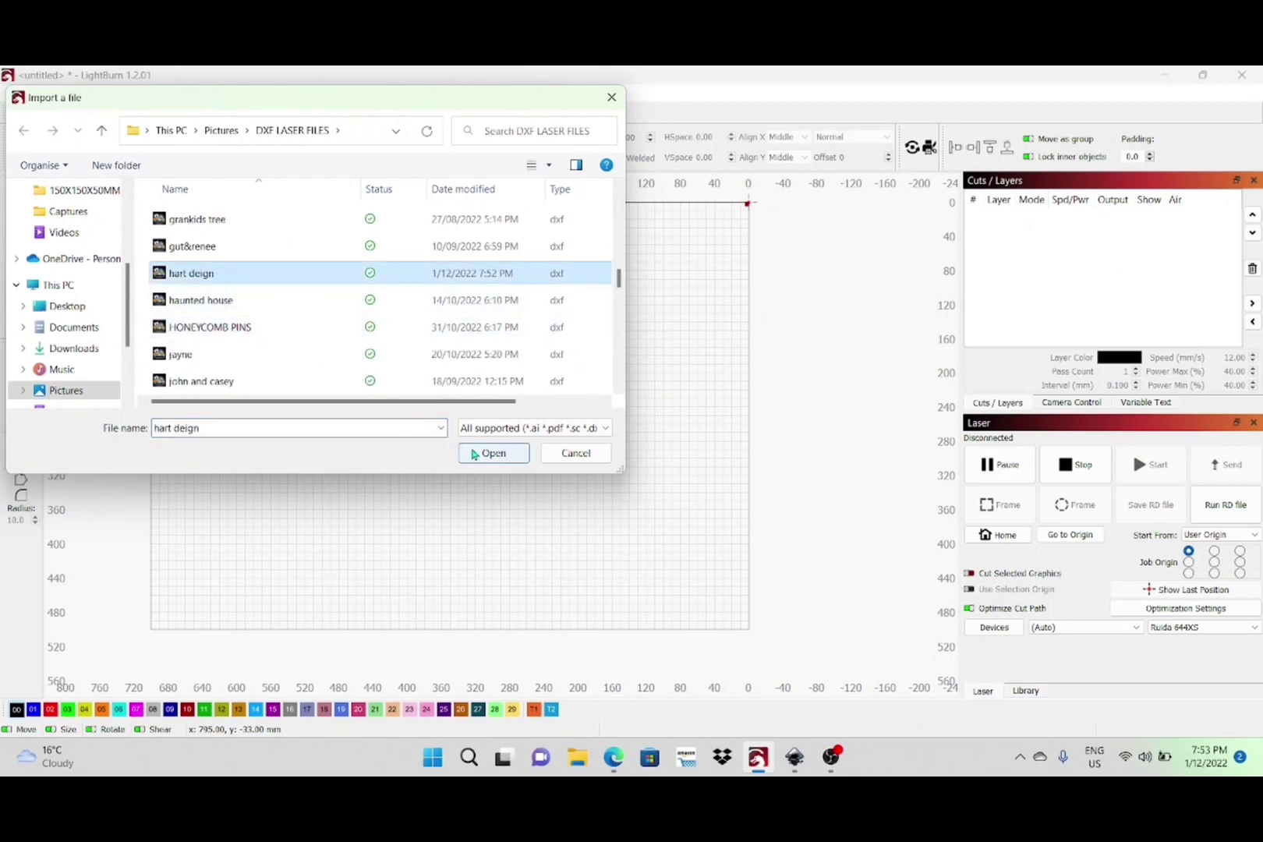
{"action": "left_click", "coordinate": [472, 455]}
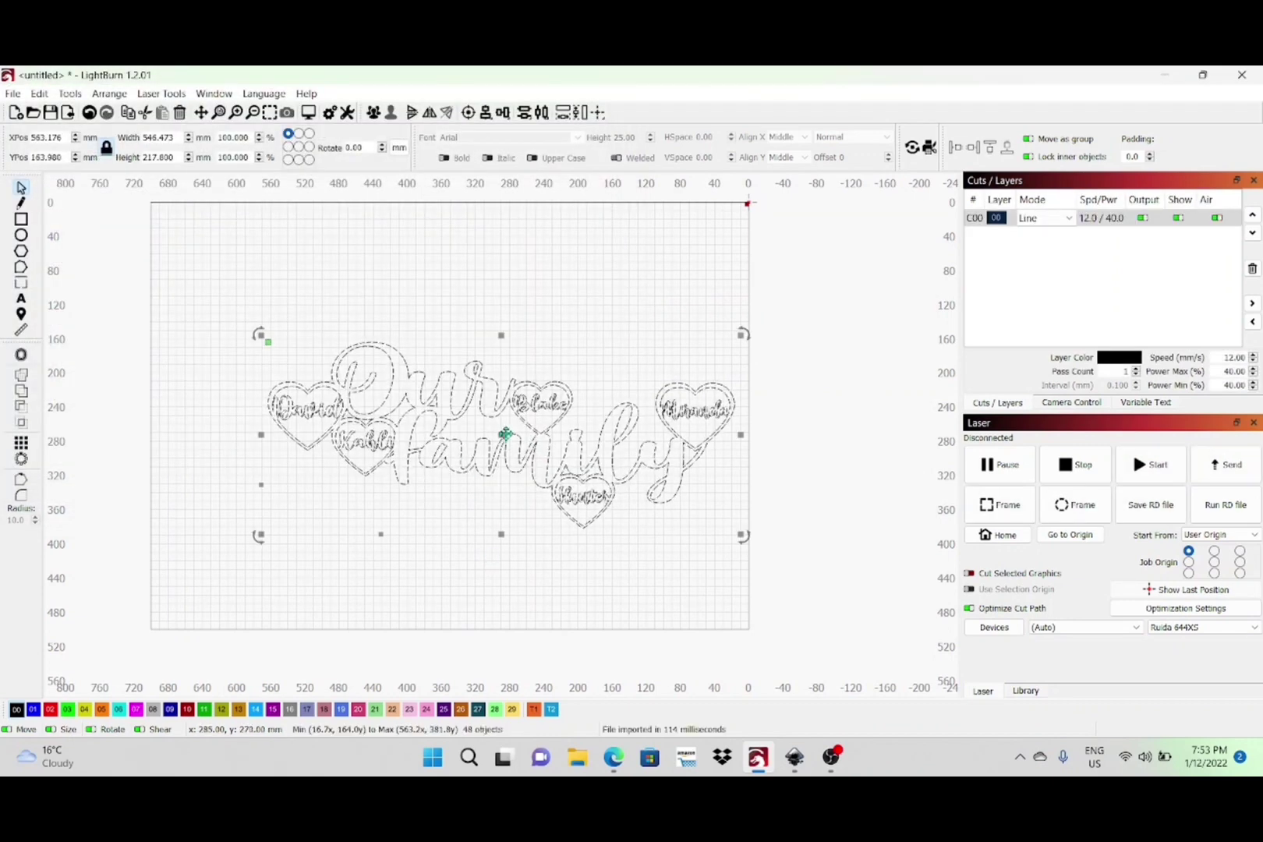
Place the imported design in the upper-left corner of the laser bed and set its width to 400 mm with proportions locked.
{"action": "left_click_drag", "start_coordinate": [503, 439], "coordinate": [392, 308]}
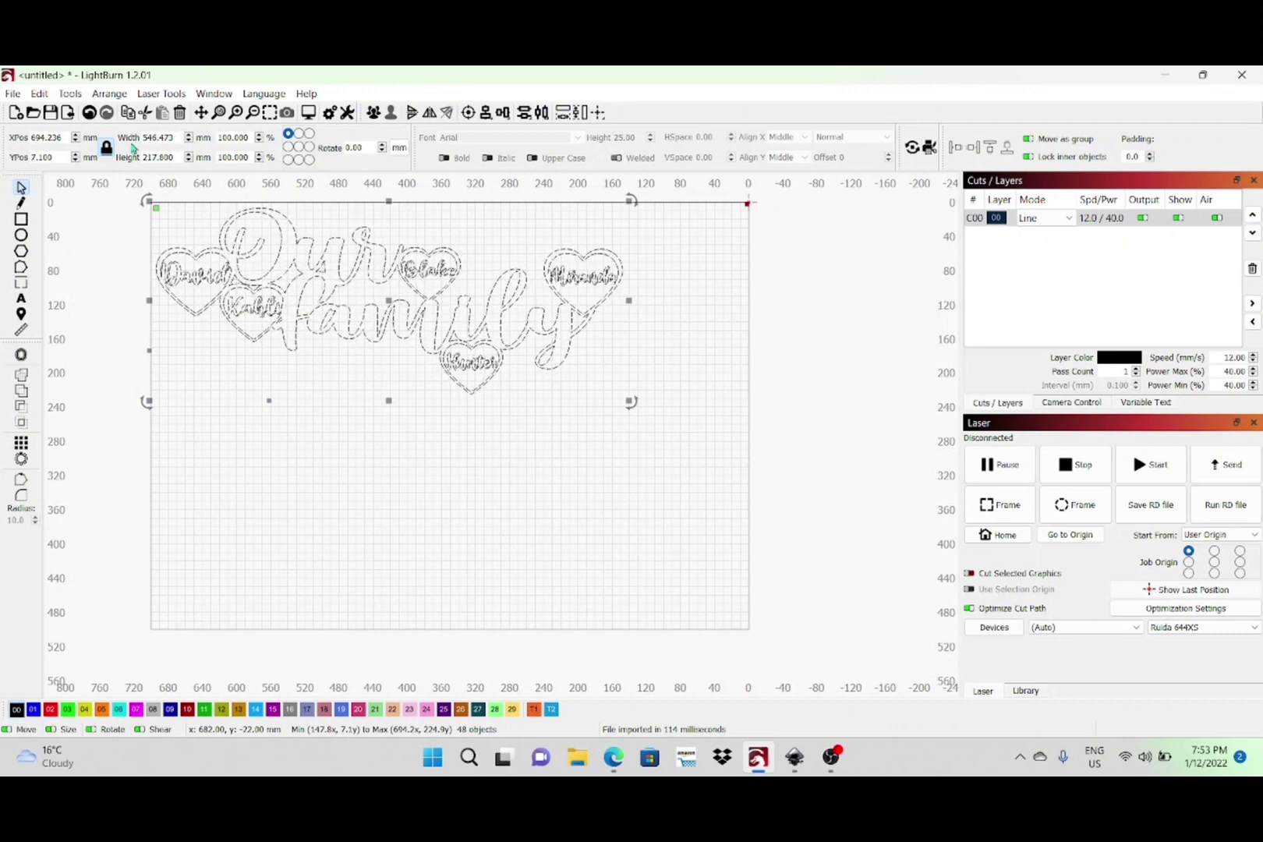
{"action": "left_click_drag", "start_coordinate": [175, 138], "coordinate": [142, 138]}
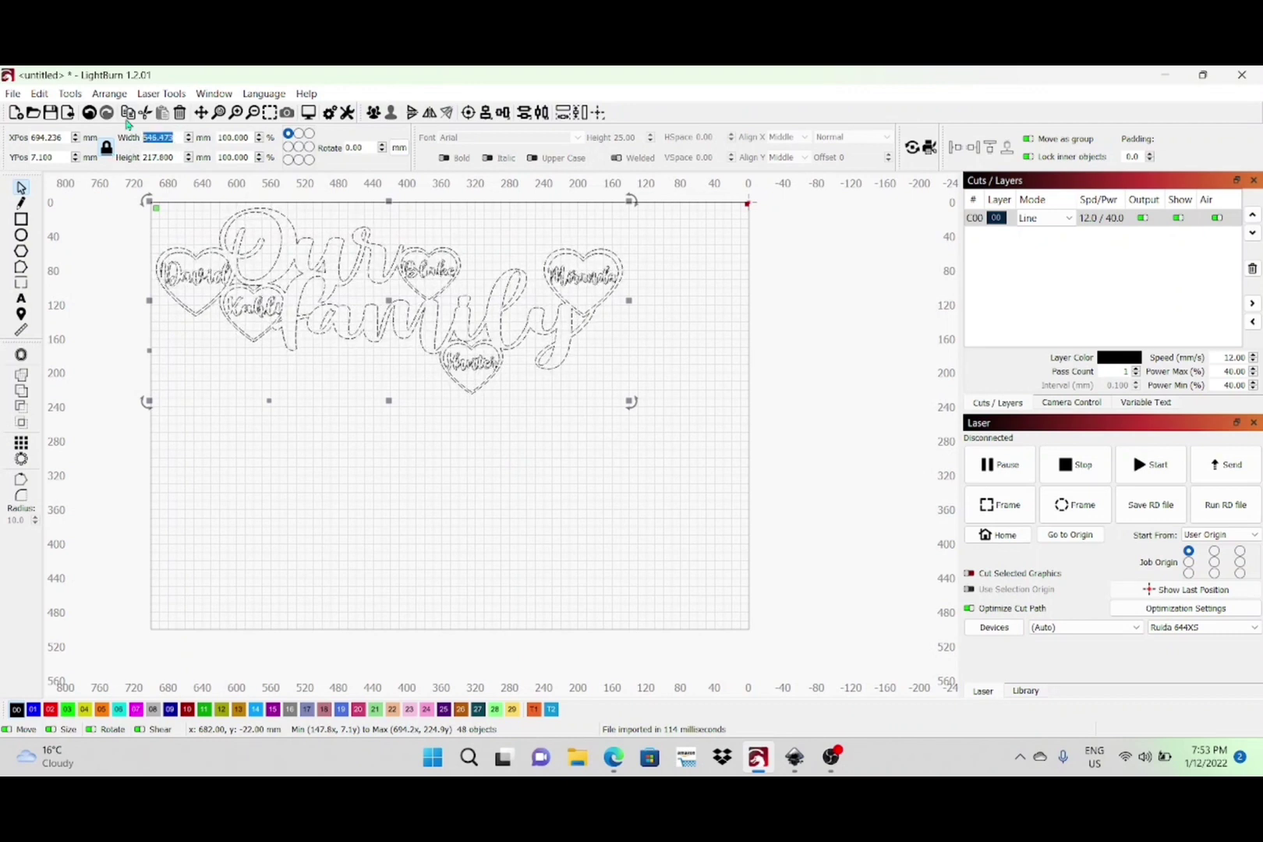
{"action": "type", "text": "40"}
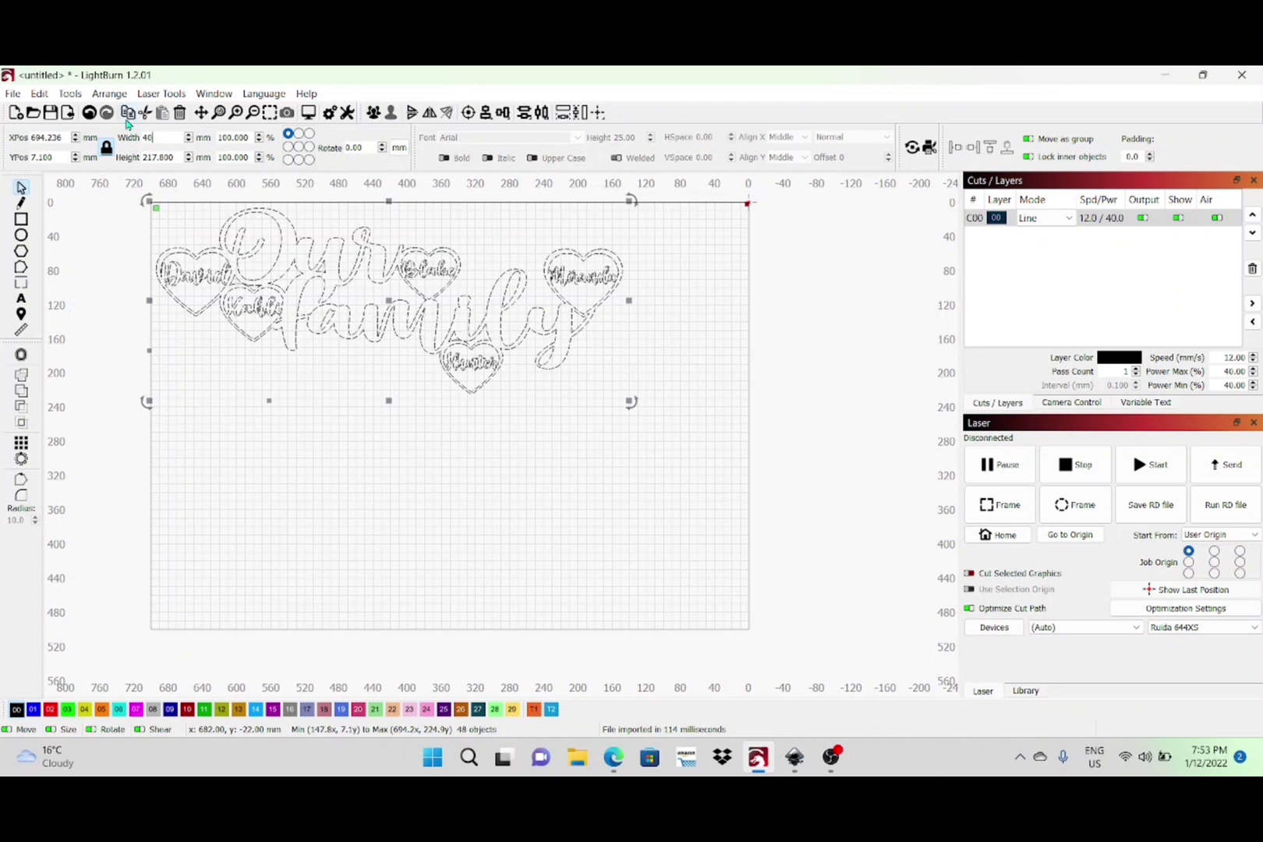
{"action": "type", "text": "0"}
{"action": "key", "text": "Return"}
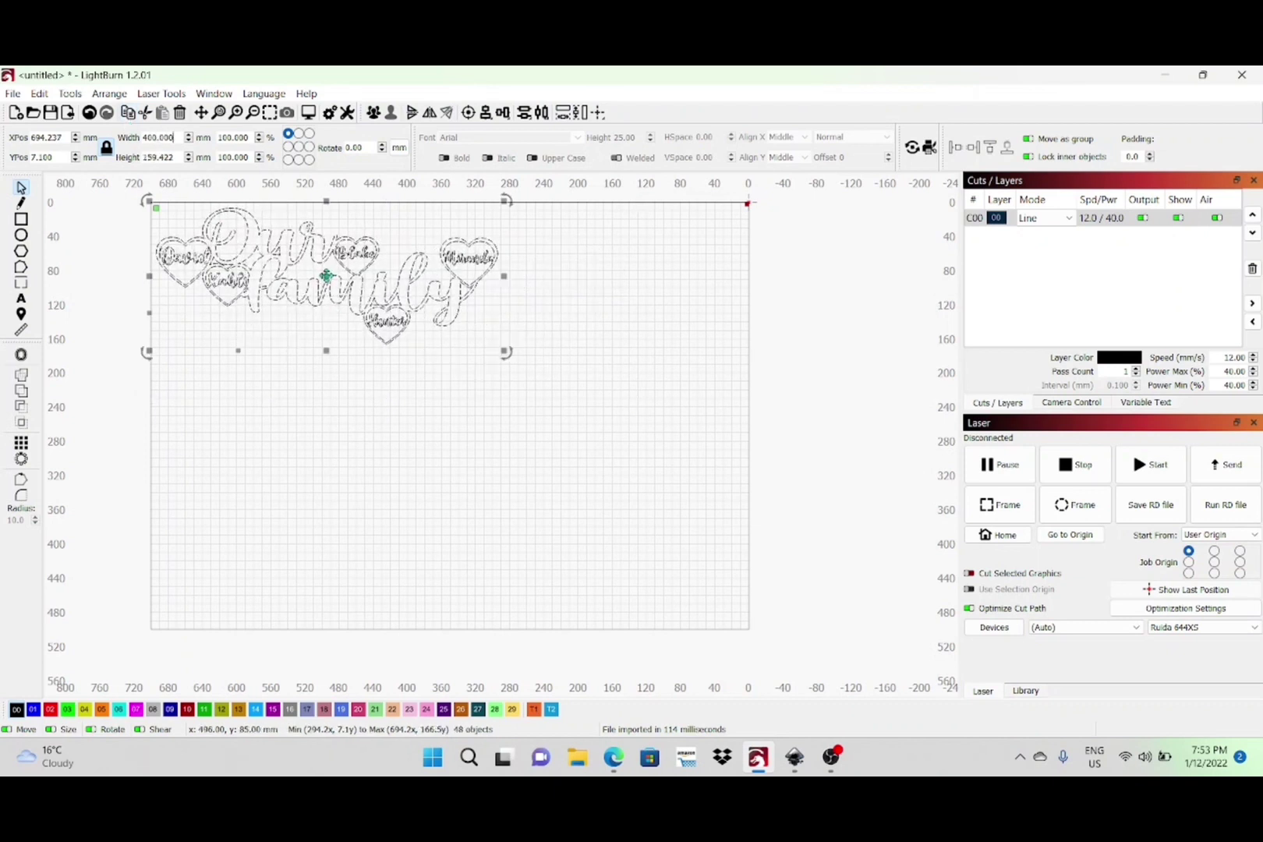
{"action": "left_click_drag", "start_coordinate": [326, 276], "coordinate": [329, 283]}
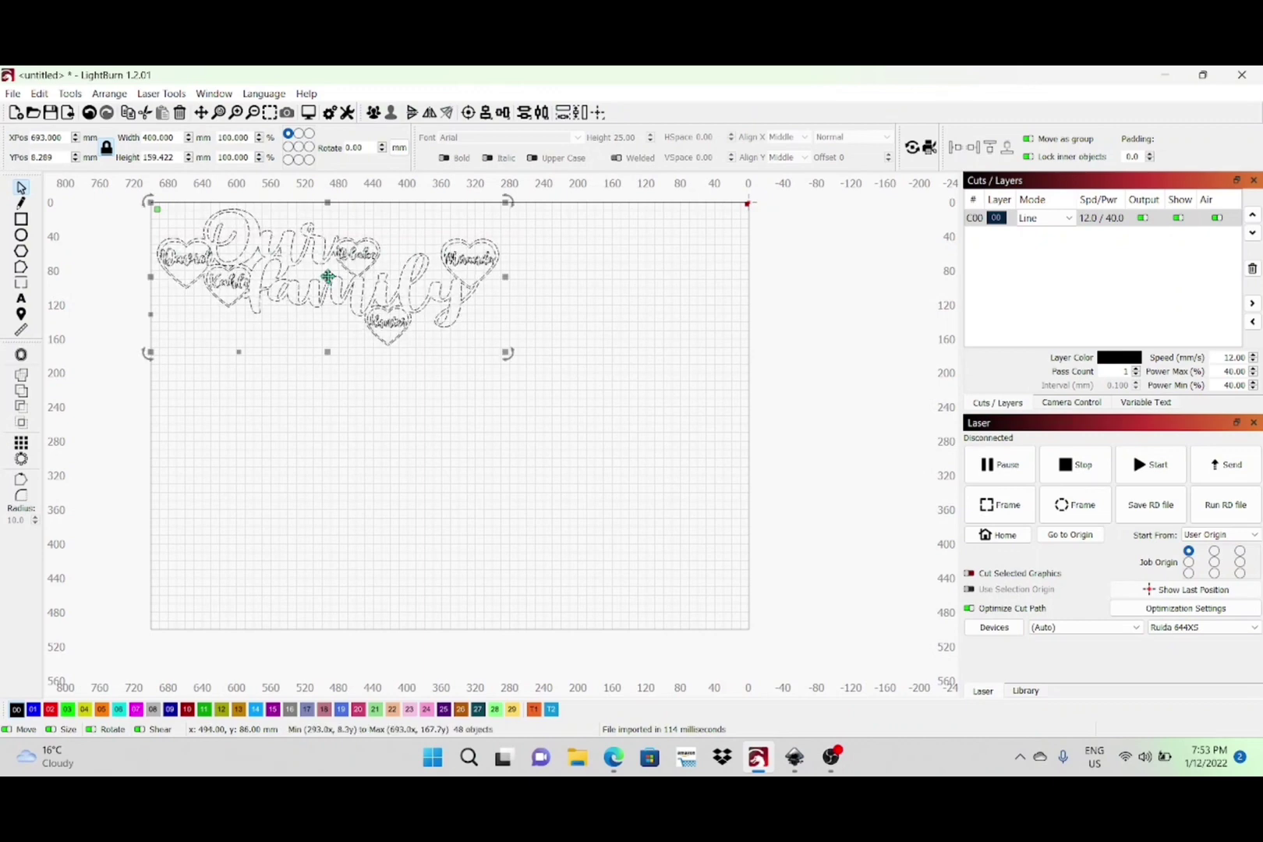
{"action": "left_click", "coordinate": [546, 445]}
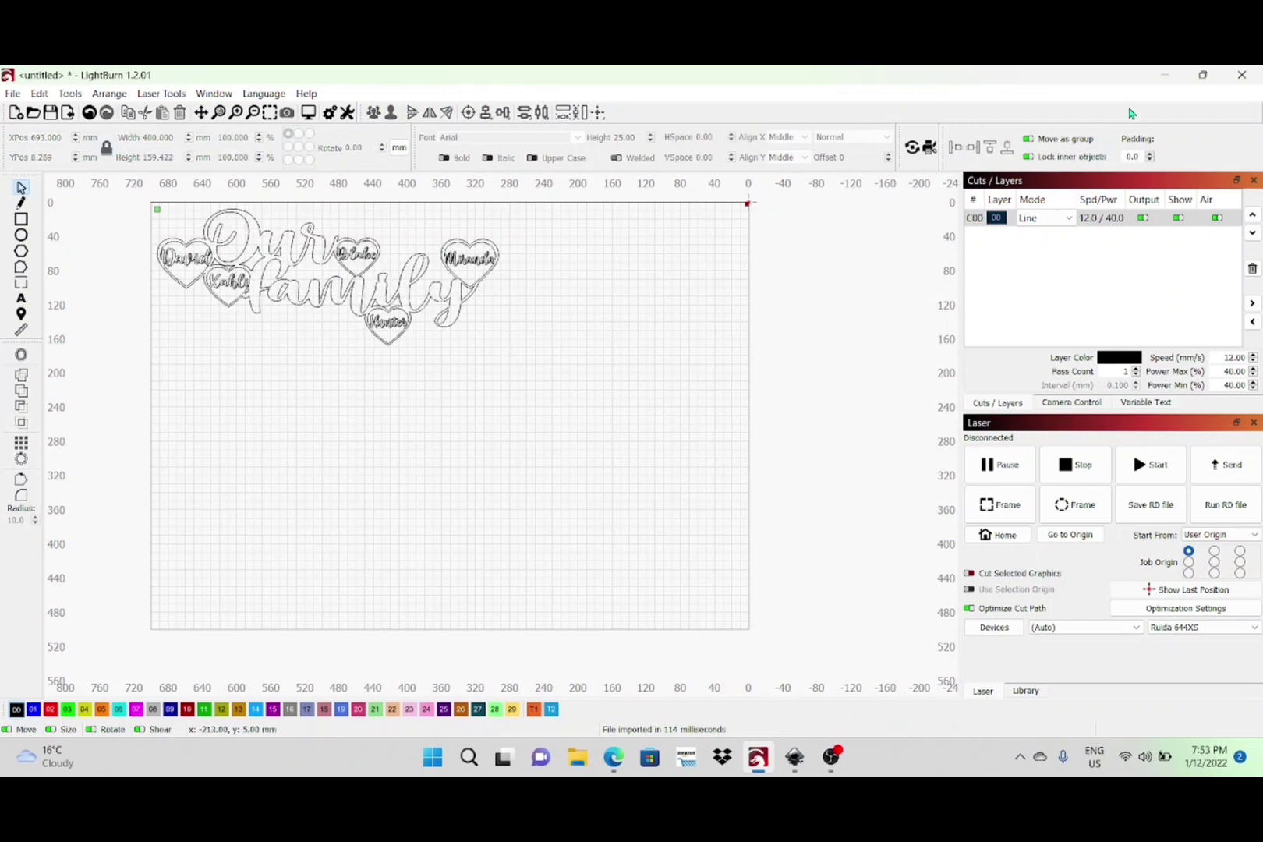
Check the cut settings of line layer C00 and save the job as RD file "hart design" on the LASERM (D:) drive.
{"action": "double_click", "coordinate": [1106, 219]}
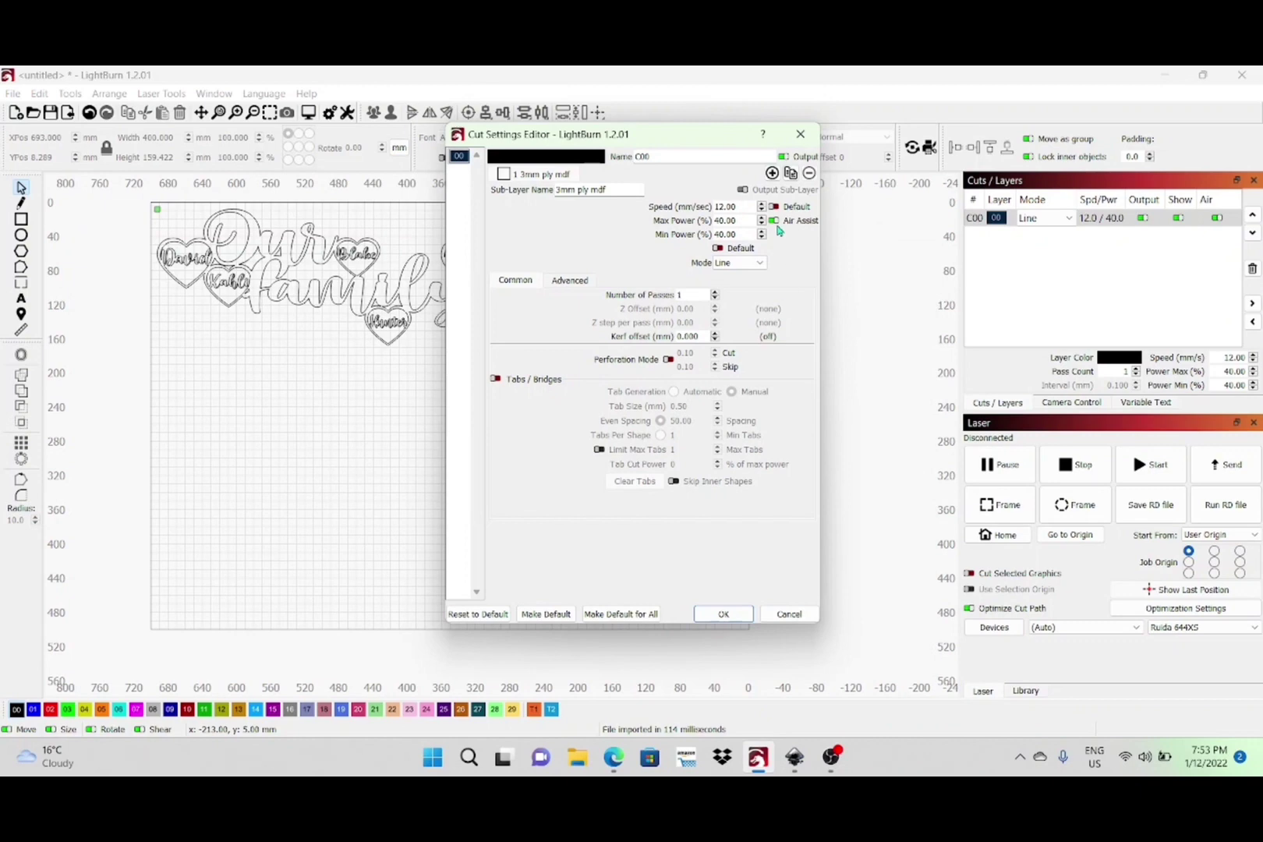
{"action": "left_click", "coordinate": [723, 613]}
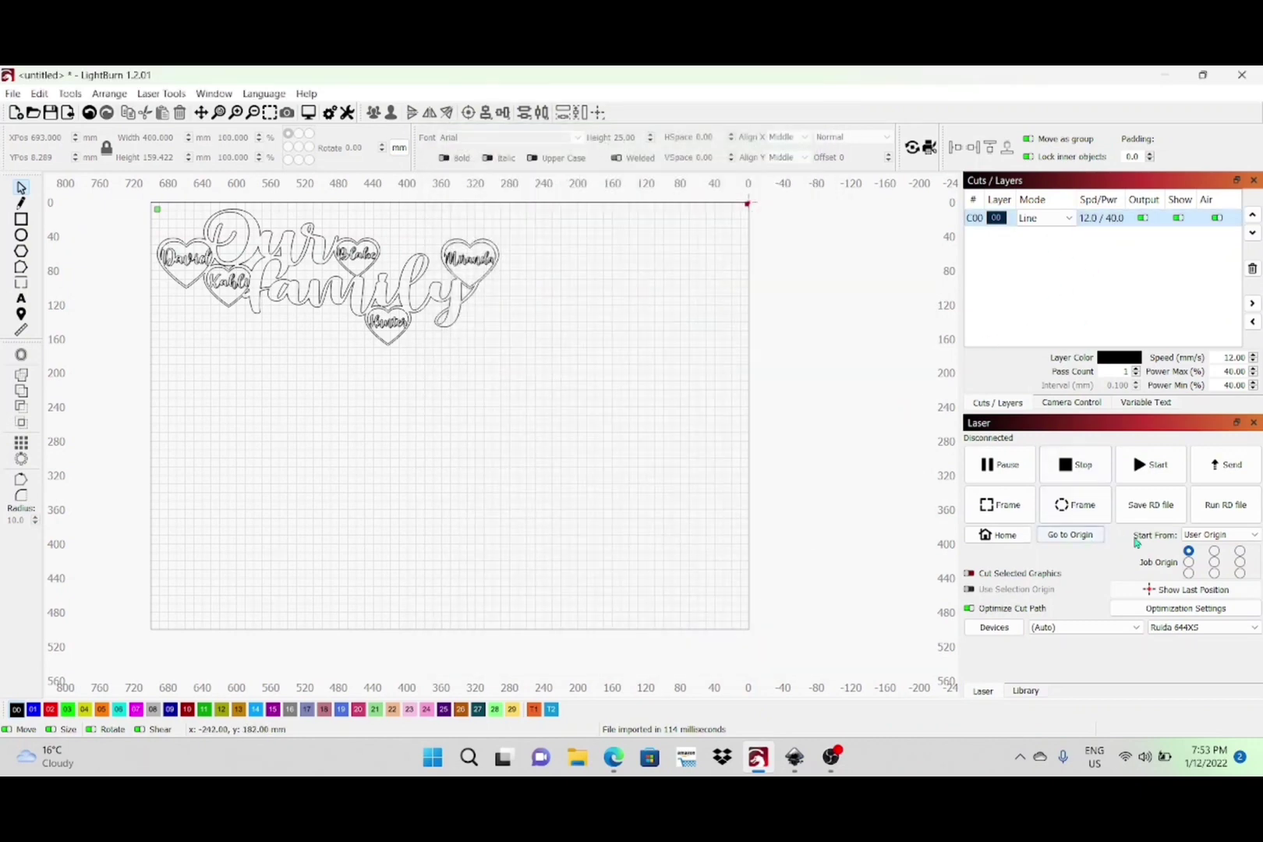
{"action": "left_click", "coordinate": [1151, 505]}
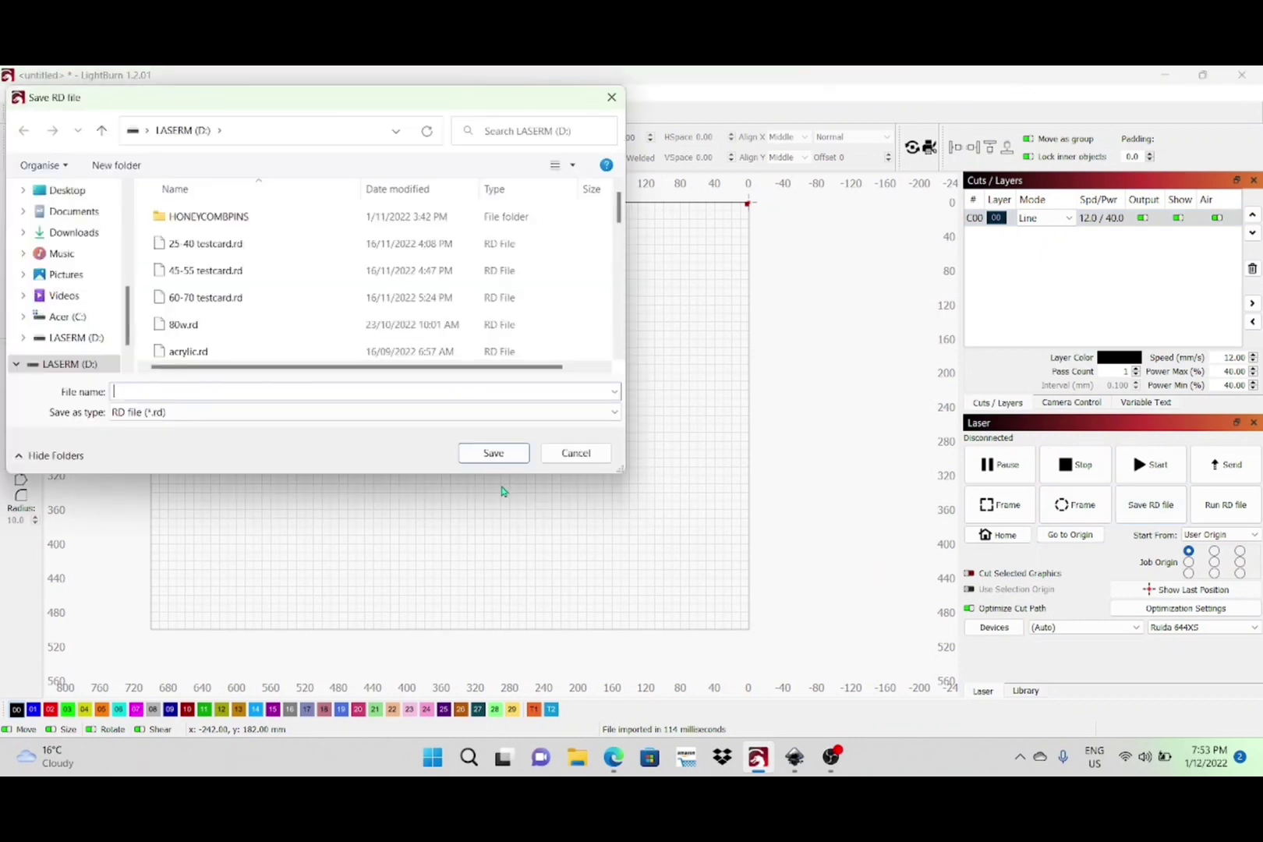
{"action": "type", "text": "hart design"}
{"action": "left_click", "coordinate": [481, 460]}
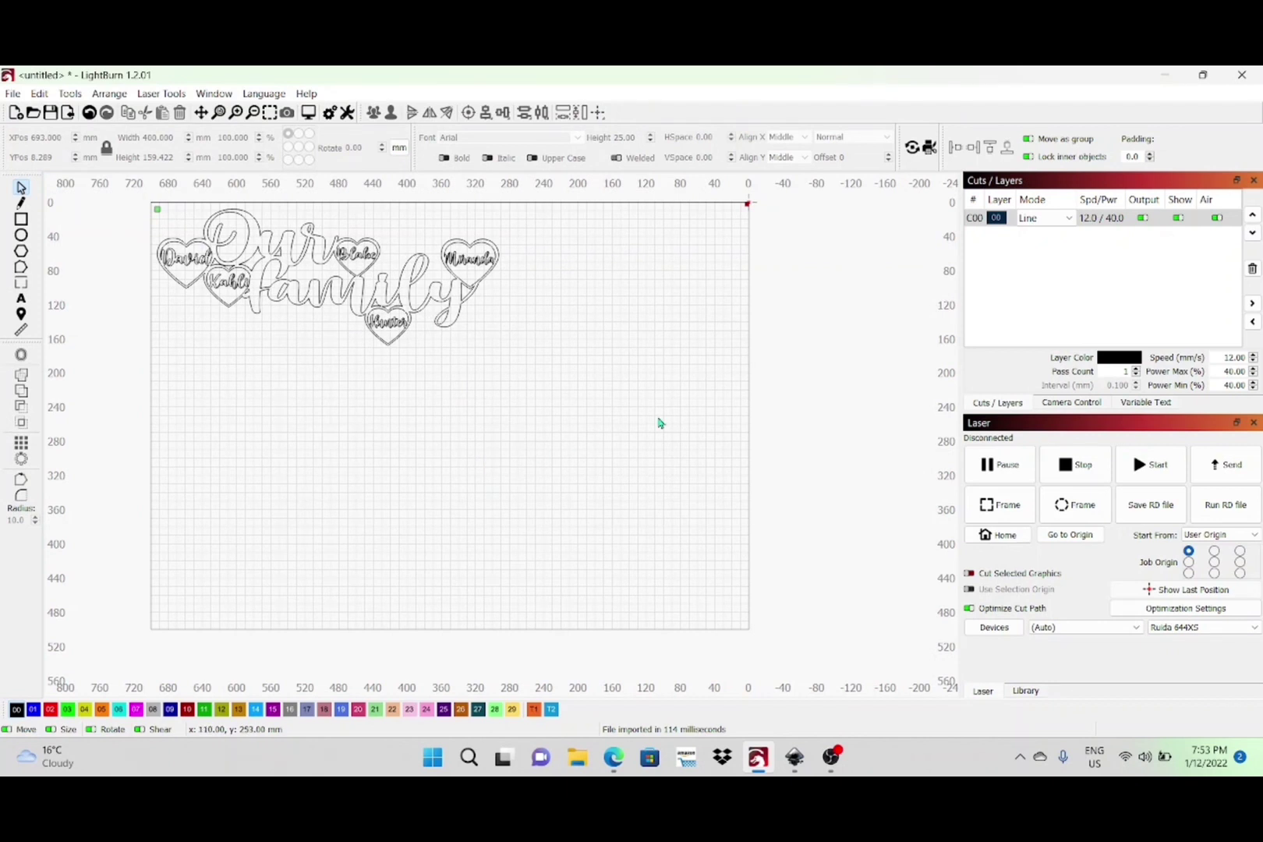